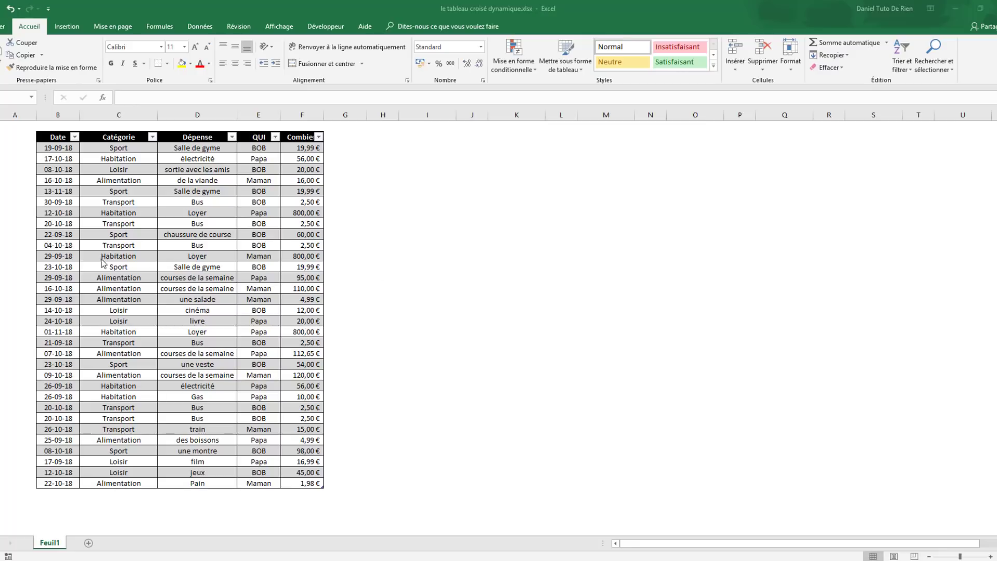
# Insert a pivot table based on the expense table Tableau1, placed on the existing sheet Feuil1 at cell I4
pyautogui.click(118, 256)
pyautogui.click(169, 213)
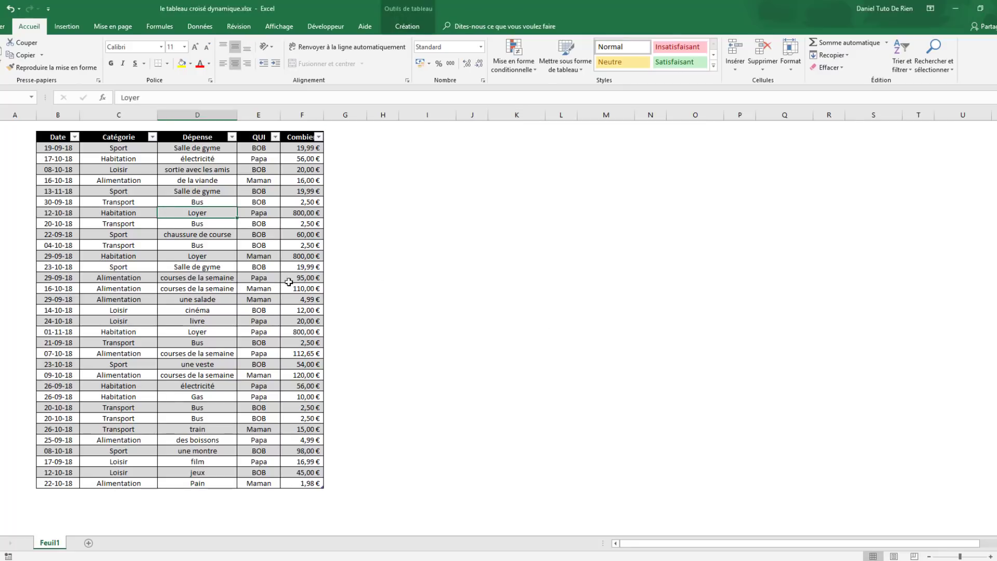
pyautogui.click(67, 26)
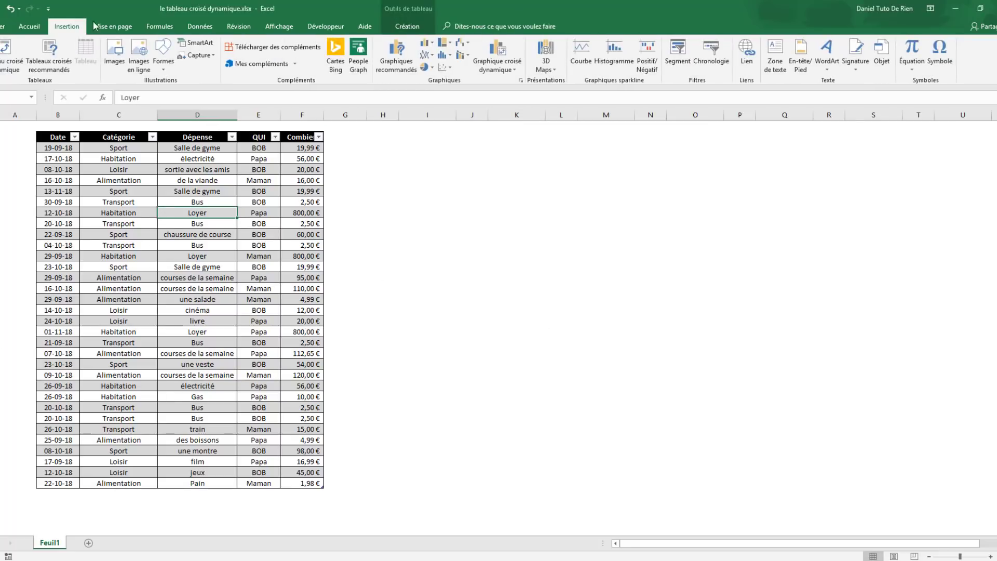
pyautogui.click(21, 53)
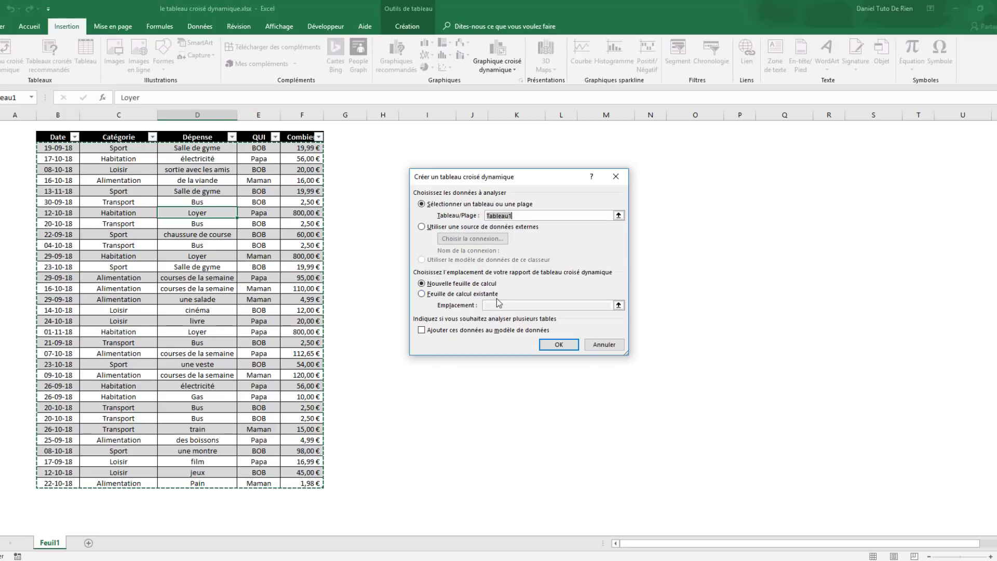
pyautogui.click(466, 294)
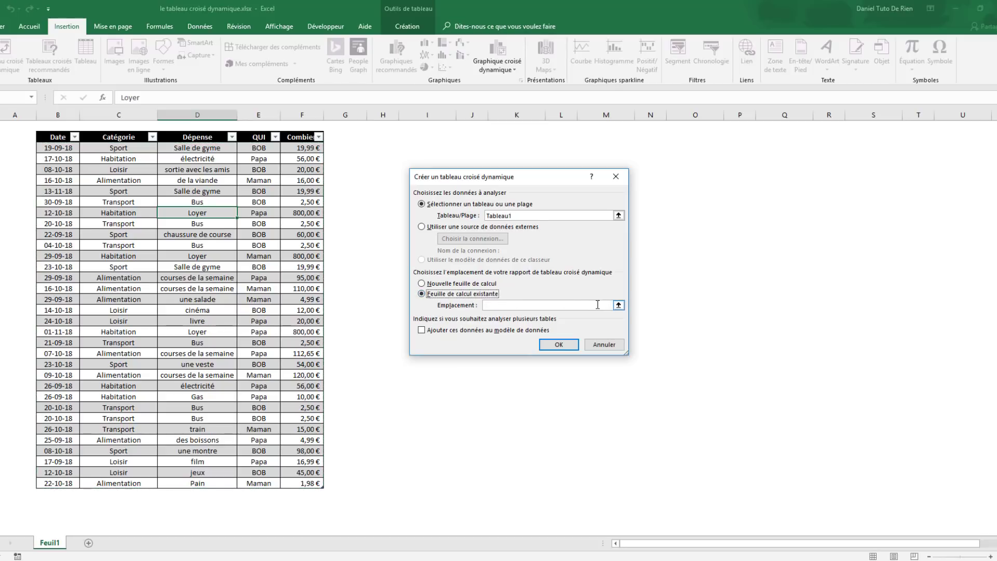
pyautogui.click(618, 306)
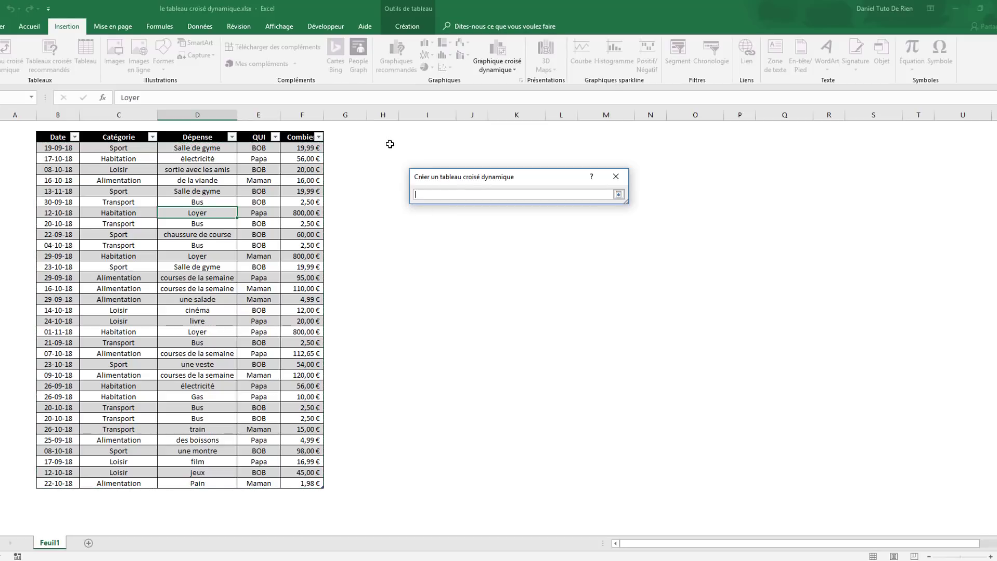
pyautogui.click(419, 138)
pyautogui.click(418, 151)
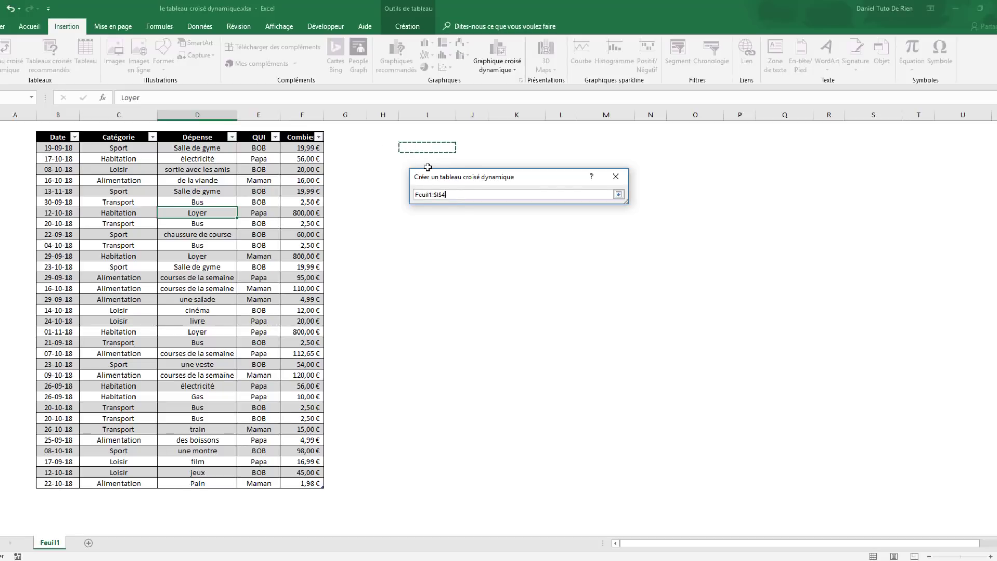
pyautogui.press('Return')
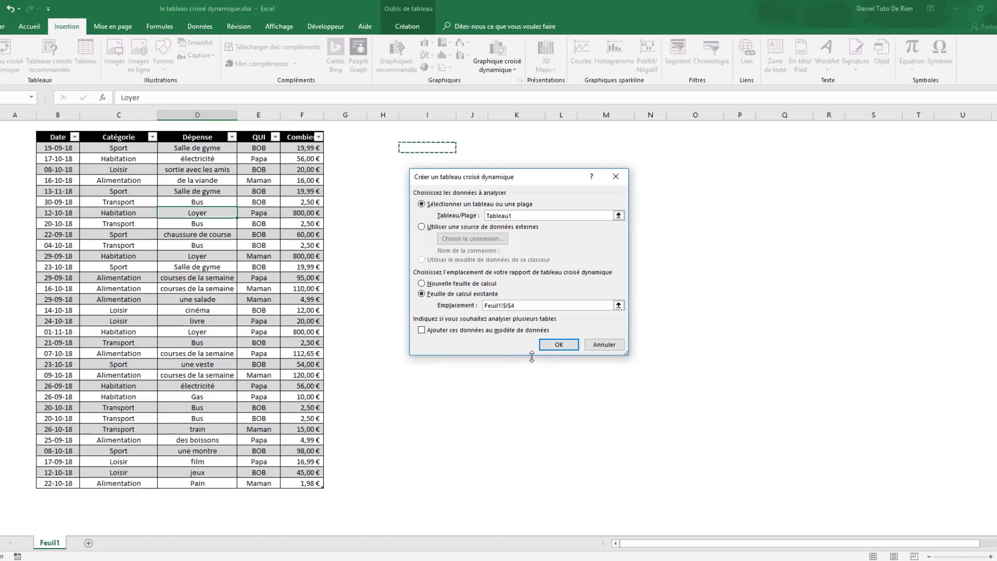
pyautogui.click(559, 345)
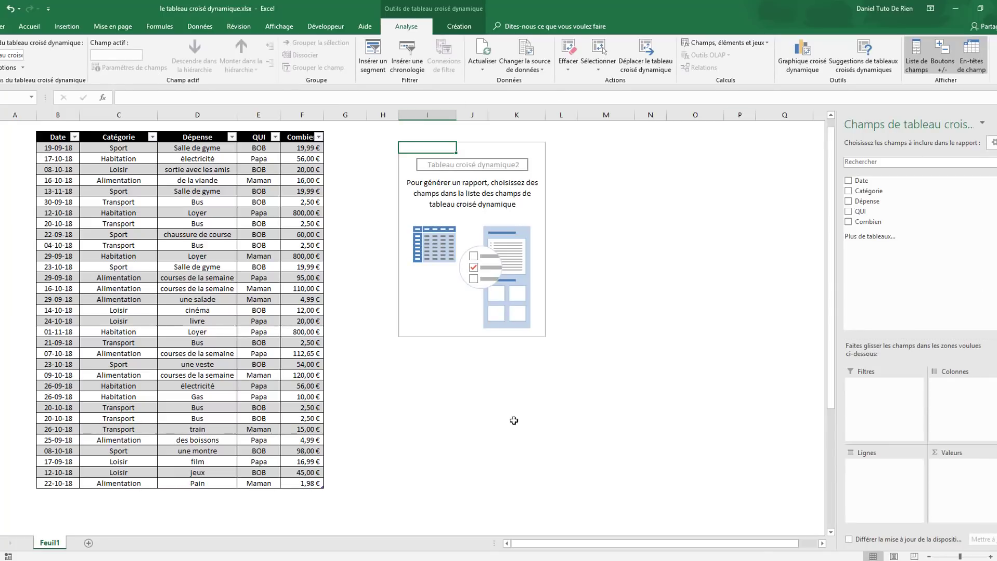
# Add the QUI field to the pivot table's rows area and compare its labels with the source table's QUI column
pyautogui.click(742, 139)
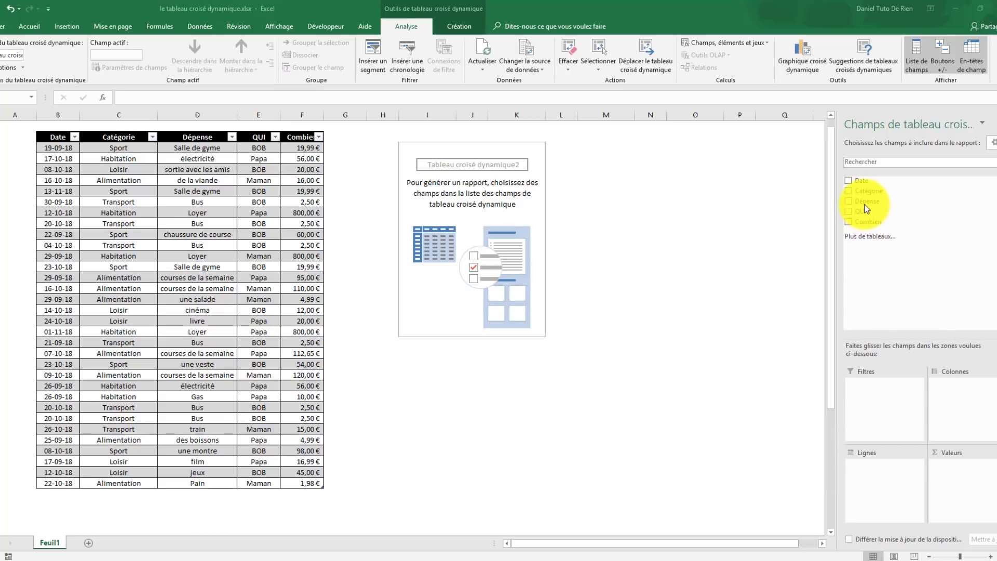
pyautogui.moveTo(865, 203); pyautogui.dragTo(890, 498)
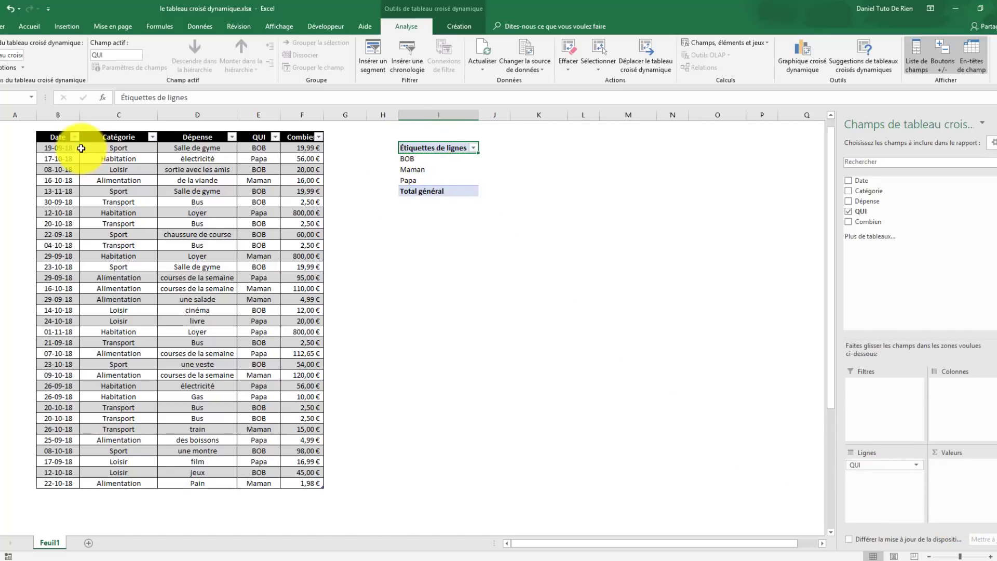
pyautogui.click(102, 150)
pyautogui.moveTo(259, 150); pyautogui.dragTo(252, 474)
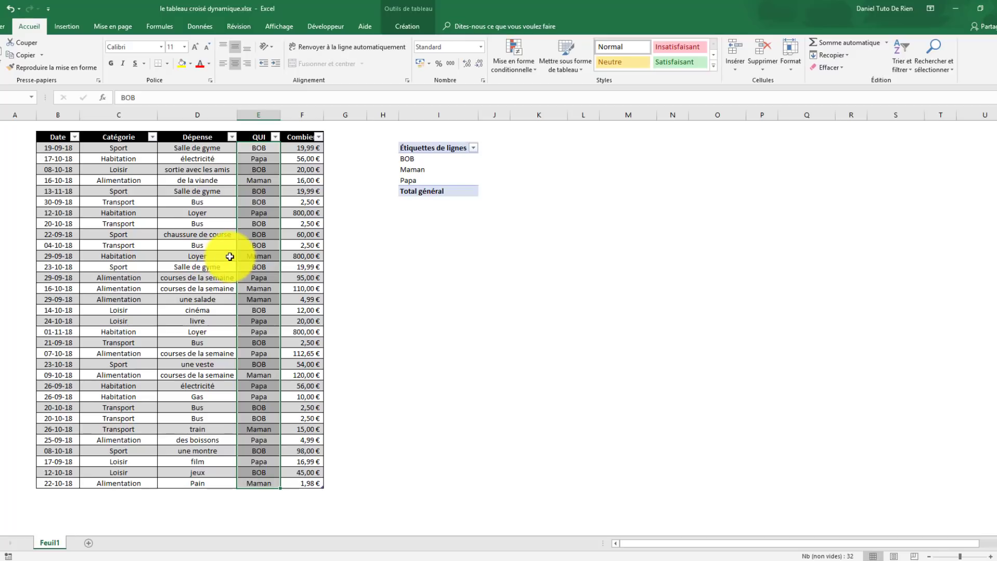
pyautogui.click(463, 165)
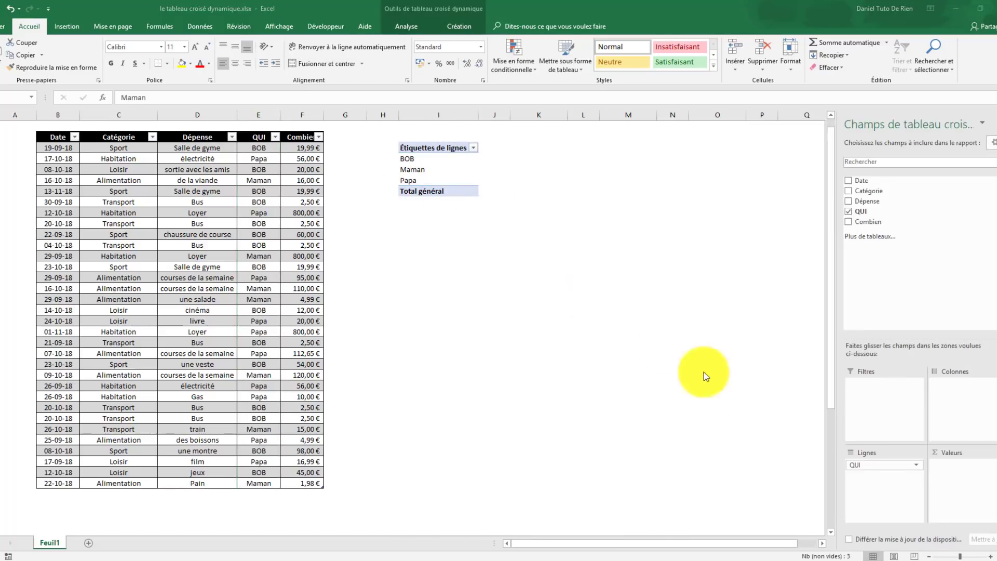
# Move the QUI field from the pivot table's rows area to its columns area
pyautogui.click(857, 464)
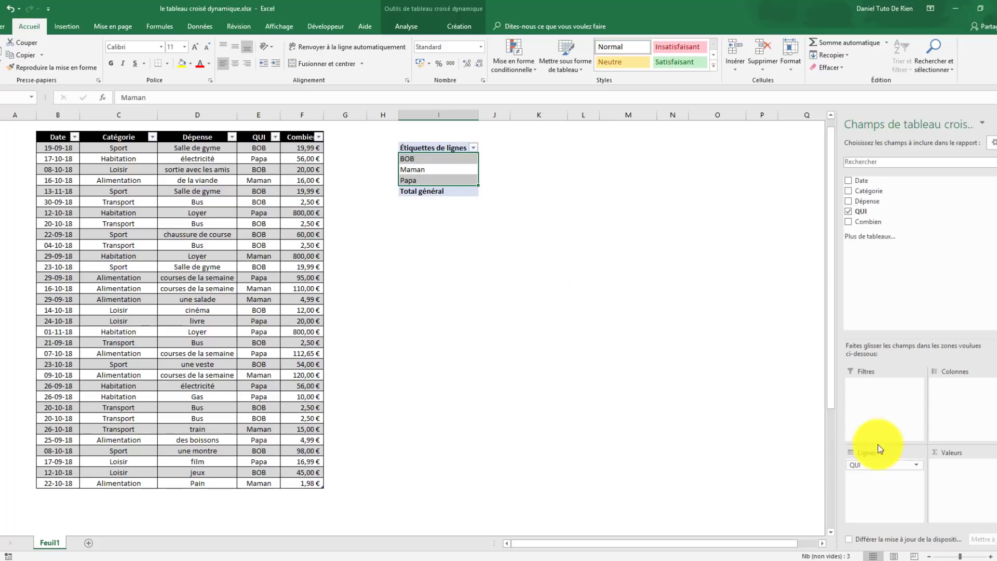
pyautogui.moveTo(870, 472); pyautogui.dragTo(961, 416)
pyautogui.click(493, 213)
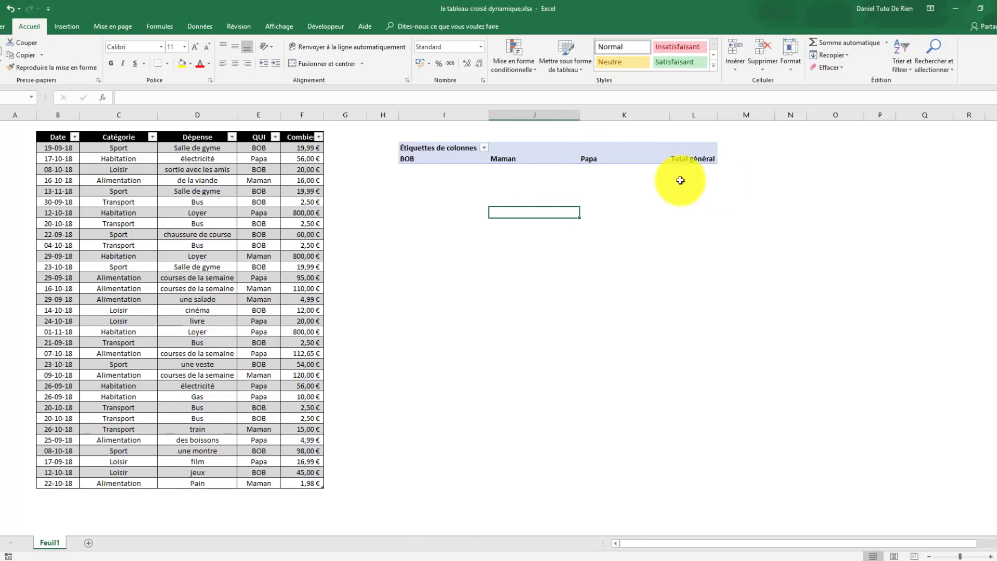
pyautogui.click(446, 159)
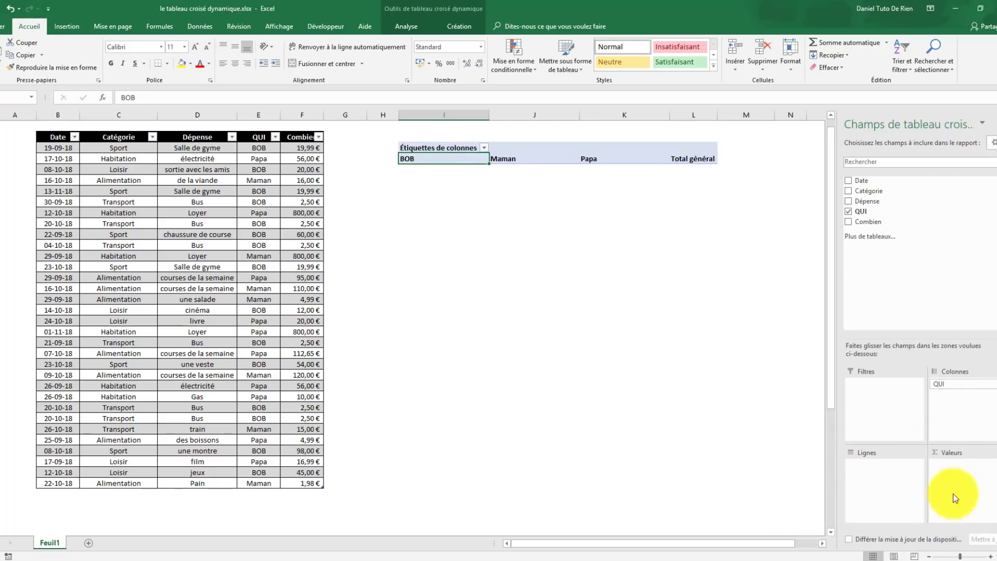
# Remove the QUI field from the columns area and put it back in the rows area
pyautogui.moveTo(971, 383); pyautogui.dragTo(580, 376)
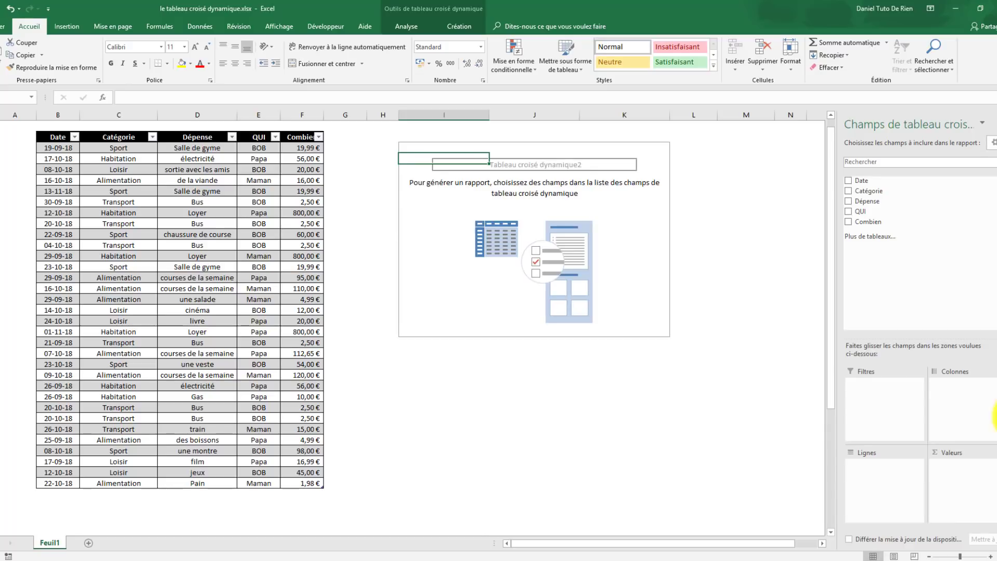
pyautogui.moveTo(873, 209); pyautogui.dragTo(892, 491)
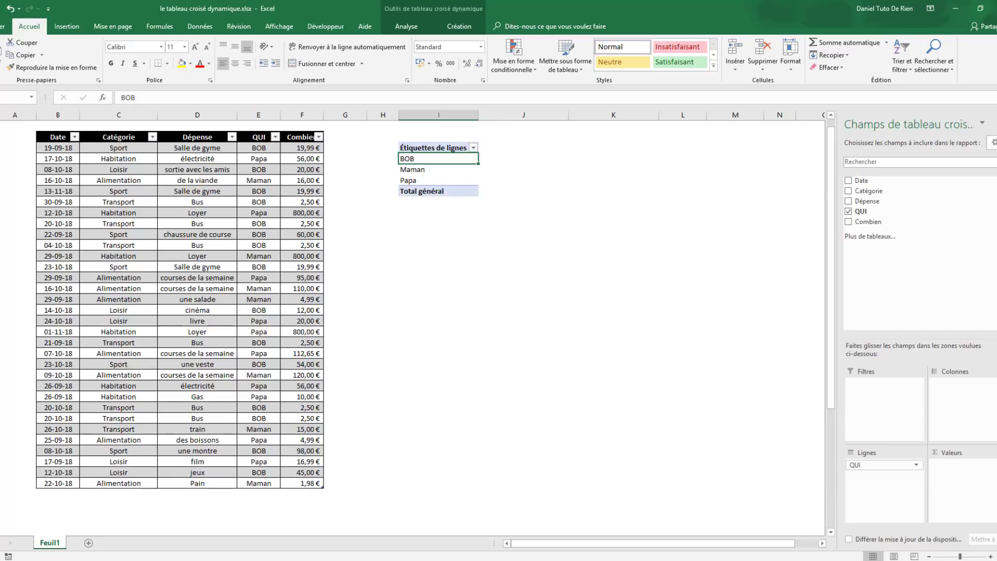
pyautogui.click(705, 312)
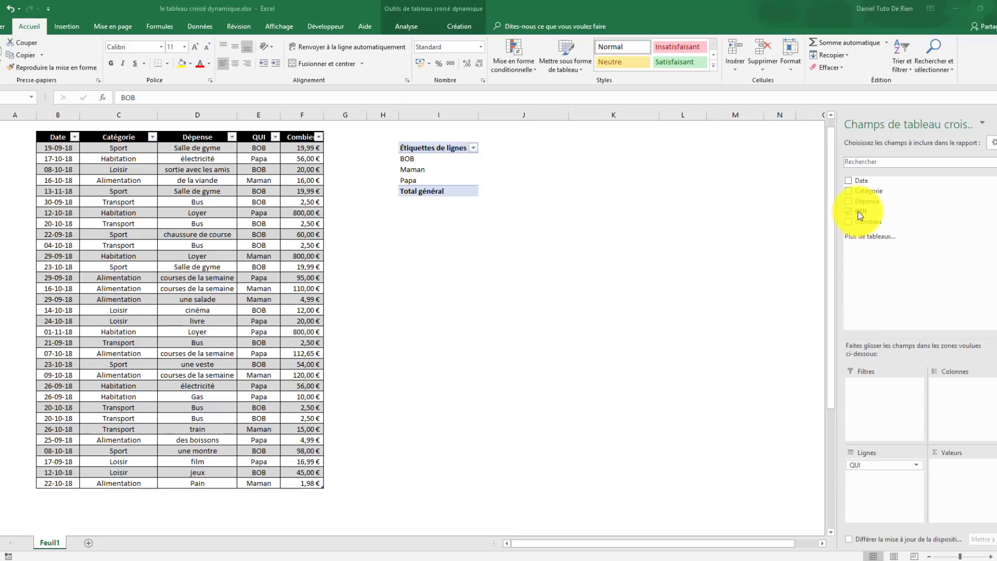
# Add the QUI field to the pivot table's values area to count the expenses of each person
pyautogui.moveTo(859, 210); pyautogui.dragTo(971, 485)
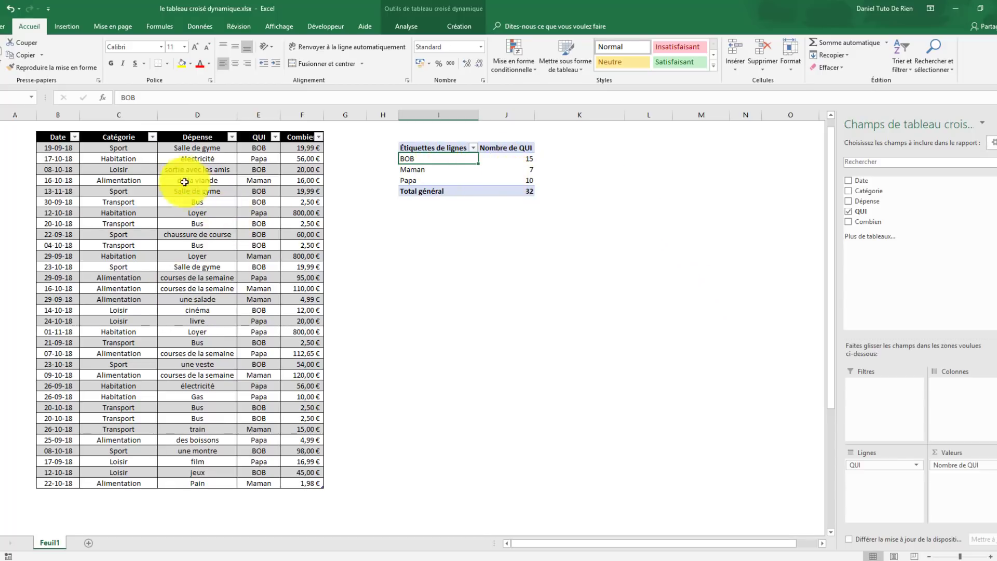
pyautogui.moveTo(259, 147); pyautogui.dragTo(255, 508)
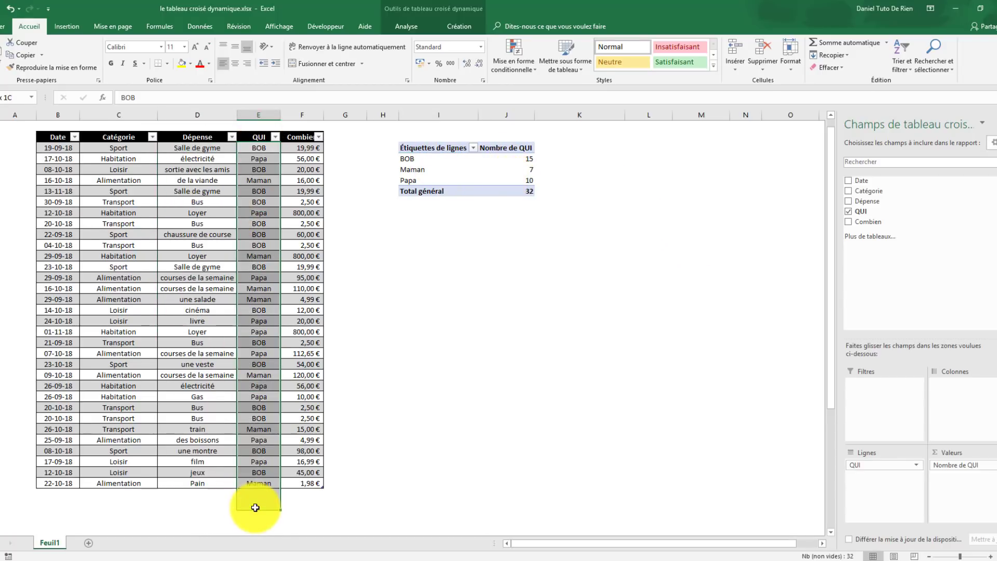
pyautogui.click(519, 167)
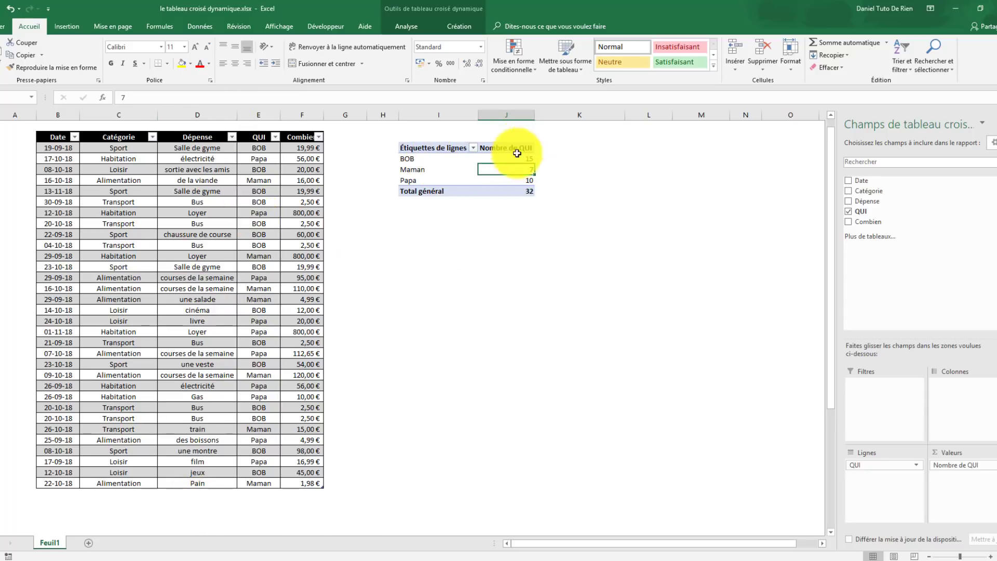
pyautogui.click(503, 179)
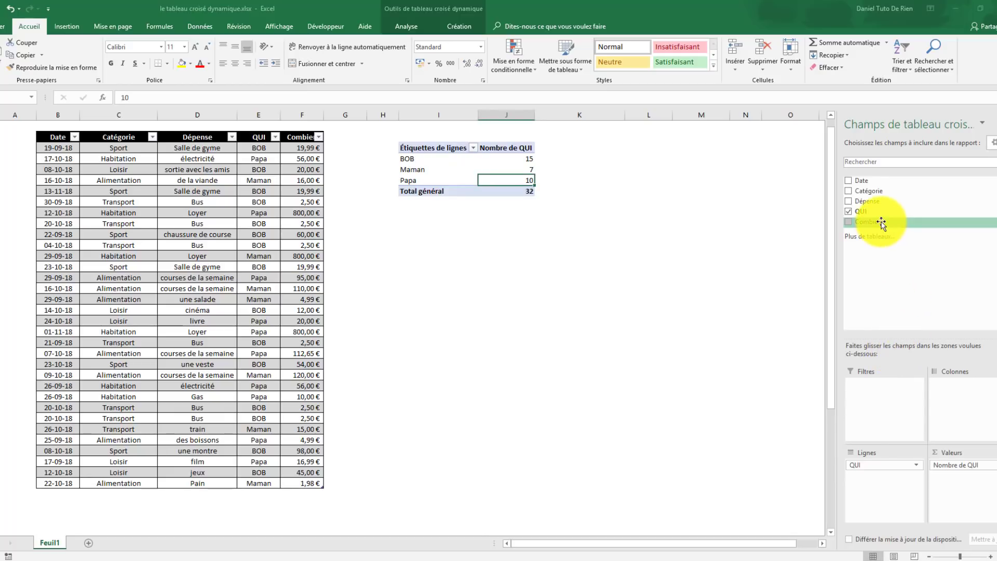
# Add the Combien field to the pivot table's values area to sum the amounts spent by each person
pyautogui.moveTo(303, 159); pyautogui.dragTo(323, 467)
pyautogui.click(410, 182)
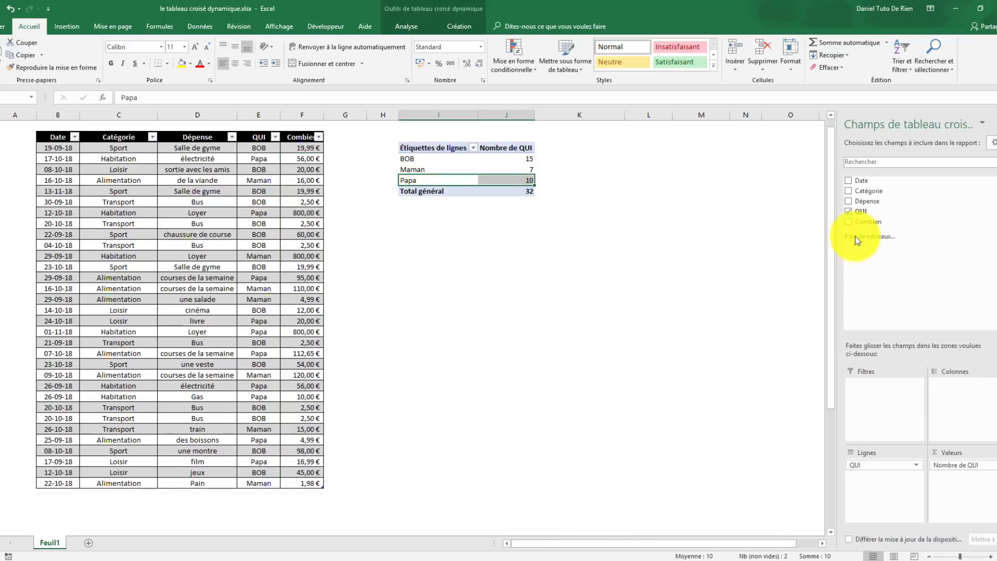
pyautogui.moveTo(872, 222); pyautogui.dragTo(968, 492)
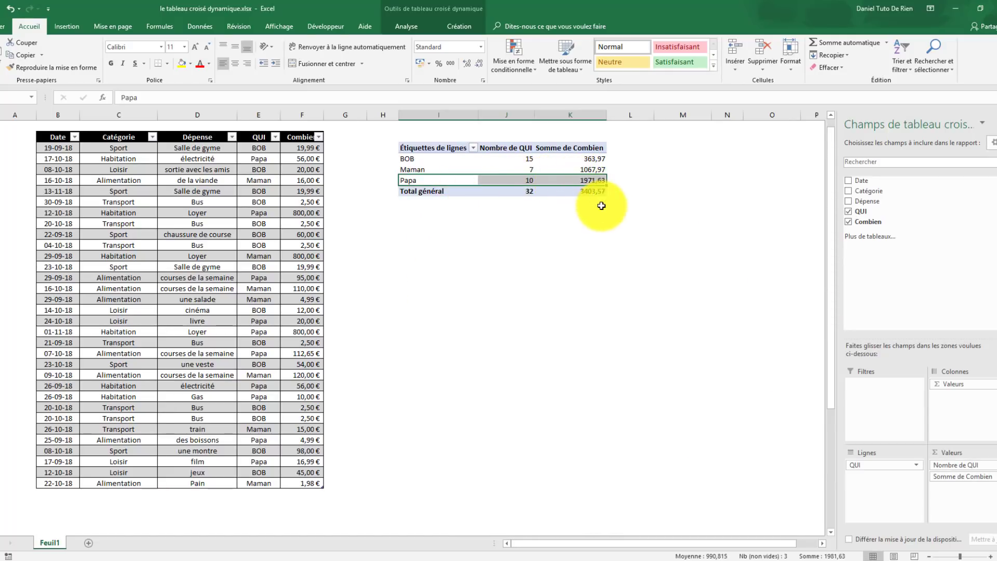
pyautogui.moveTo(593, 159); pyautogui.dragTo(587, 182)
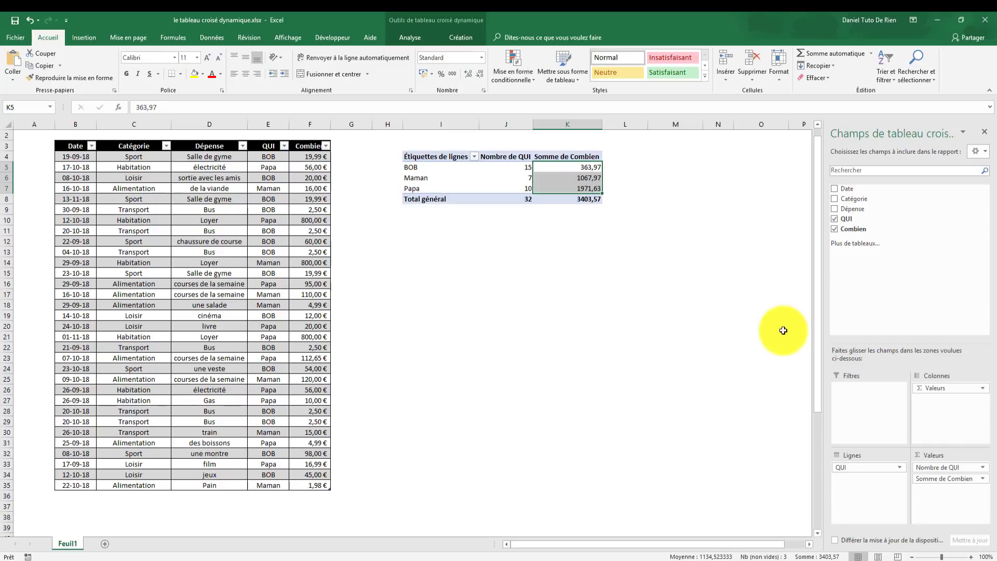
# Set the number format of the summed Combien value field to Monétaire with 2 decimals and the € symbol
pyautogui.click(983, 479)
pyautogui.click(901, 469)
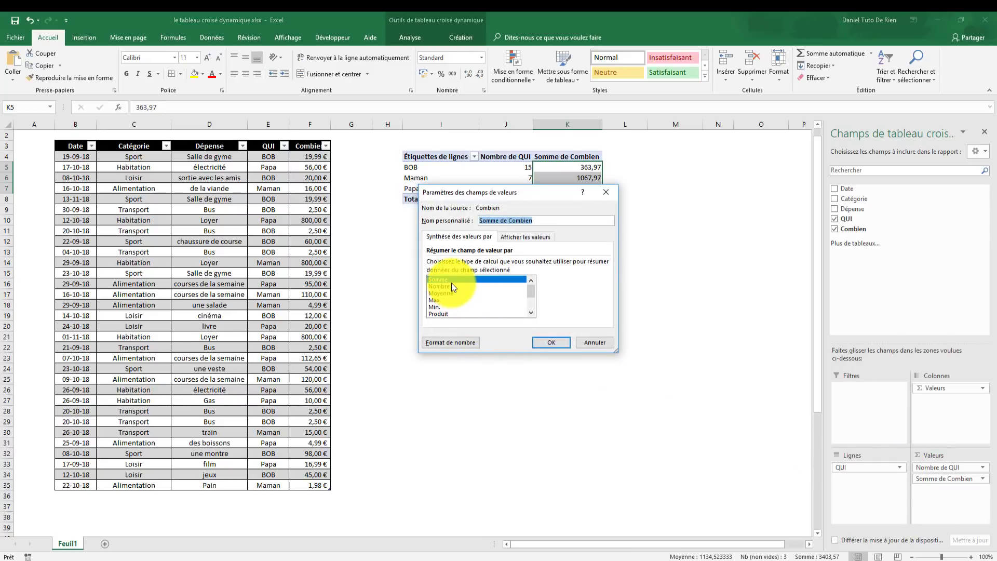
pyautogui.click(444, 341)
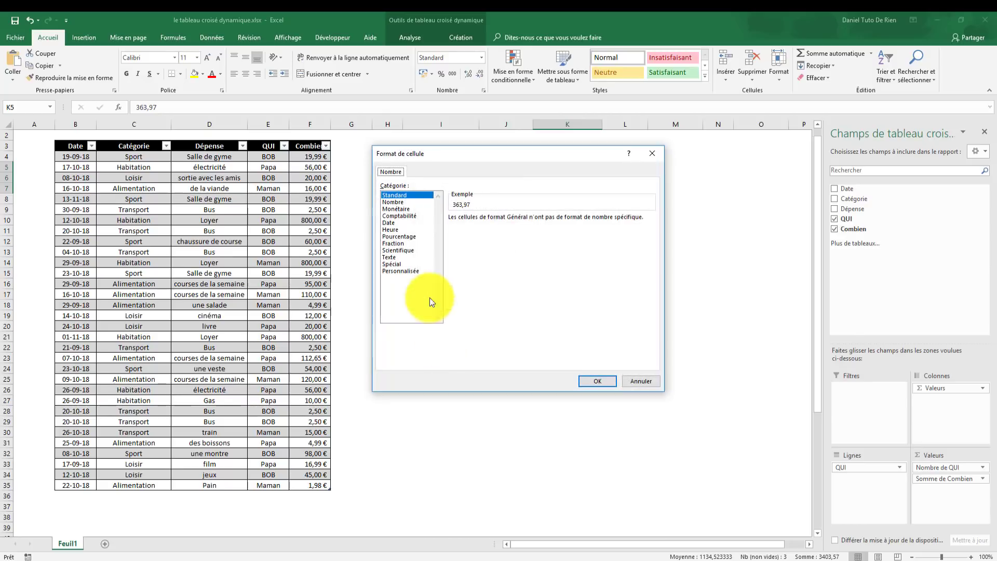
pyautogui.click(392, 210)
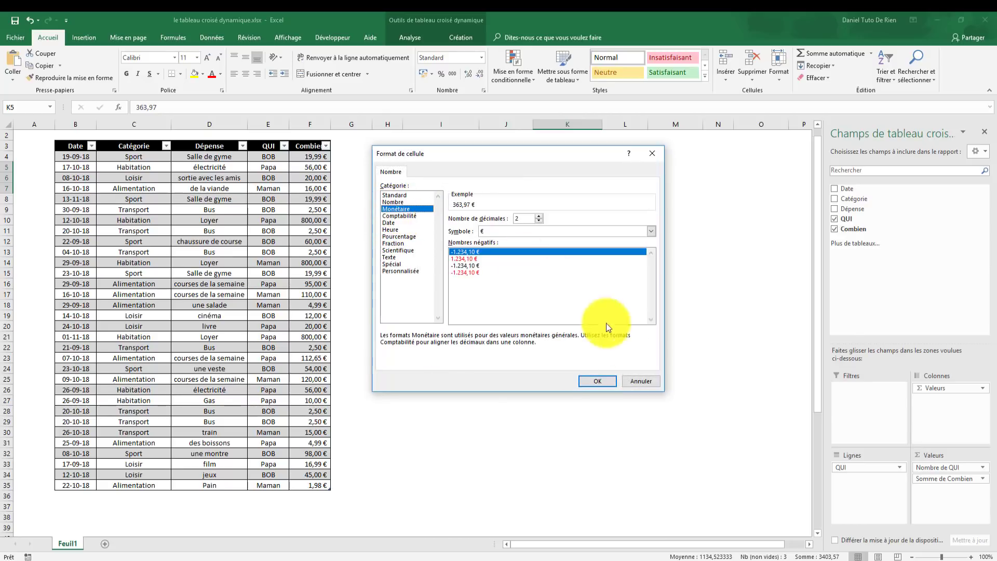
pyautogui.click(595, 381)
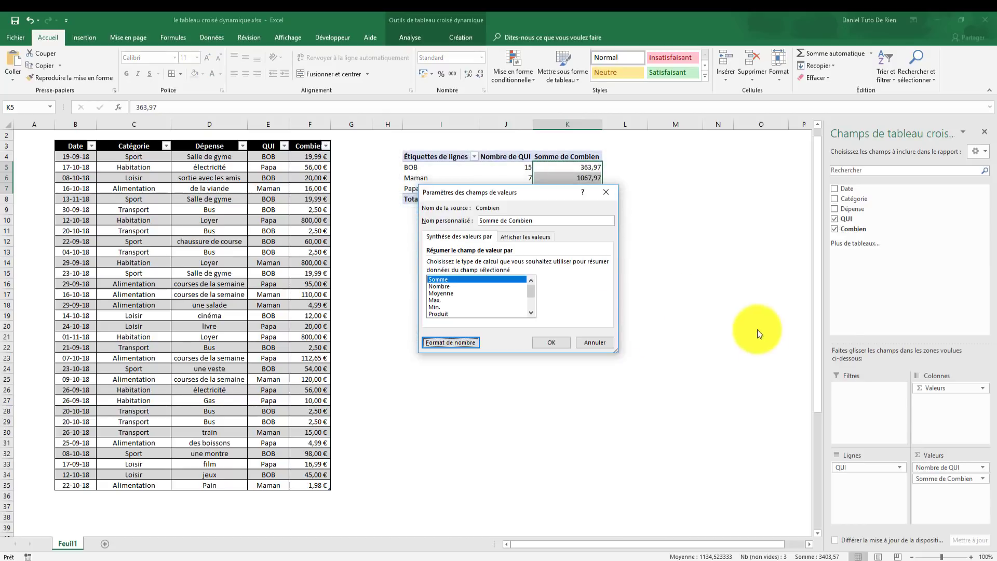
pyautogui.click(555, 342)
pyautogui.click(672, 223)
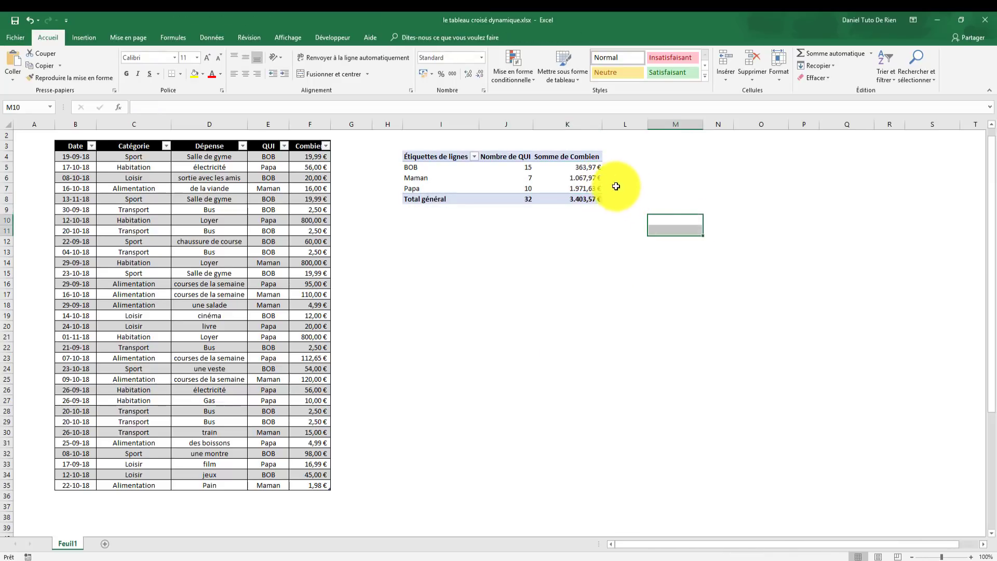
pyautogui.moveTo(587, 178); pyautogui.dragTo(601, 189)
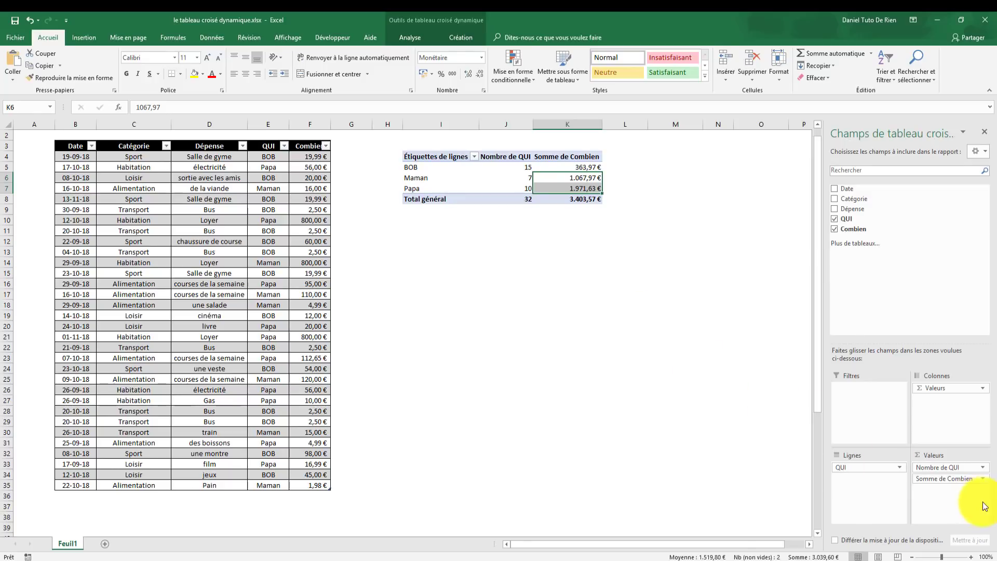
# Change the Combien value field's calculation type to Nombre
pyautogui.click(982, 480)
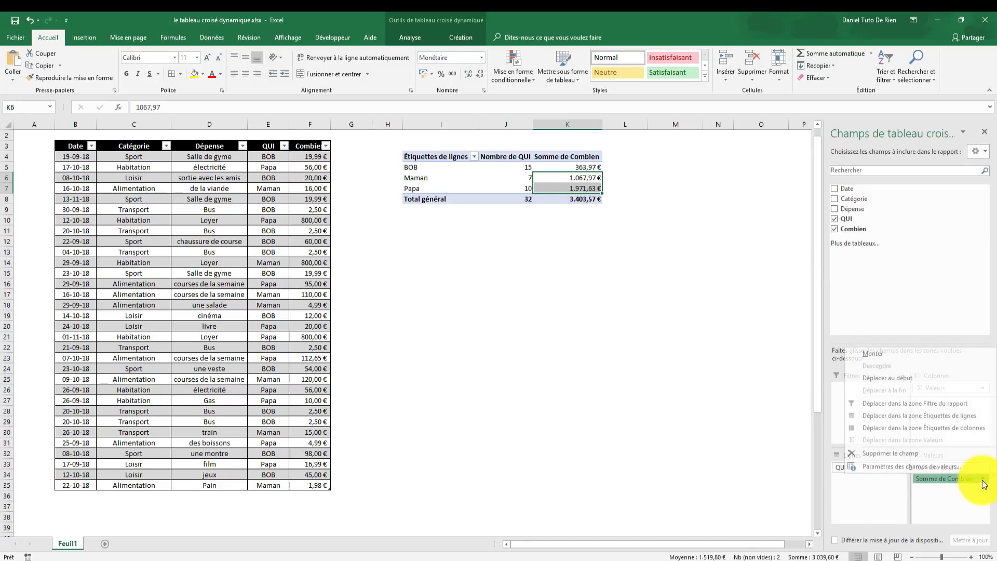
pyautogui.click(886, 466)
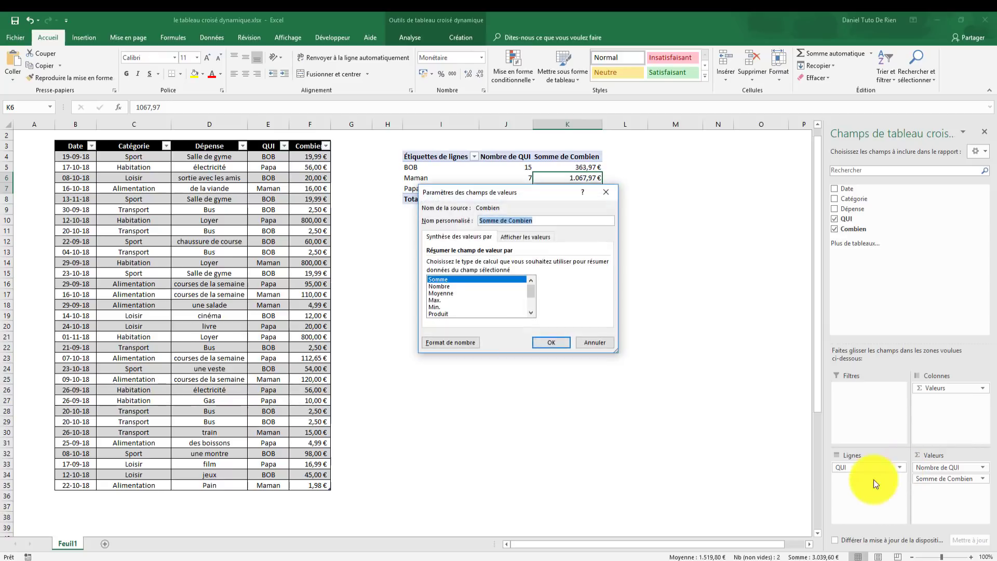
pyautogui.click(453, 289)
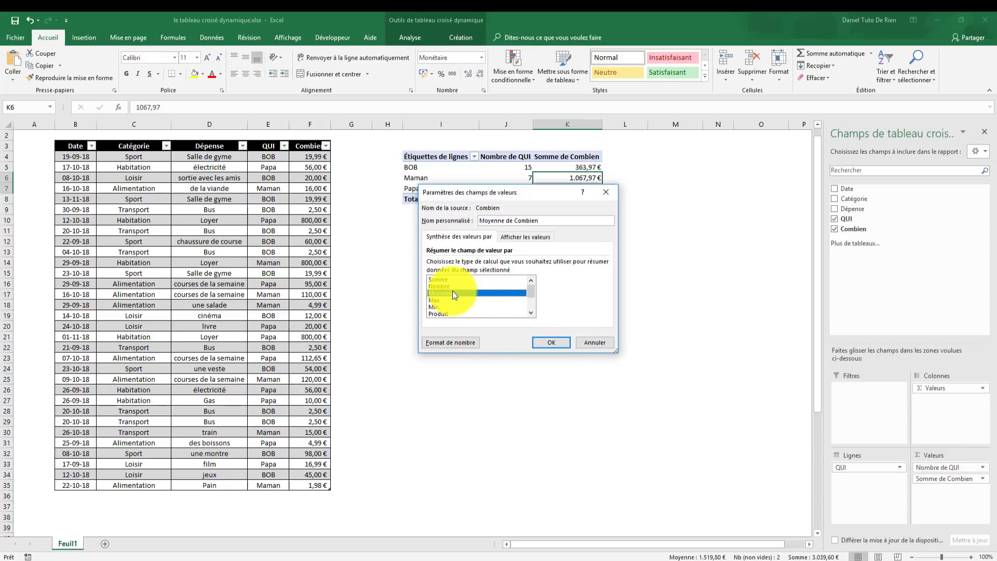
pyautogui.click(559, 341)
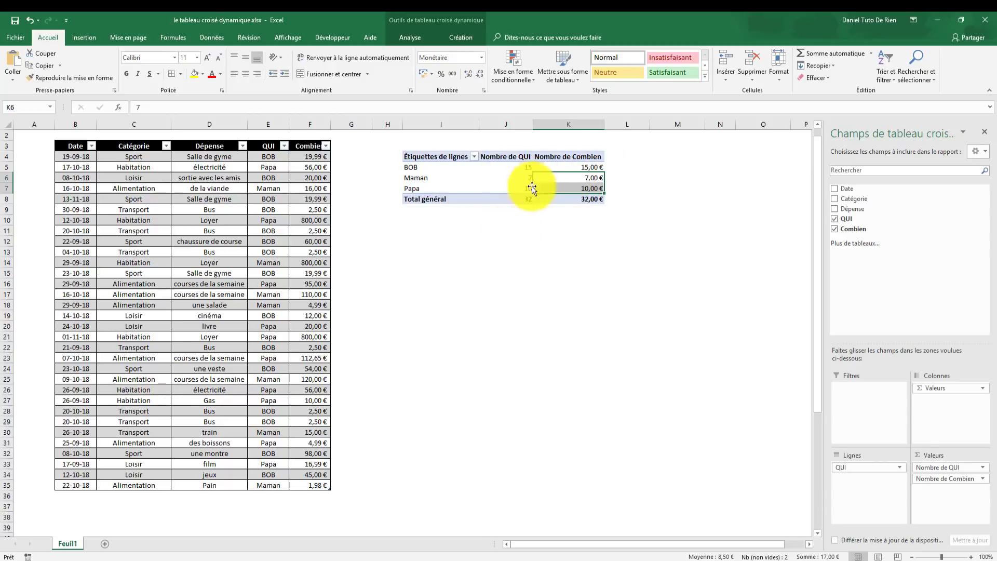
# Change the Combien value field's calculation type back to Somme
pyautogui.click(982, 478)
pyautogui.click(846, 469)
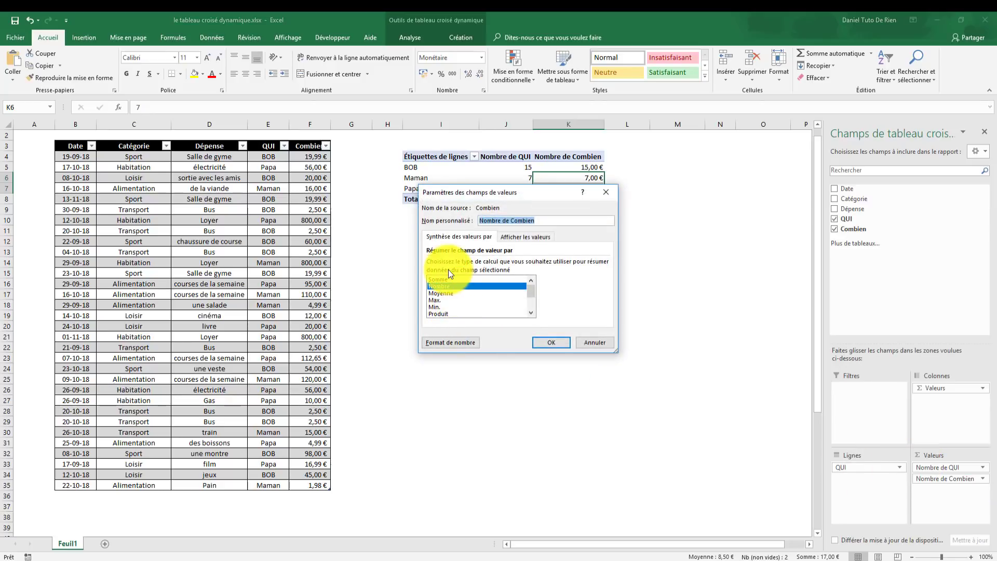
pyautogui.click(461, 285)
pyautogui.click(460, 279)
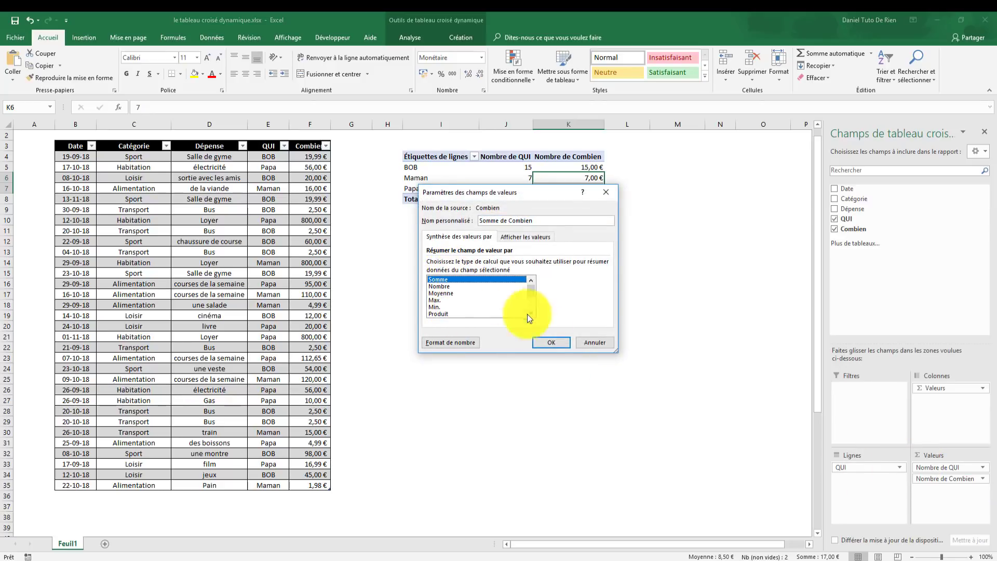
pyautogui.click(551, 342)
pyautogui.click(718, 346)
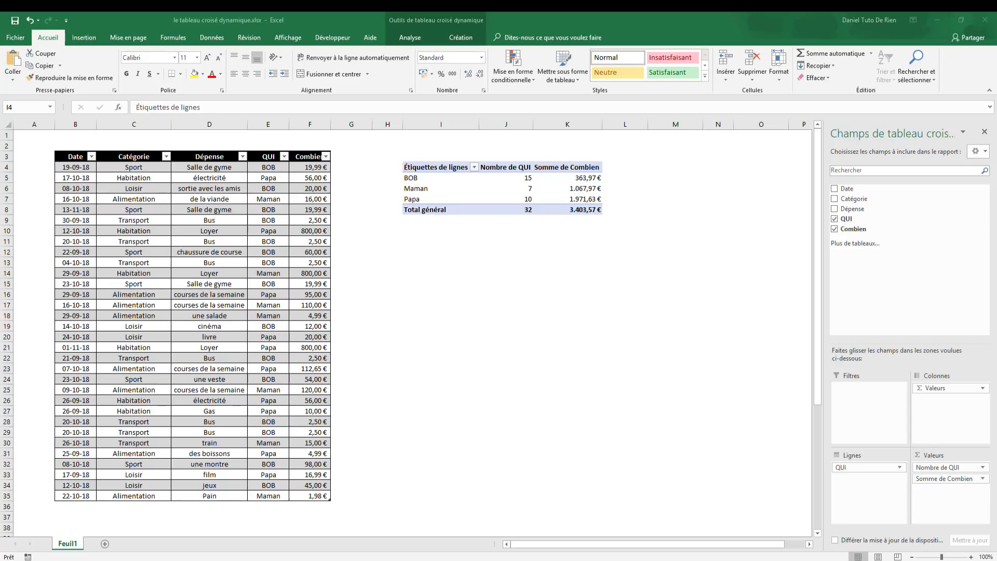
# Add the Catégorie field to the pivot table's filters area
pyautogui.moveTo(875, 198); pyautogui.dragTo(900, 405)
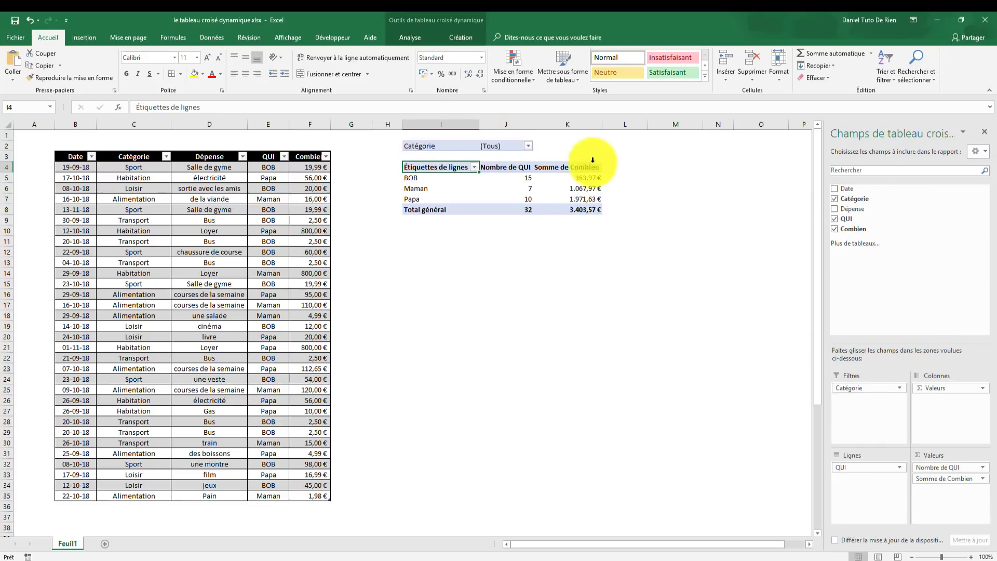
pyautogui.click(545, 149)
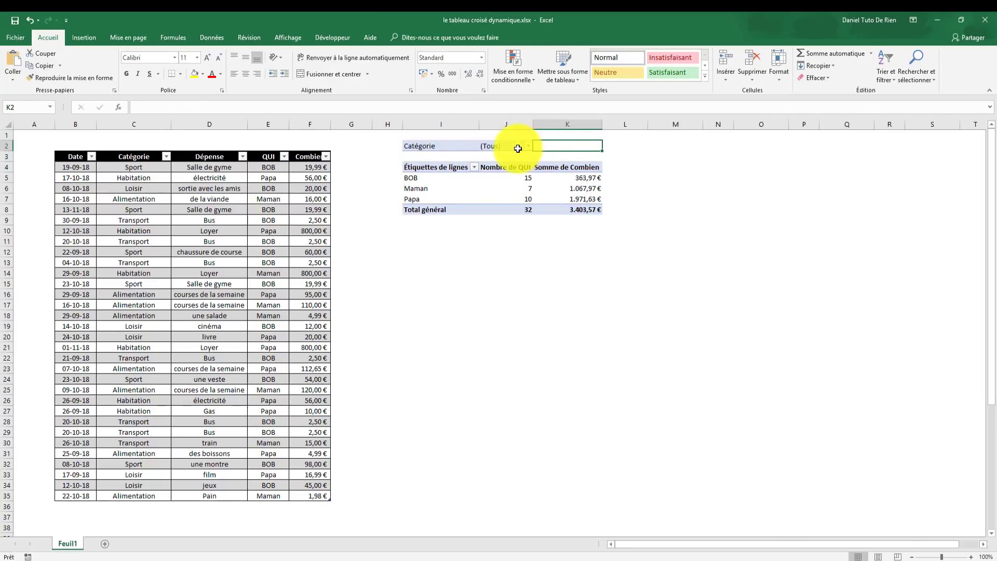
# Filter the pivot table's Catégorie report filter to Loisir only, with multiple selection enabled
pyautogui.click(528, 146)
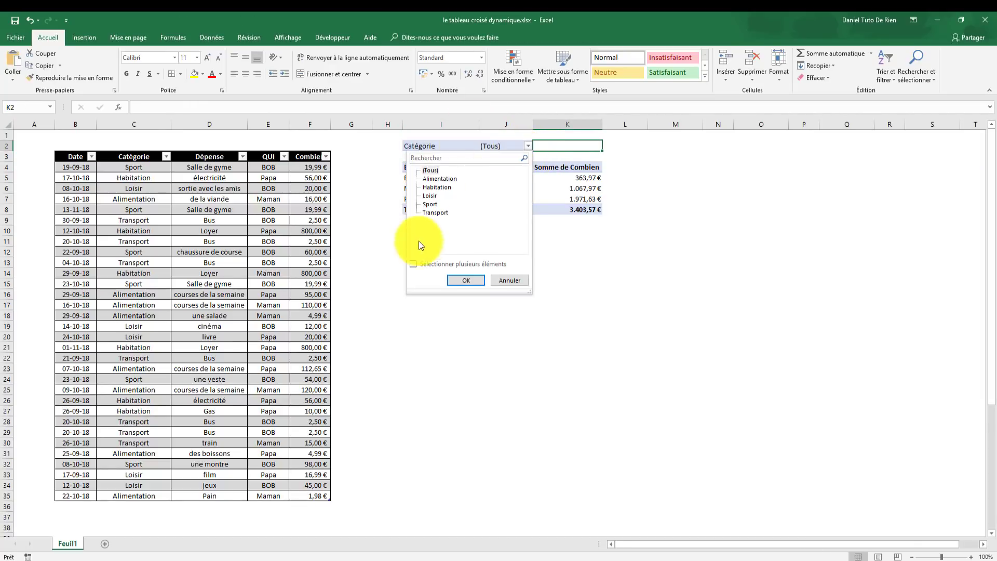
pyautogui.click(414, 264)
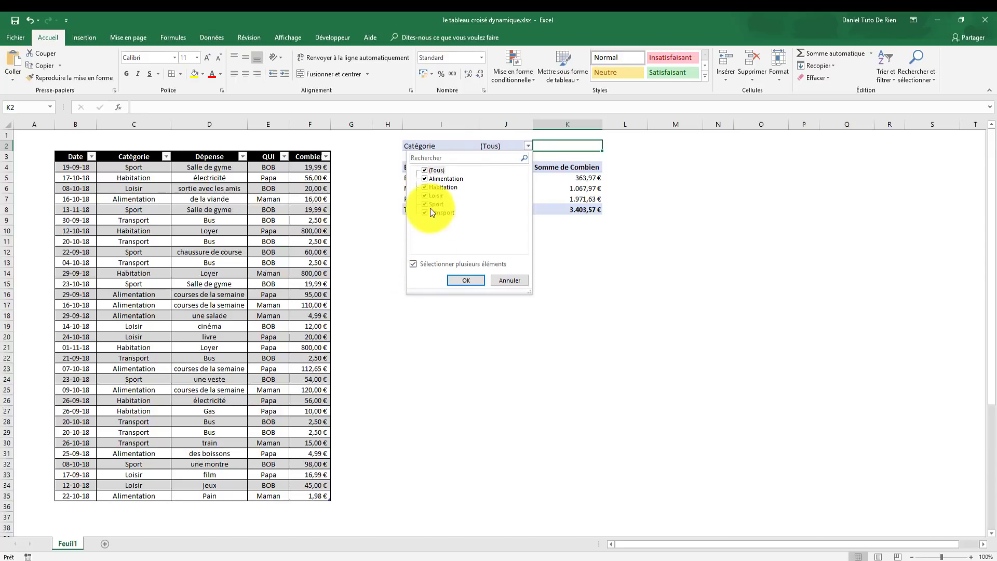
pyautogui.click(423, 172)
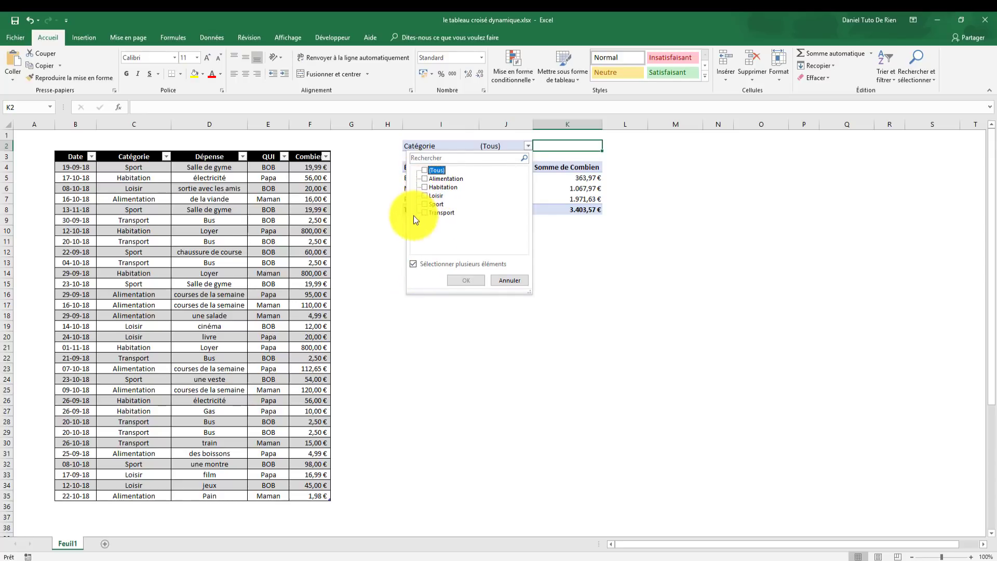
pyautogui.click(425, 195)
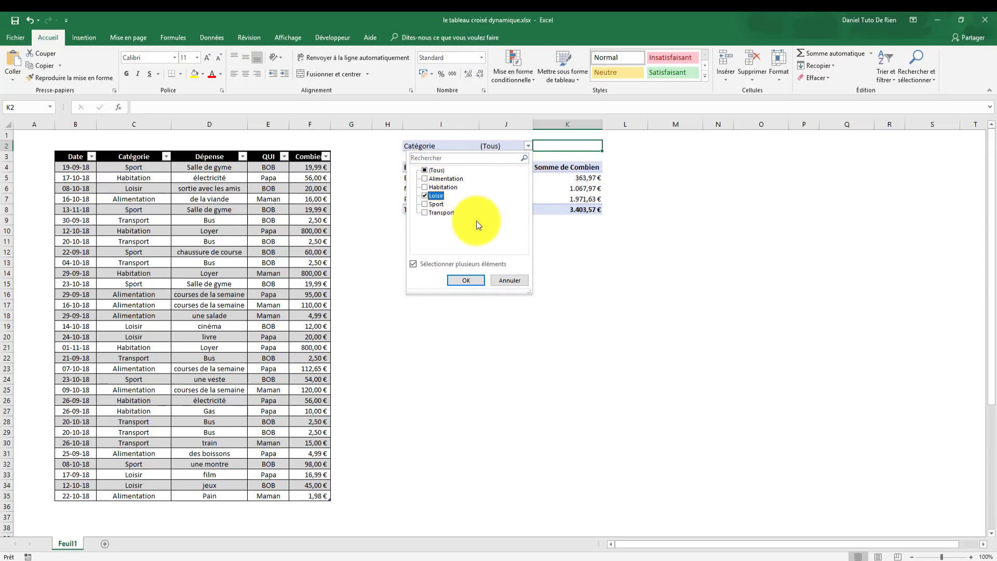
pyautogui.click(460, 280)
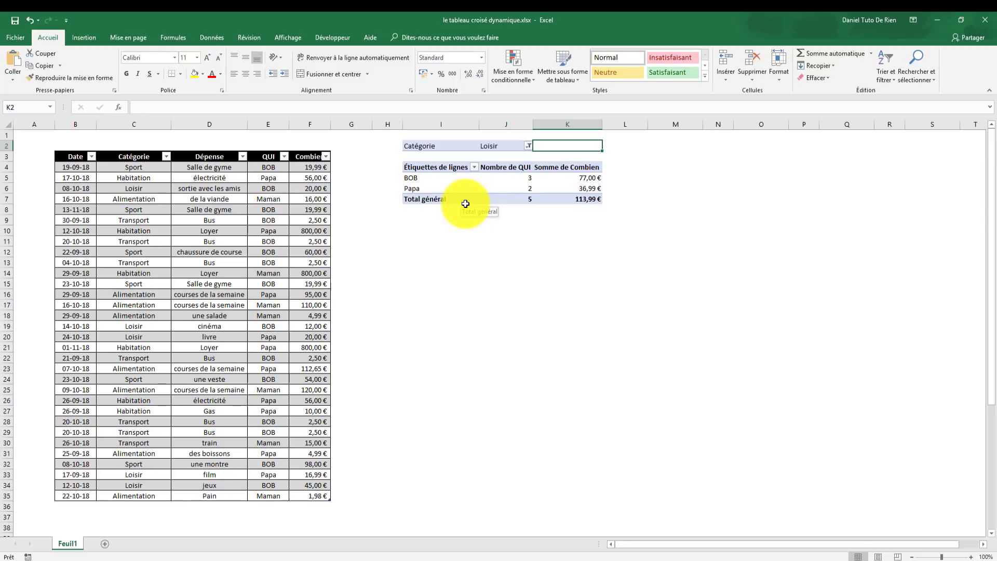
pyautogui.moveTo(460, 203); pyautogui.dragTo(561, 200)
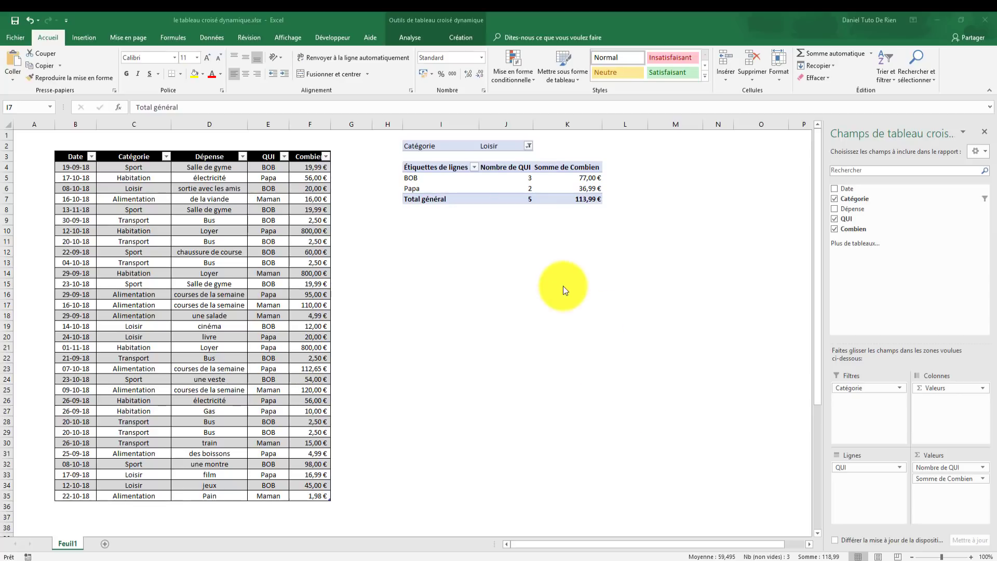
# Insert a slicer for the Catégorie field and place it below the pivot table
pyautogui.click(454, 180)
pyautogui.moveTo(469, 187); pyautogui.dragTo(469, 181)
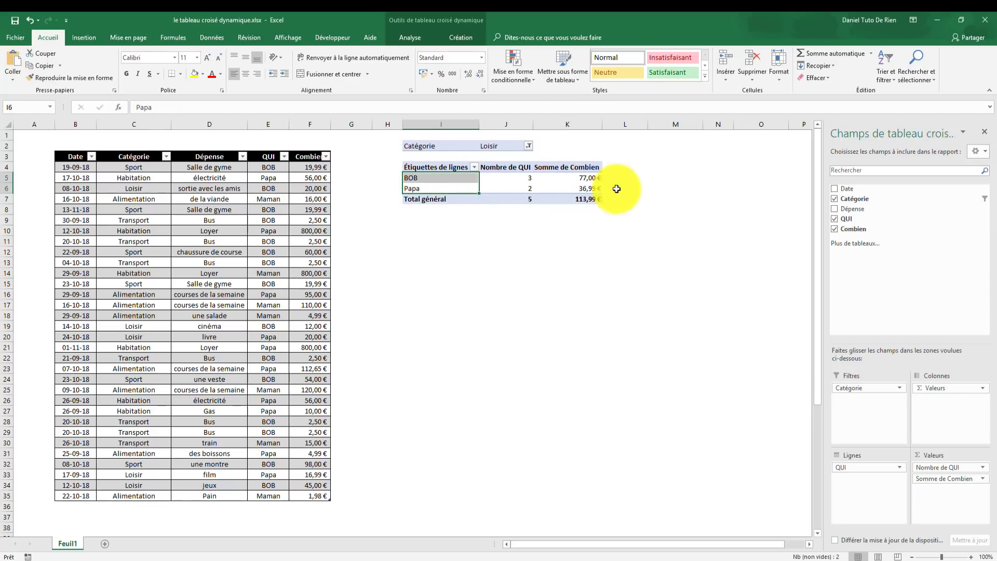
pyautogui.click(425, 36)
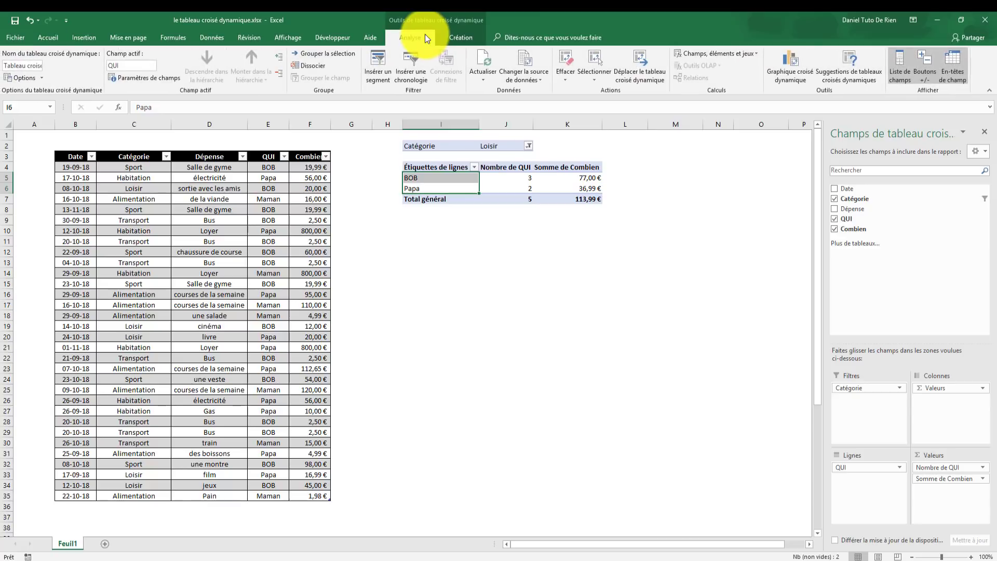
pyautogui.click(378, 81)
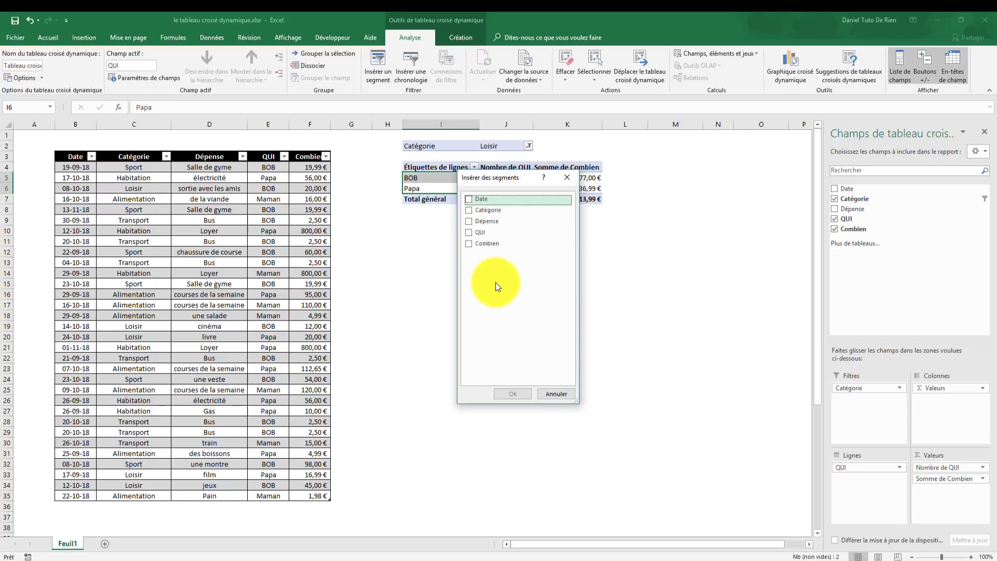
pyautogui.click(467, 209)
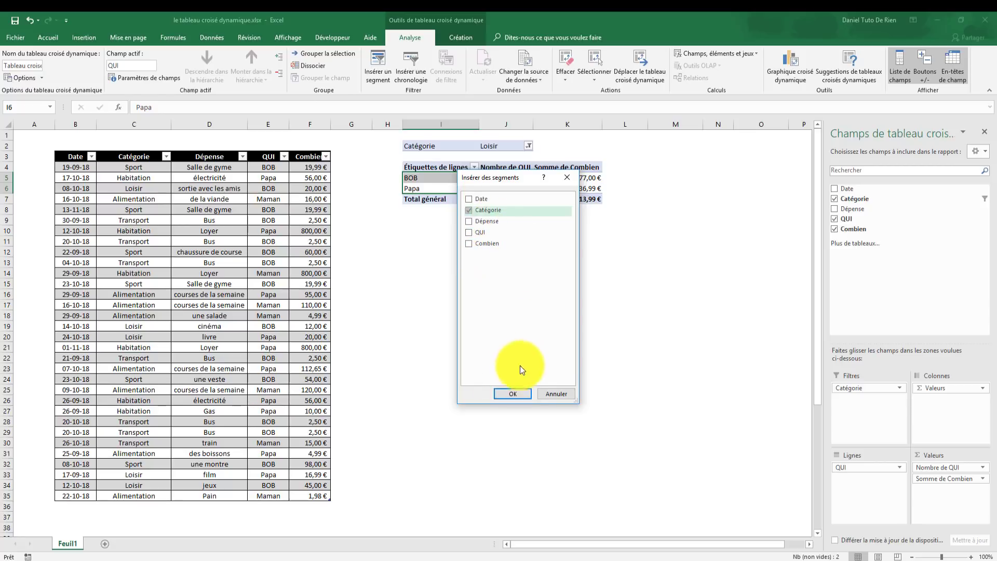
pyautogui.click(517, 395)
pyautogui.moveTo(457, 283); pyautogui.dragTo(389, 281)
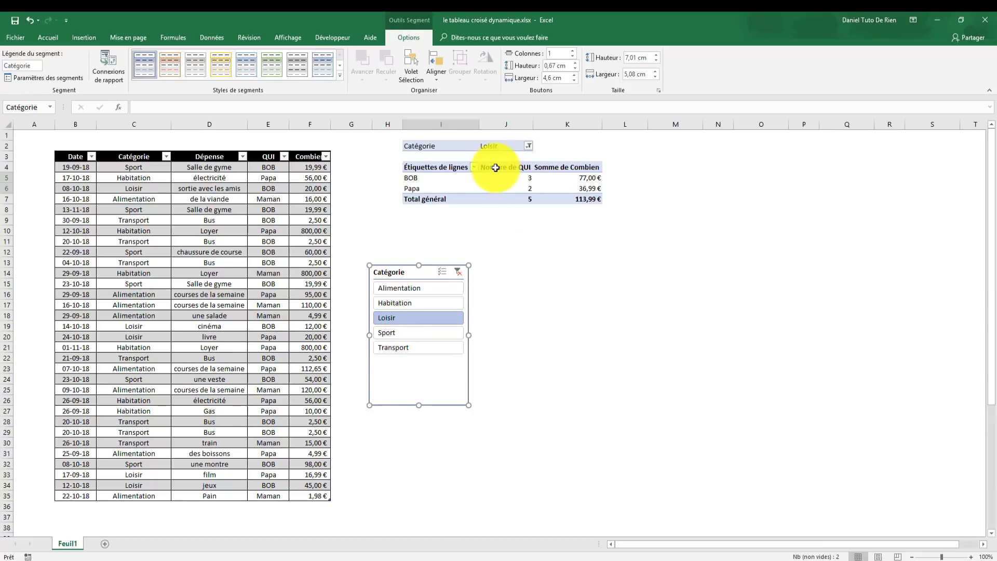
# Use the slicer to filter by Alimentation, Habitation, Loisir, Sport and Transport one after another, and clear the filter
pyautogui.click(460, 274)
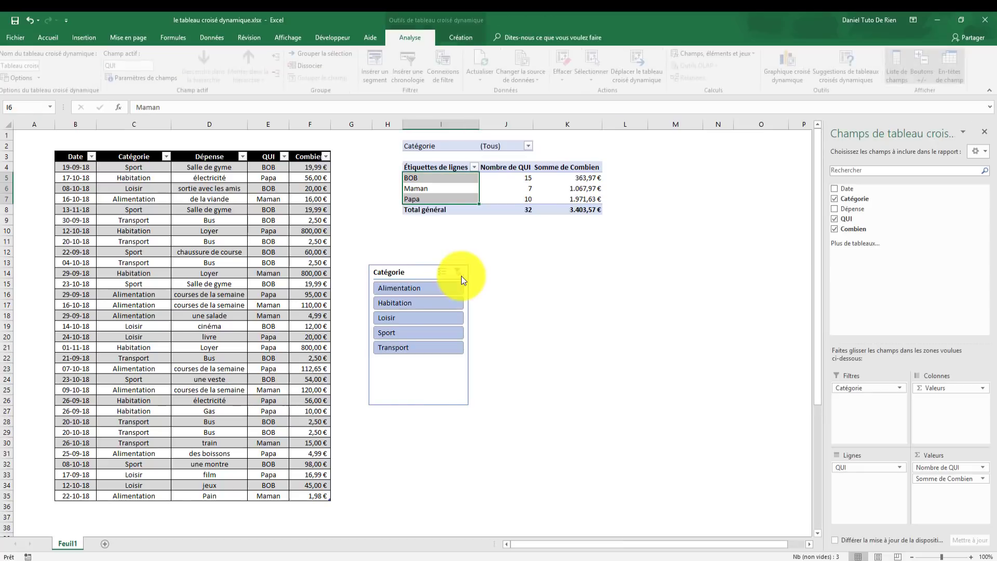
pyautogui.click(435, 288)
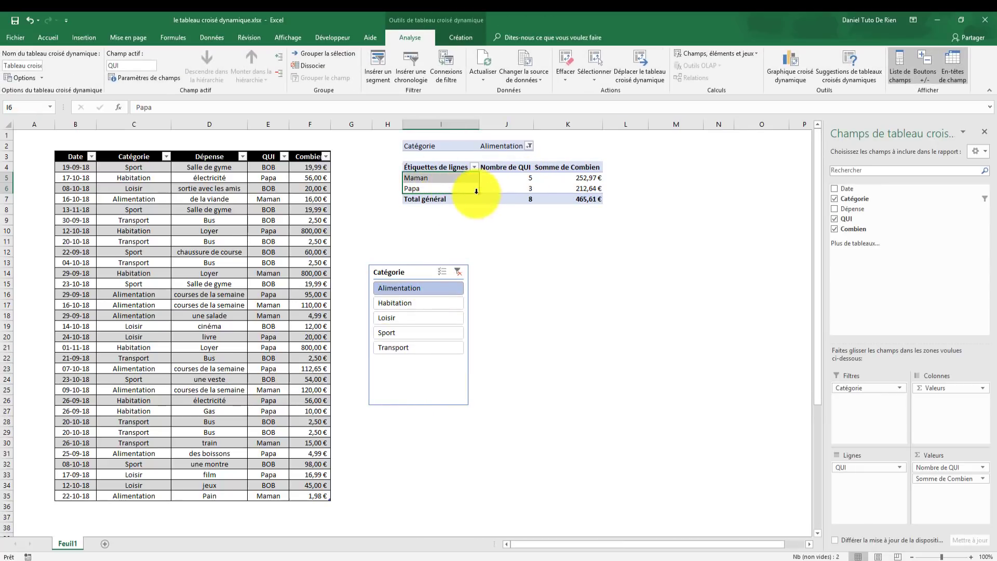
pyautogui.click(400, 305)
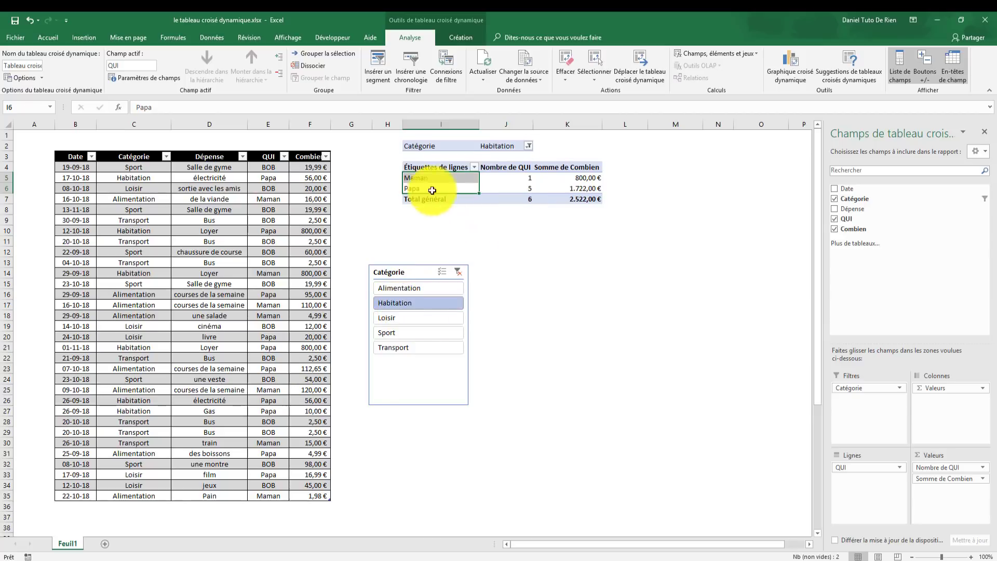
pyautogui.click(421, 318)
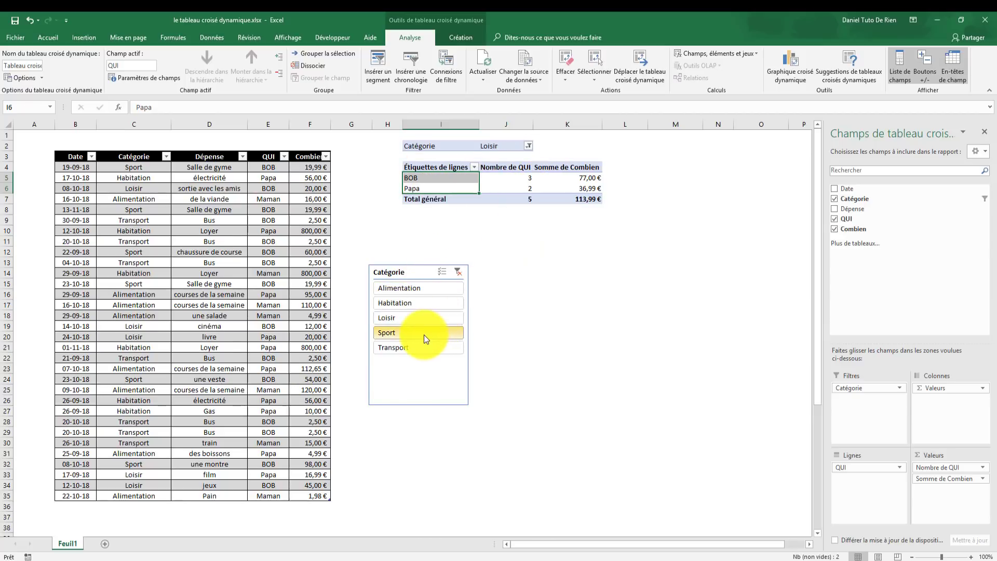
pyautogui.click(424, 334)
pyautogui.click(441, 346)
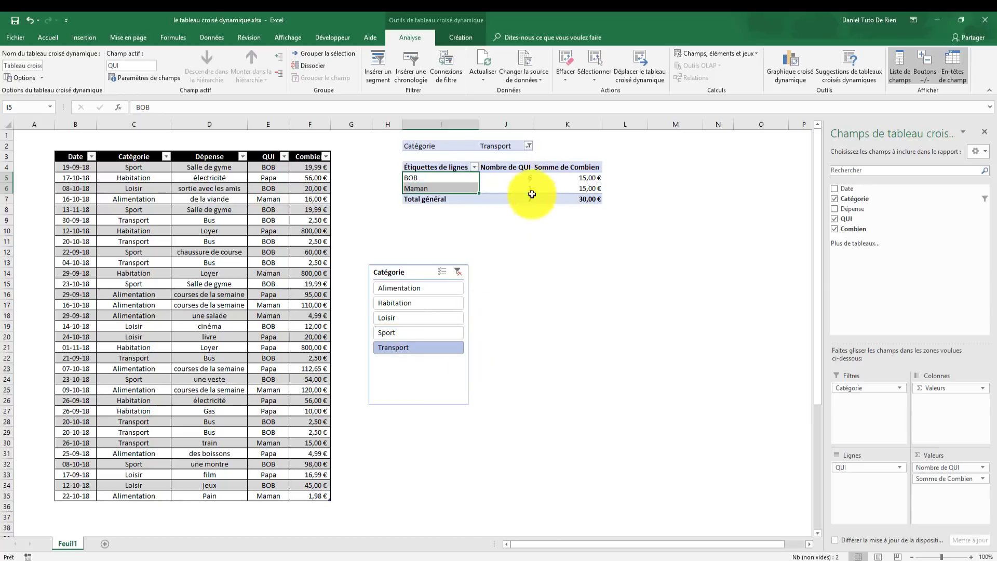
pyautogui.click(463, 277)
pyautogui.click(621, 443)
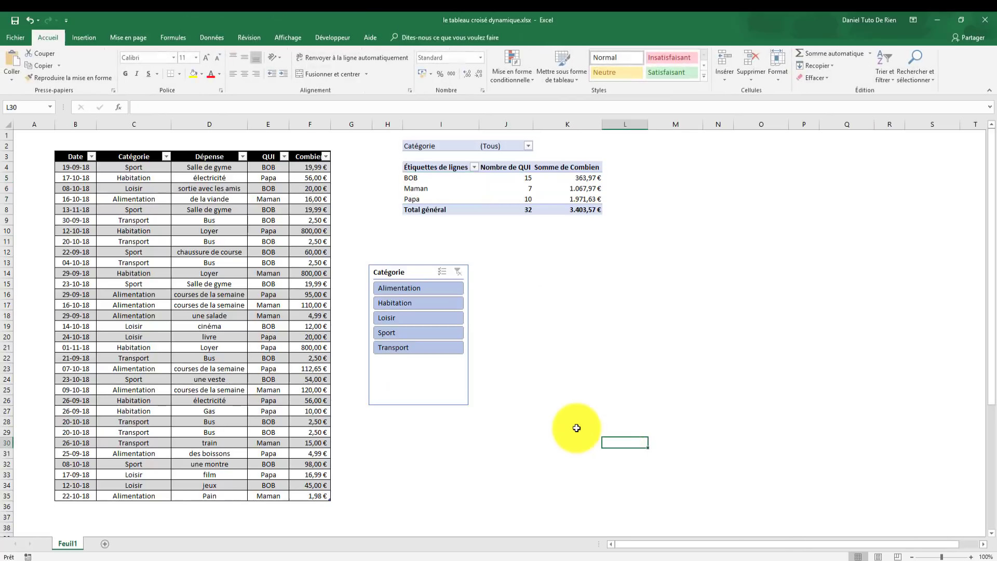
# Widen the Catégorie slicer and delete it from the sheet
pyautogui.click(428, 401)
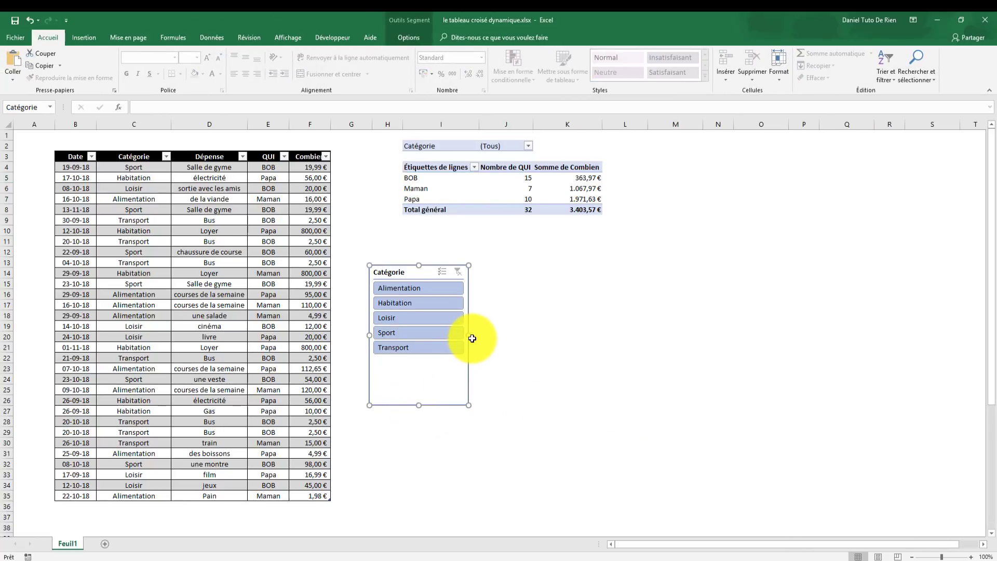
pyautogui.moveTo(471, 335); pyautogui.dragTo(643, 335)
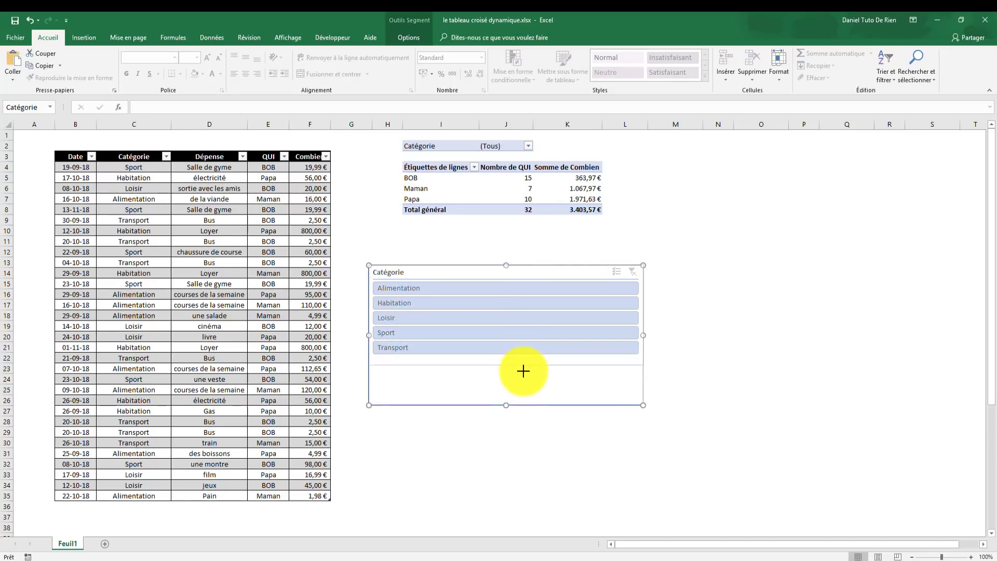
pyautogui.press('Delete')
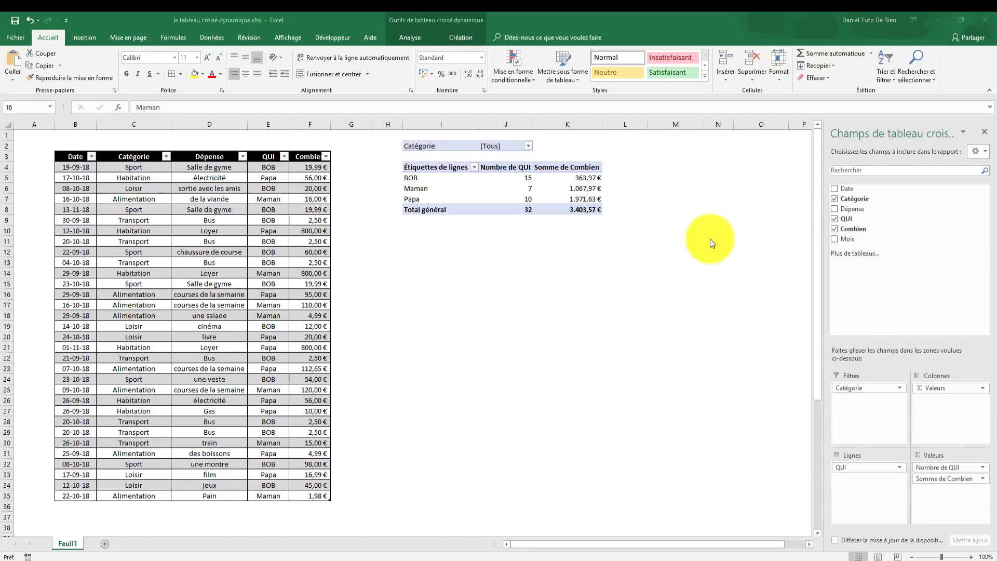
# Add the Date field above QUI in the pivot table's rows area and review the daily breakdown of expenses per person
pyautogui.moveTo(849, 189); pyautogui.dragTo(679, 476)
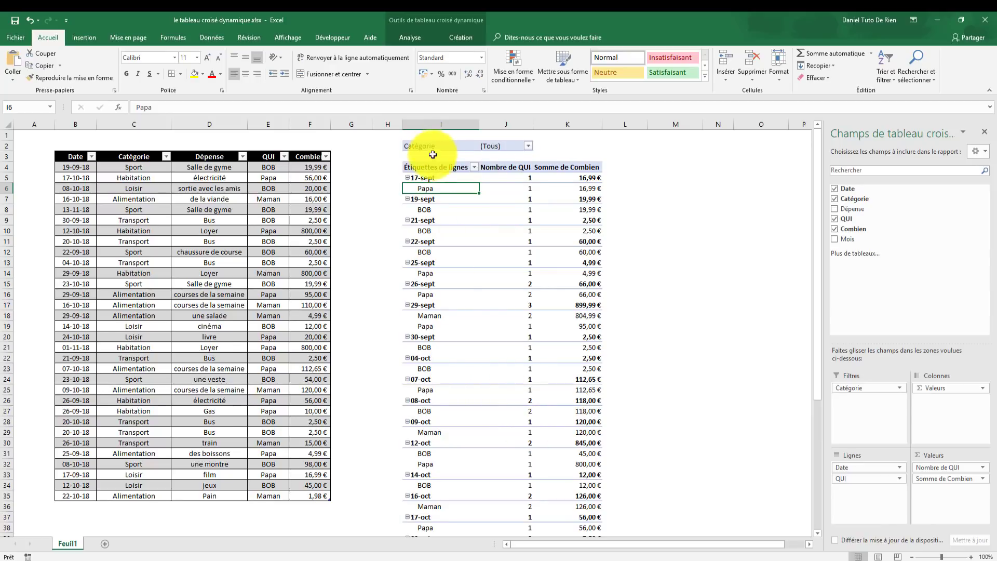
pyautogui.scroll(-1, 441, 161)
pyautogui.scroll(-8, 457, 260)
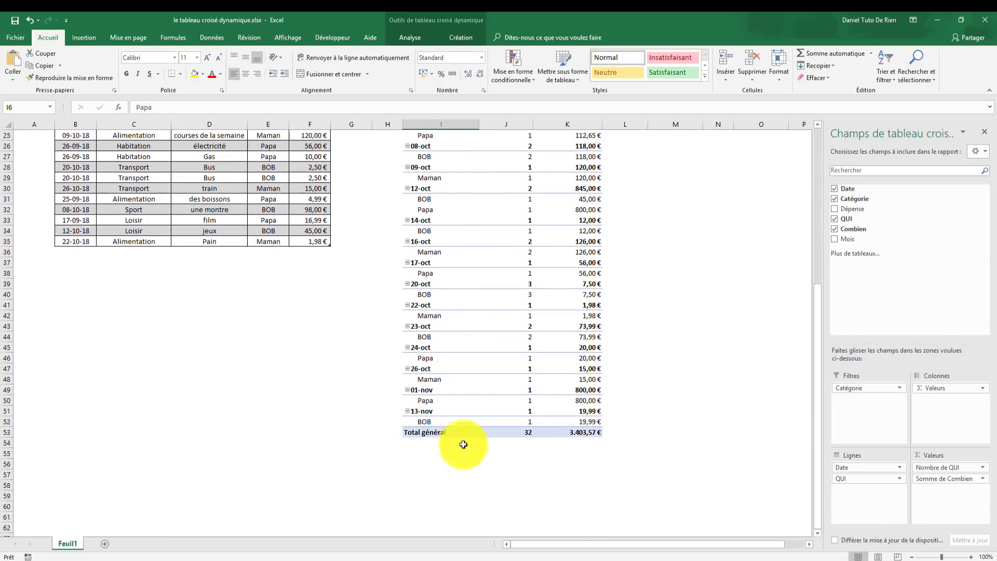
pyautogui.scroll(6, 415, 426)
pyautogui.scroll(3, 411, 337)
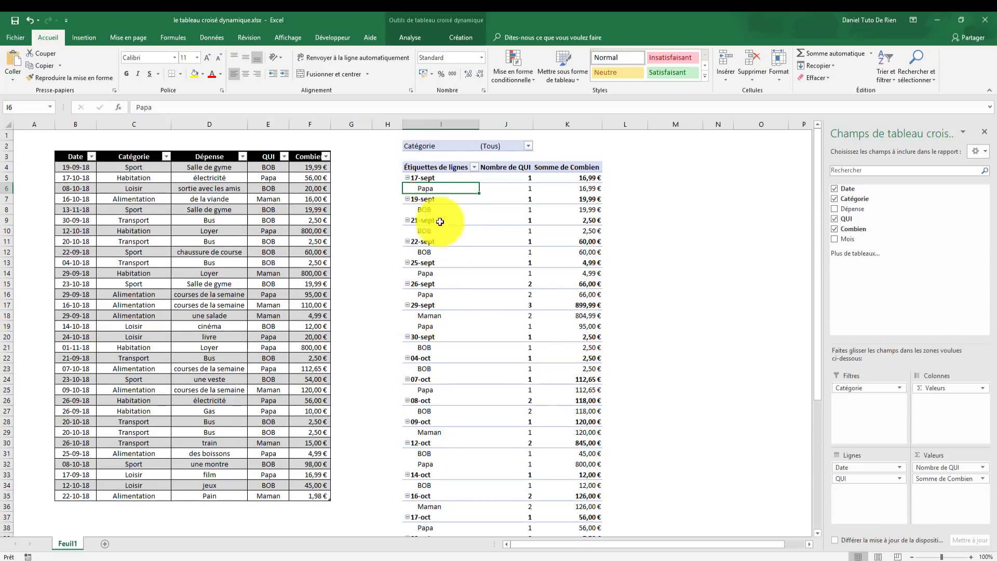
pyautogui.scroll(-5, 446, 259)
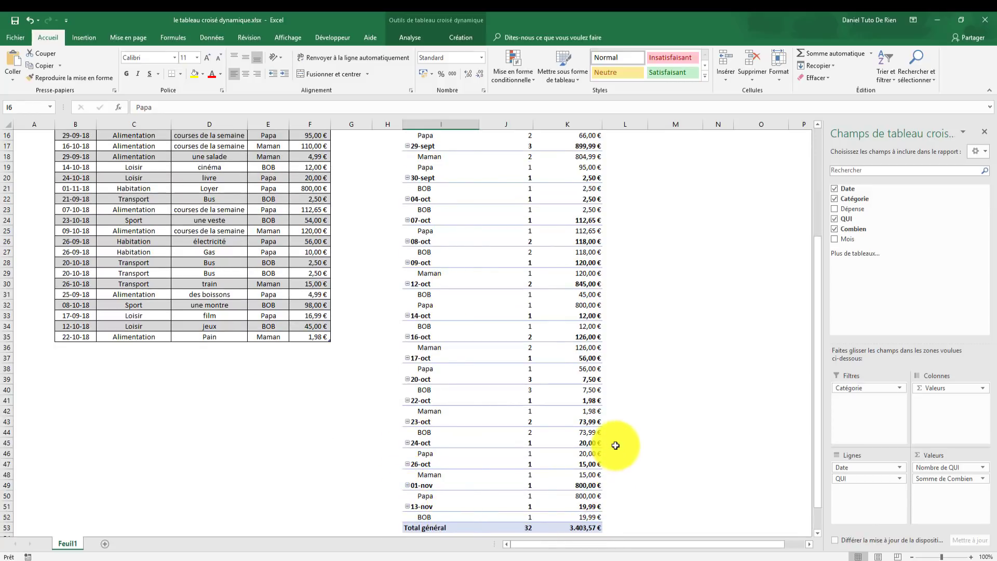
pyautogui.scroll(5, 615, 444)
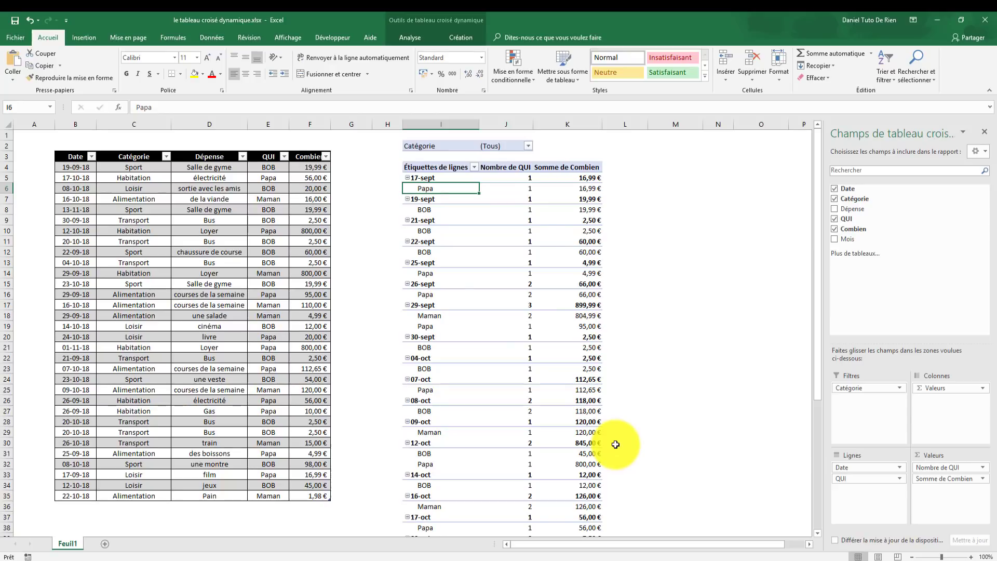
pyautogui.click(429, 178)
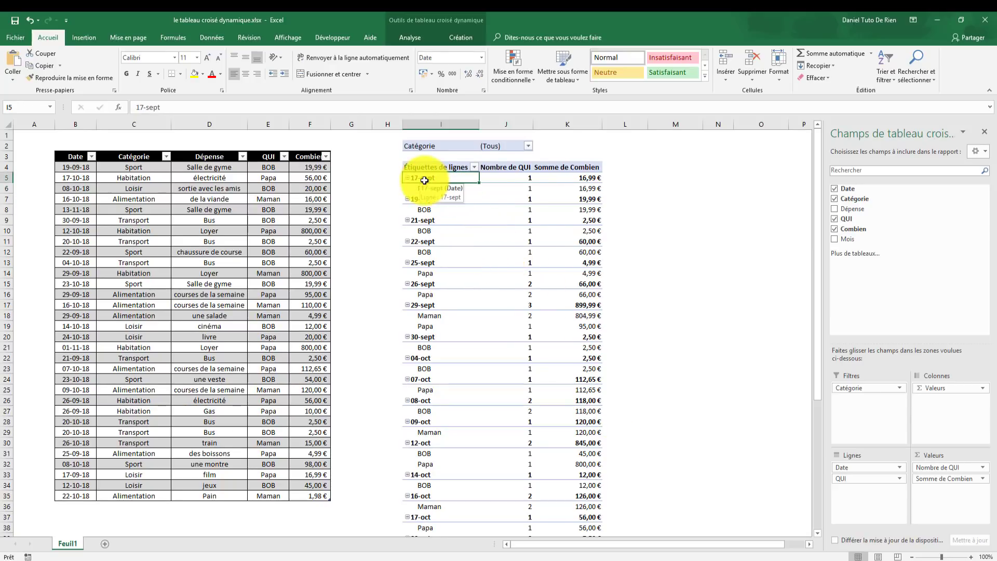
pyautogui.click(413, 220)
pyautogui.moveTo(528, 315); pyautogui.dragTo(540, 306)
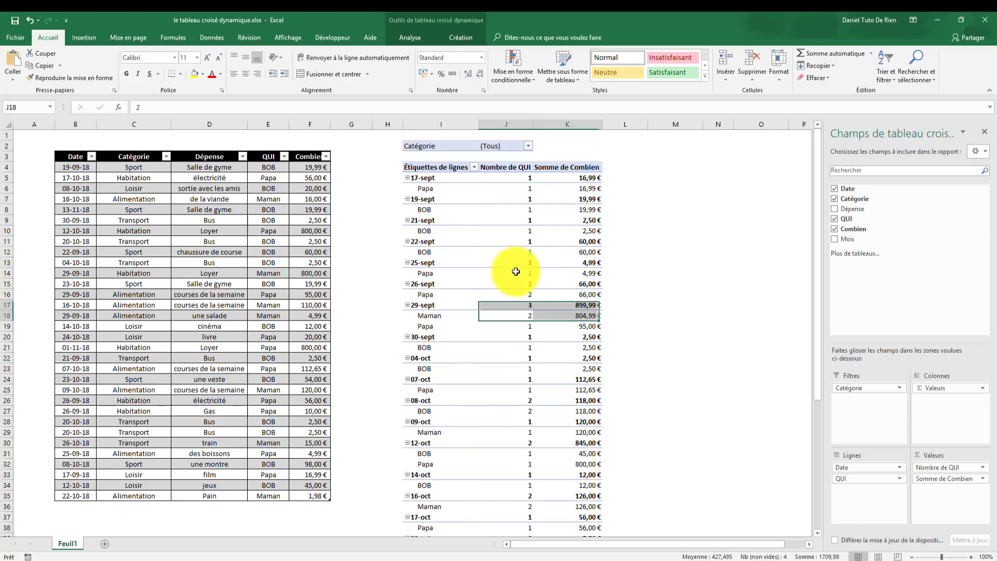
# Group the pivot table's dates by both Jours and Mois, and review the resulting breakdown
pyautogui.click(425, 177)
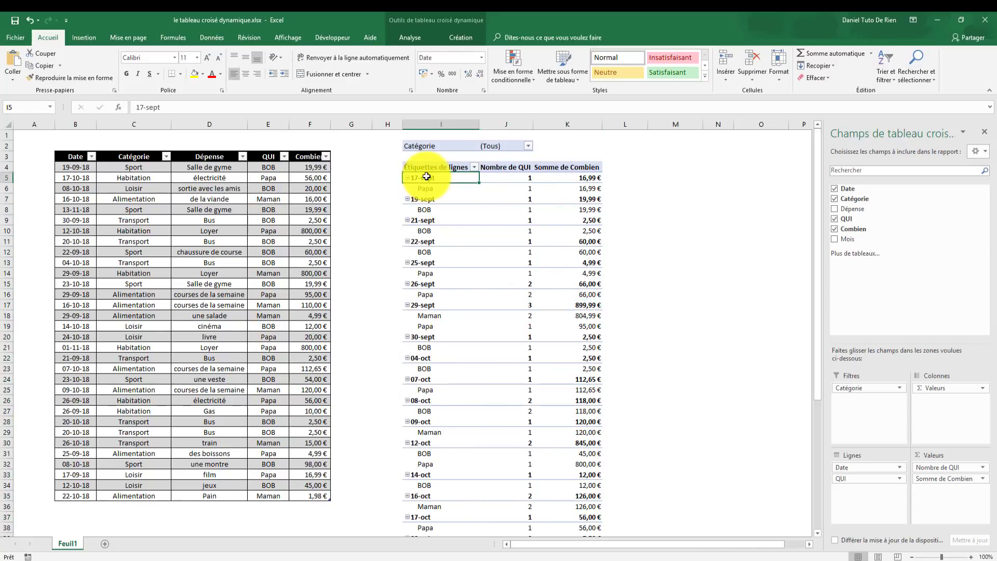
pyautogui.rightClick(426, 176)
pyautogui.click(459, 282)
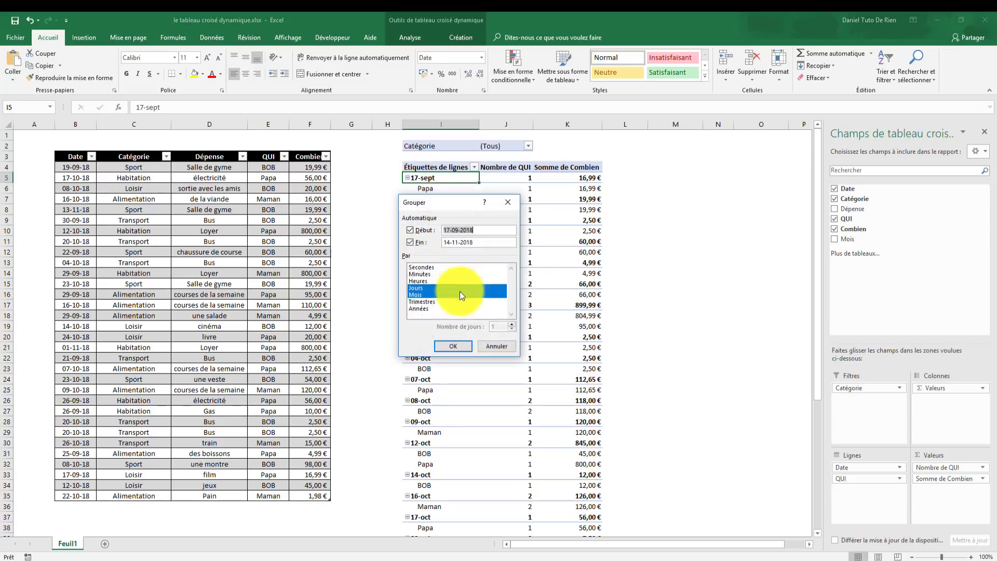
pyautogui.click(422, 295)
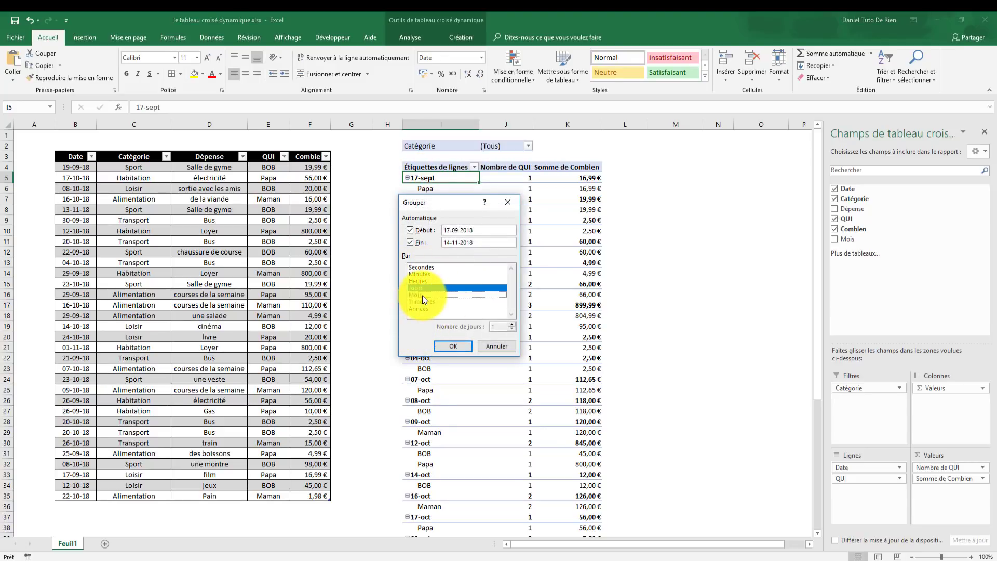
pyautogui.click(424, 297)
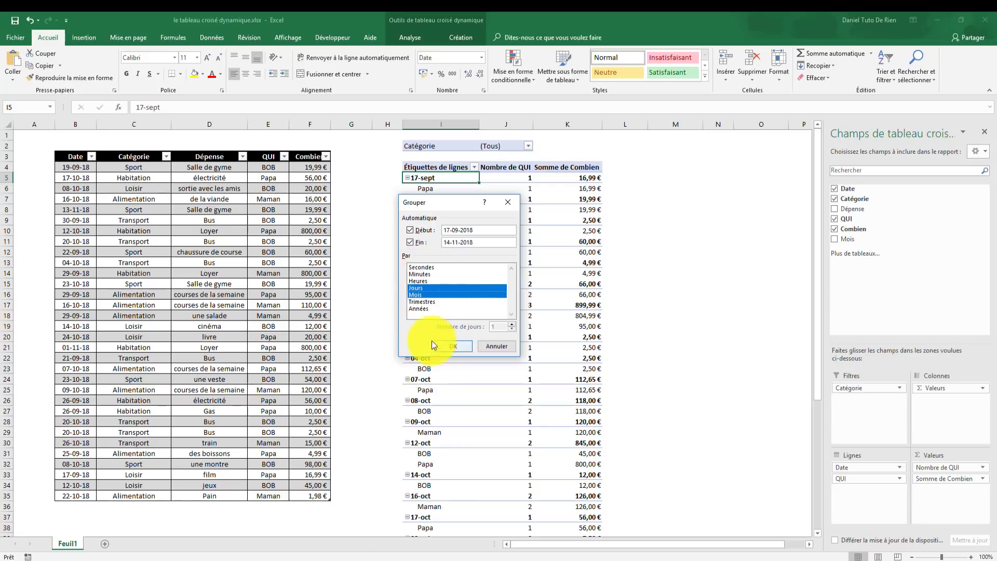
pyautogui.click(430, 301)
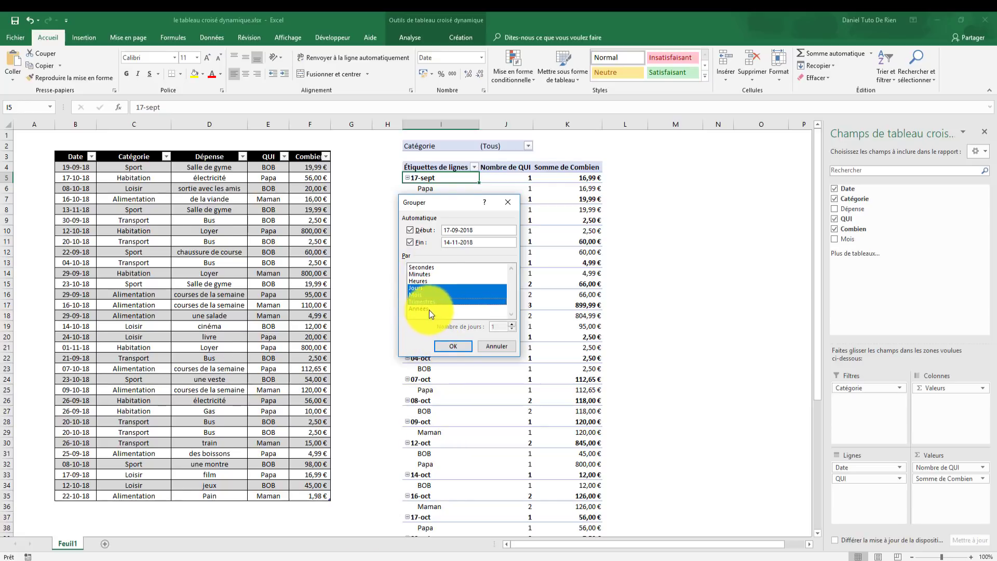
pyautogui.click(429, 309)
pyautogui.click(428, 309)
pyautogui.click(429, 301)
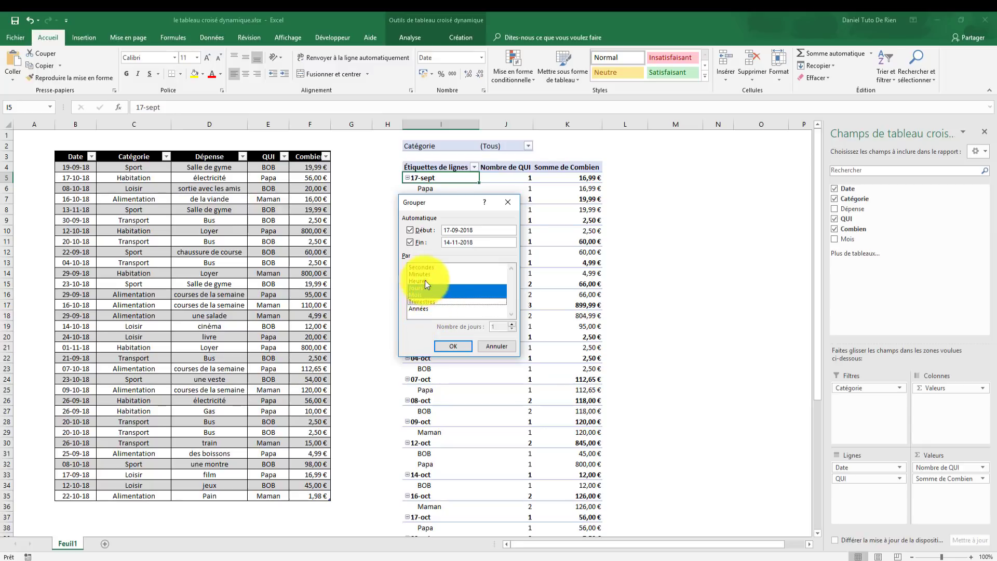
pyautogui.click(459, 344)
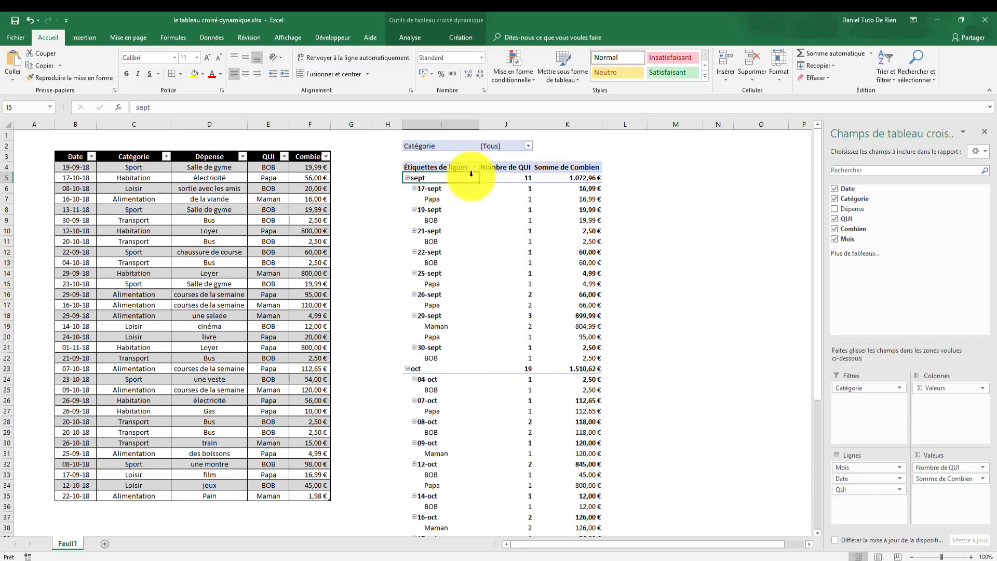
pyautogui.scroll(-4, 525, 377)
pyautogui.scroll(4, 518, 407)
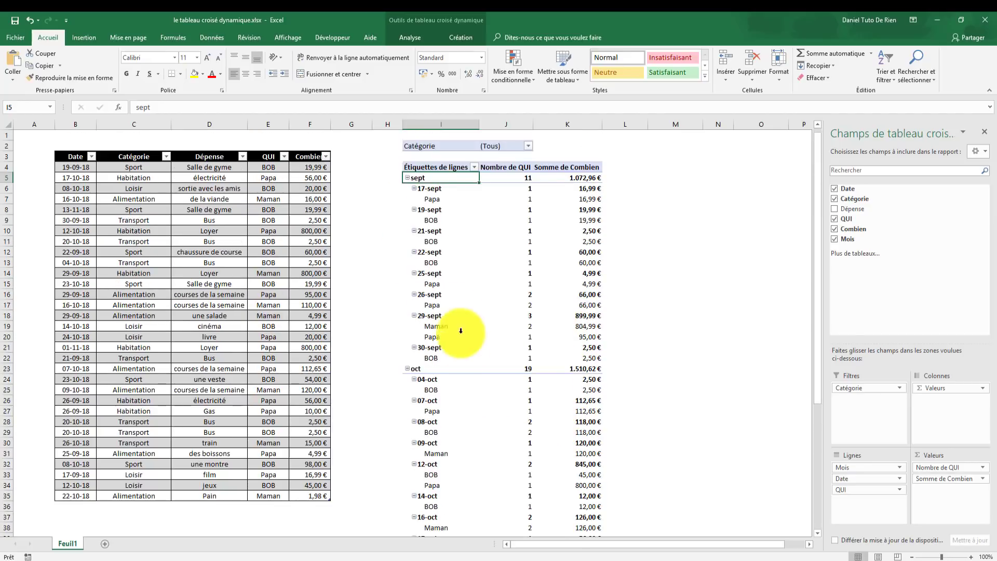
# Collapse all date entries and all month entries in the pivot table, and review the count and amount for each month
pyautogui.click(431, 241)
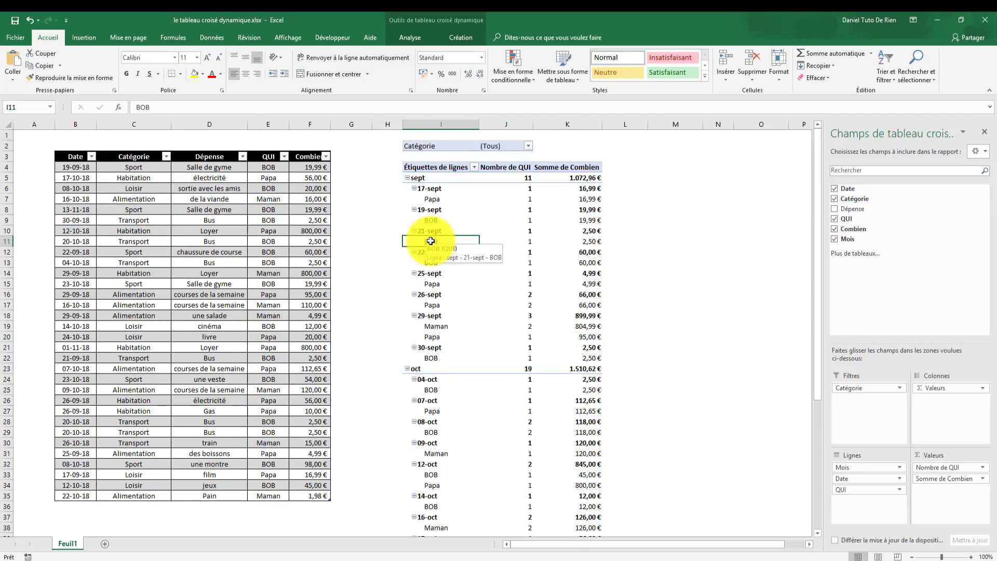
pyautogui.click(419, 37)
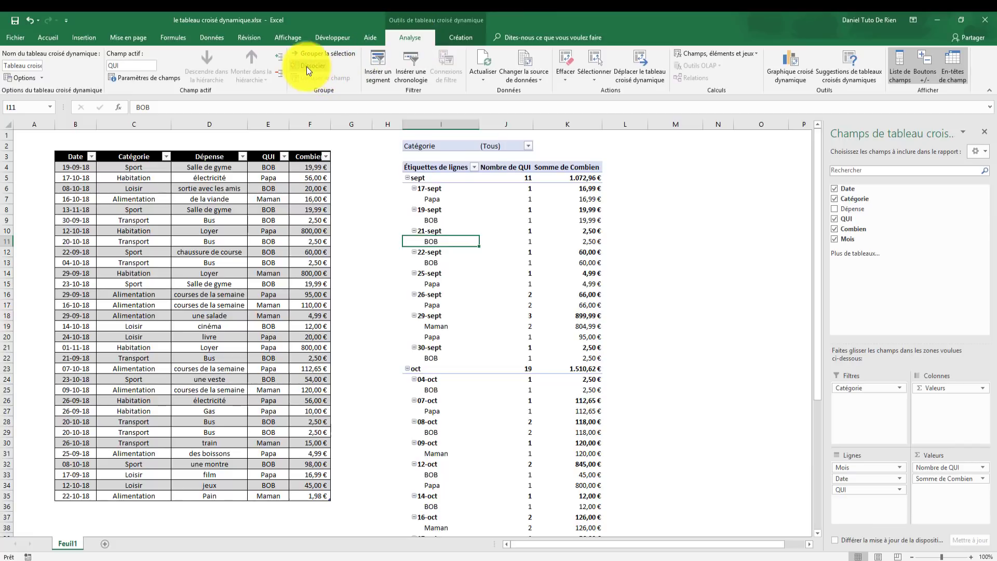
pyautogui.click(276, 73)
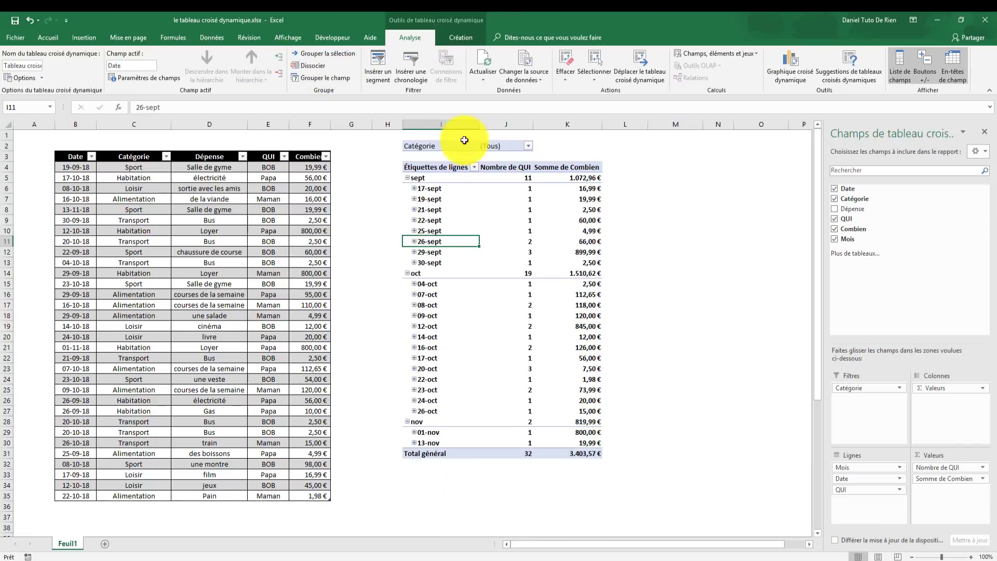
pyautogui.click(414, 179)
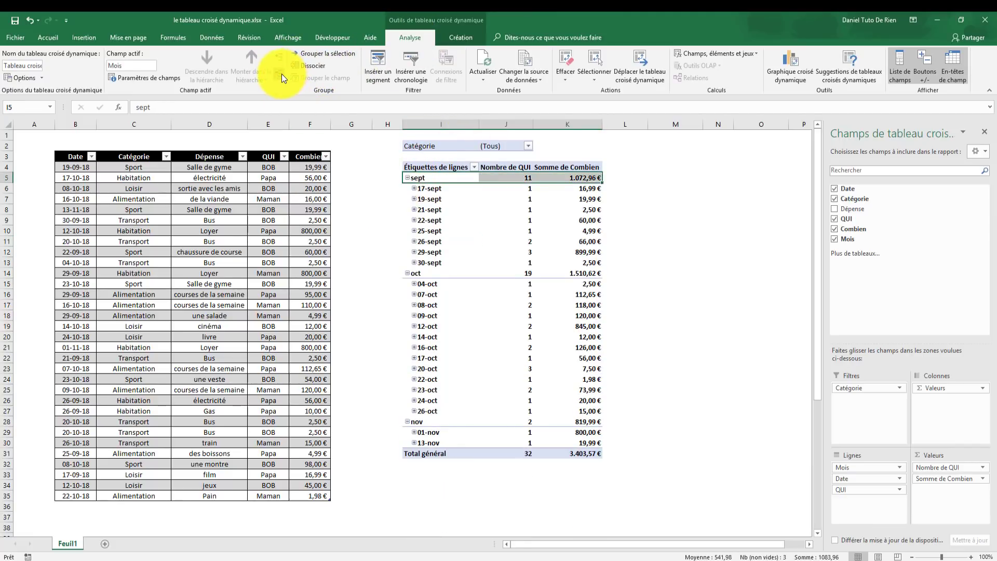
pyautogui.click(282, 74)
pyautogui.click(507, 230)
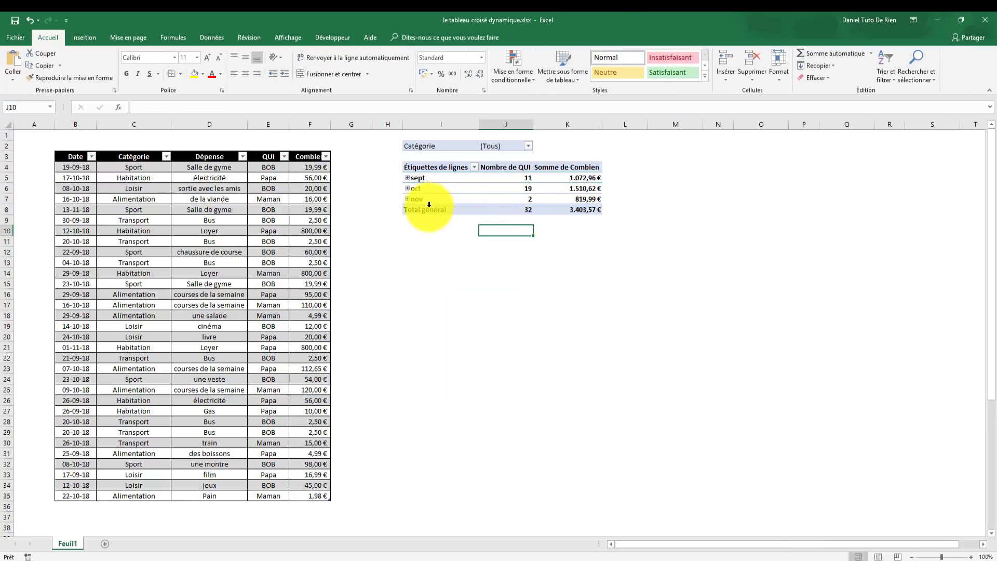
pyautogui.click(432, 172)
pyautogui.click(501, 178)
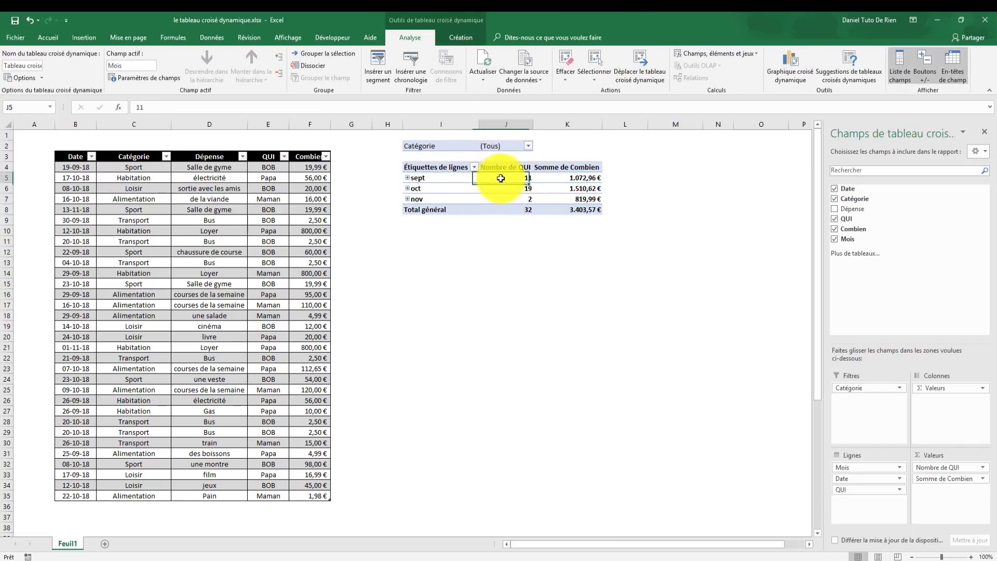
pyautogui.click(437, 189)
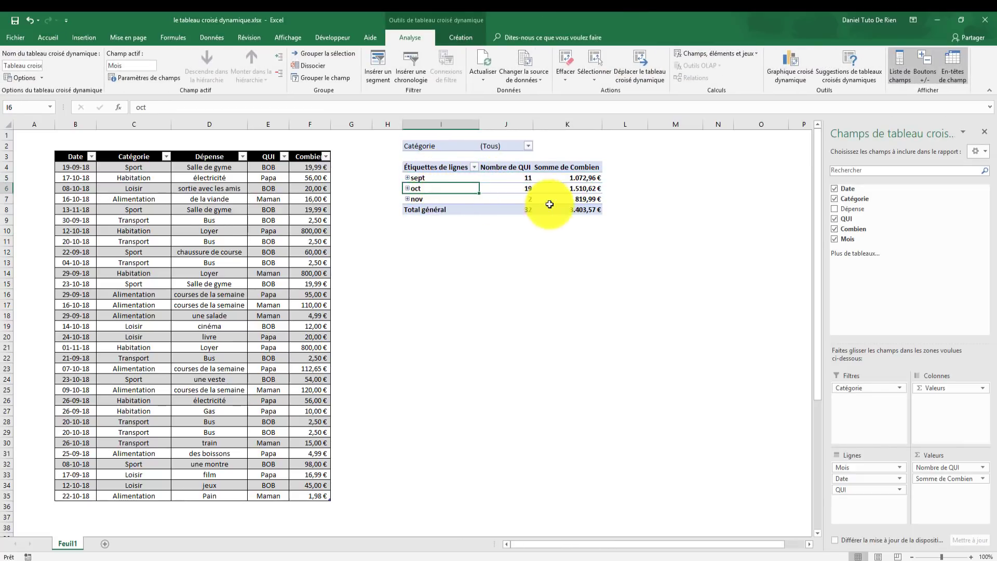
pyautogui.click(569, 199)
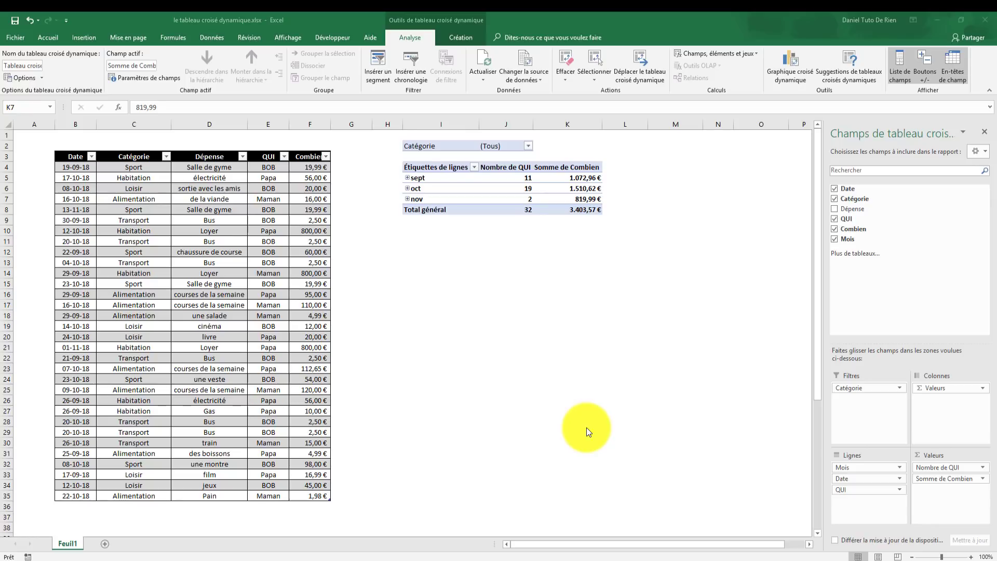
# Remove Date and QUI from the rows area, and place Catégorie from the filters and the Dépense field below Mois
pyautogui.moveTo(833, 481); pyautogui.dragTo(727, 480)
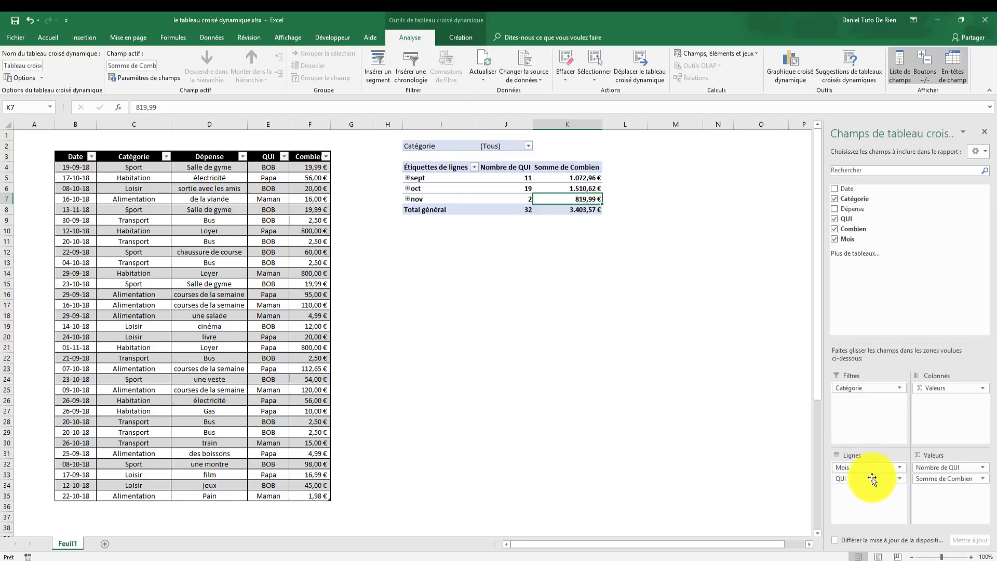
pyautogui.moveTo(873, 474); pyautogui.dragTo(683, 457)
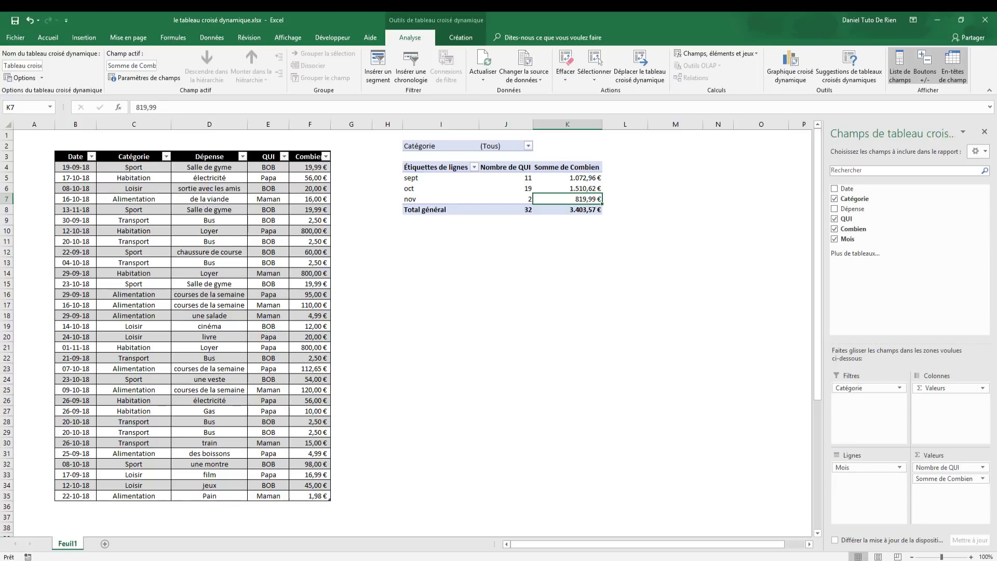
pyautogui.moveTo(855, 385); pyautogui.dragTo(862, 522)
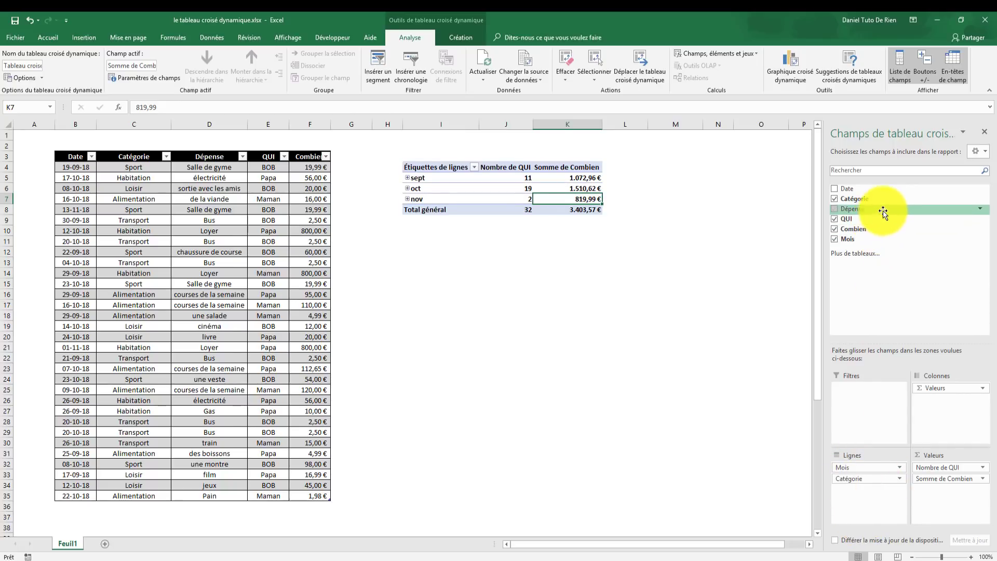
pyautogui.moveTo(886, 207); pyautogui.dragTo(879, 493)
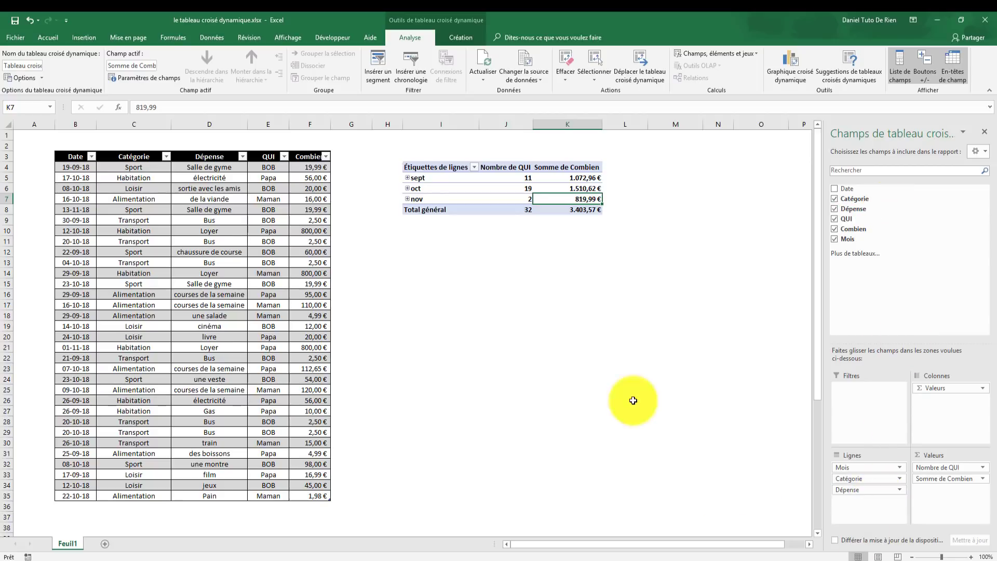
# Expand the sept group and compare the individual Alimentation expense amounts with the category's subtotal
pyautogui.click(407, 178)
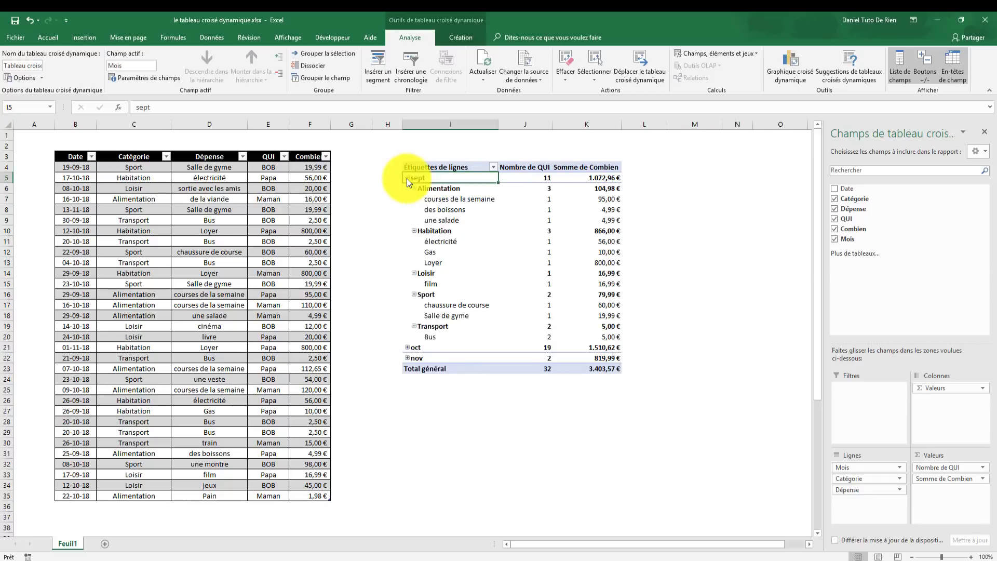
pyautogui.click(423, 241)
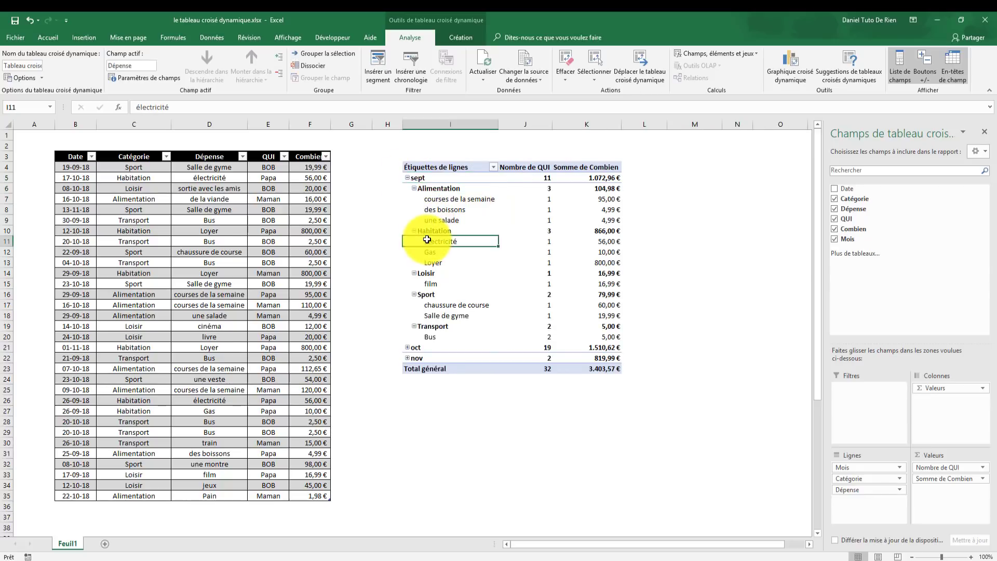
pyautogui.moveTo(445, 199); pyautogui.dragTo(451, 231)
pyautogui.moveTo(588, 202); pyautogui.dragTo(590, 229)
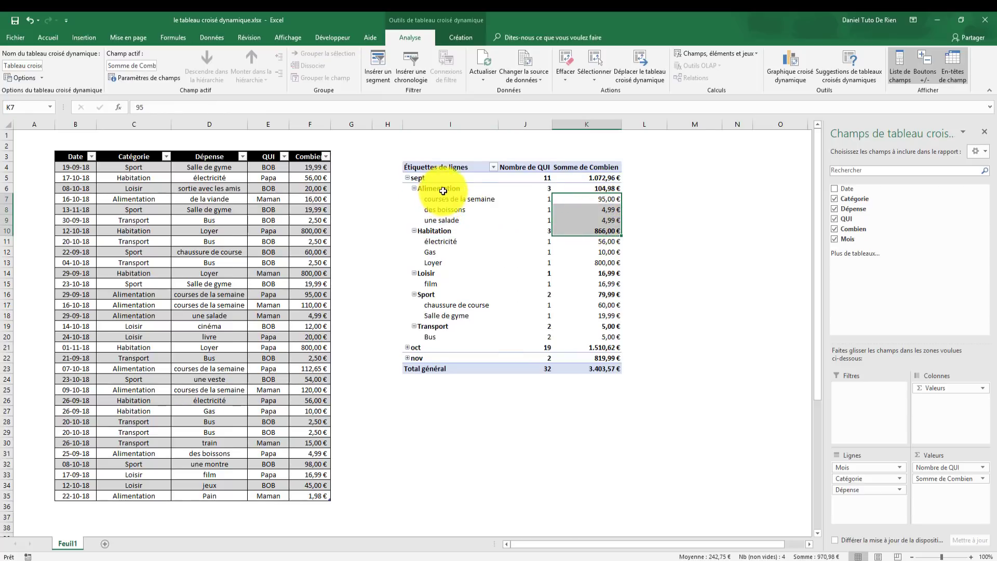
pyautogui.moveTo(442, 192); pyautogui.dragTo(611, 189)
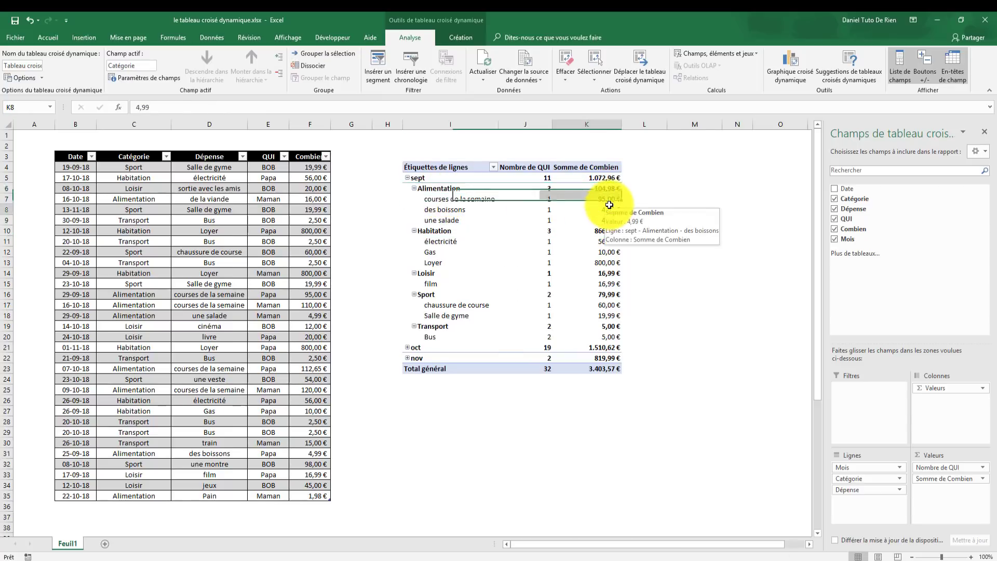
pyautogui.click(607, 199)
pyautogui.moveTo(607, 197); pyautogui.dragTo(616, 220)
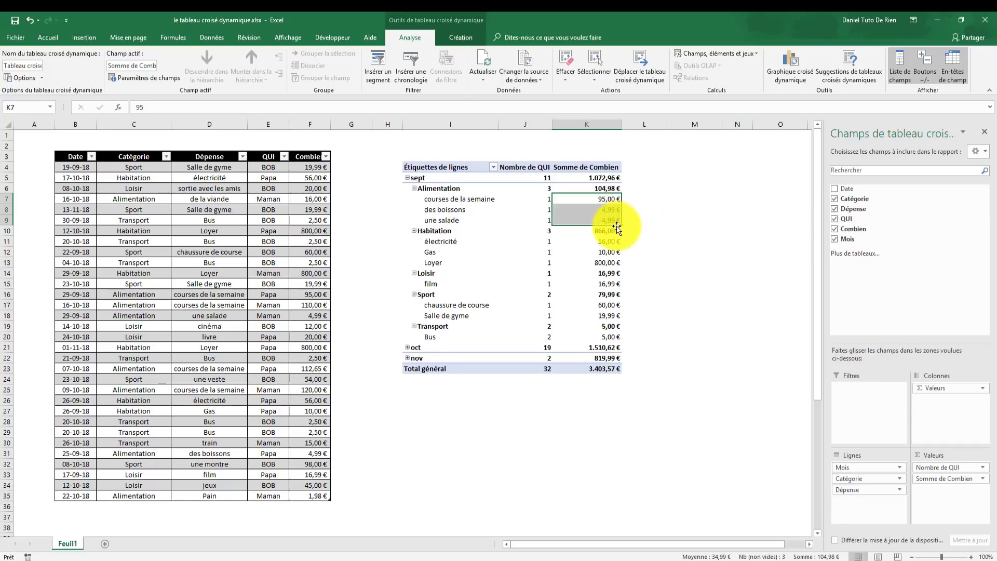
pyautogui.click(612, 209)
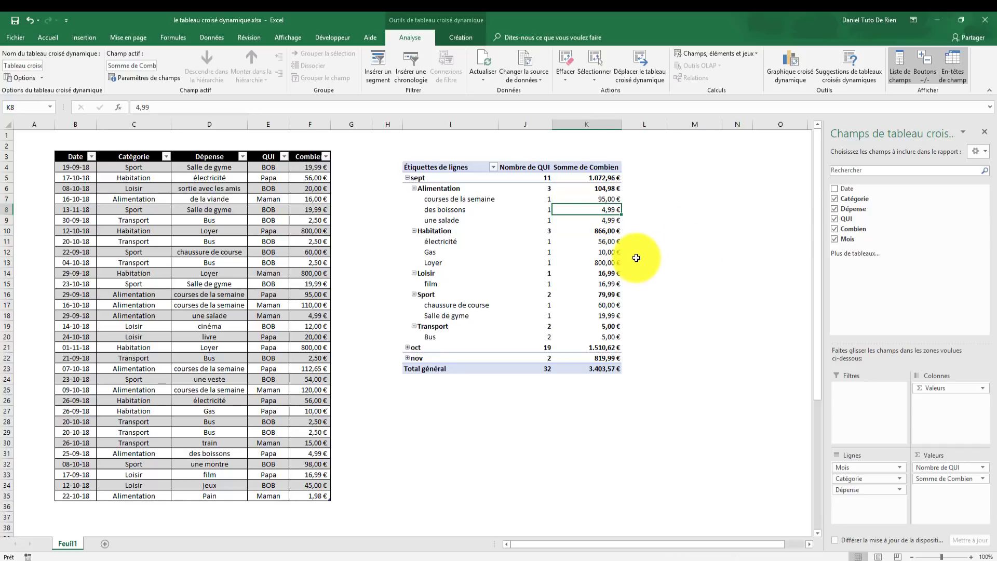
pyautogui.click(591, 219)
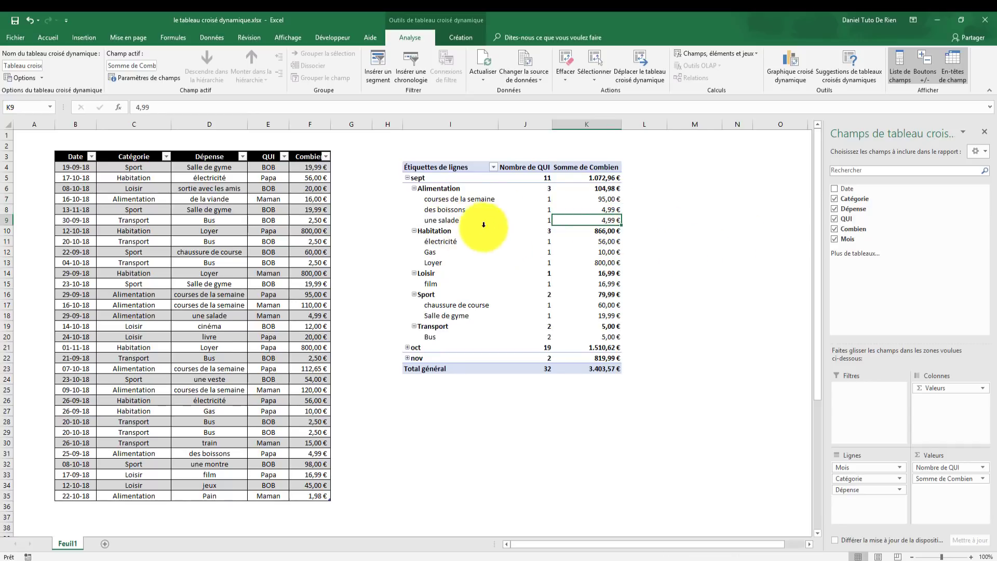
# Expand the oct group, review its expenses by category, and select the nov row
pyautogui.click(407, 348)
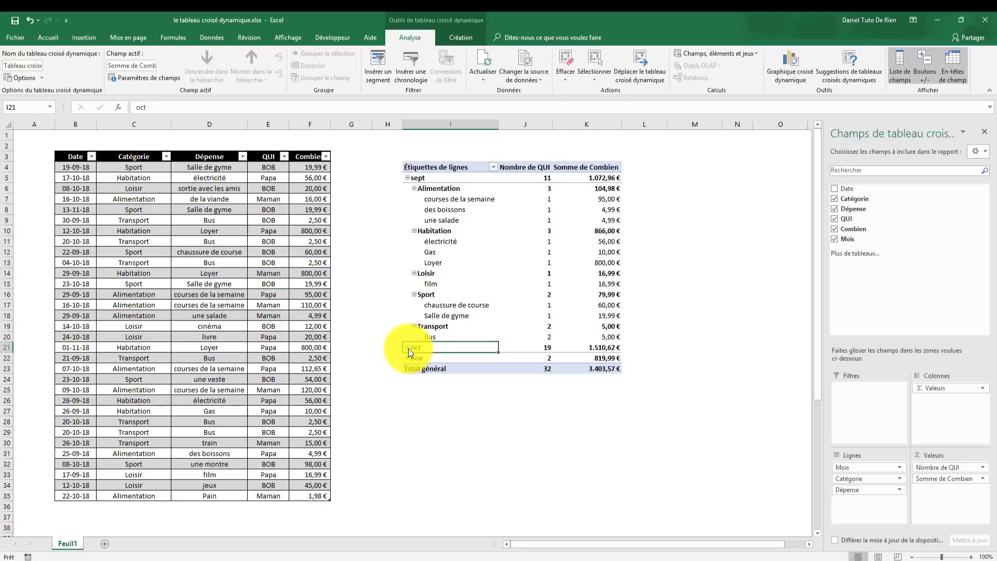
pyautogui.scroll(-3, 408, 393)
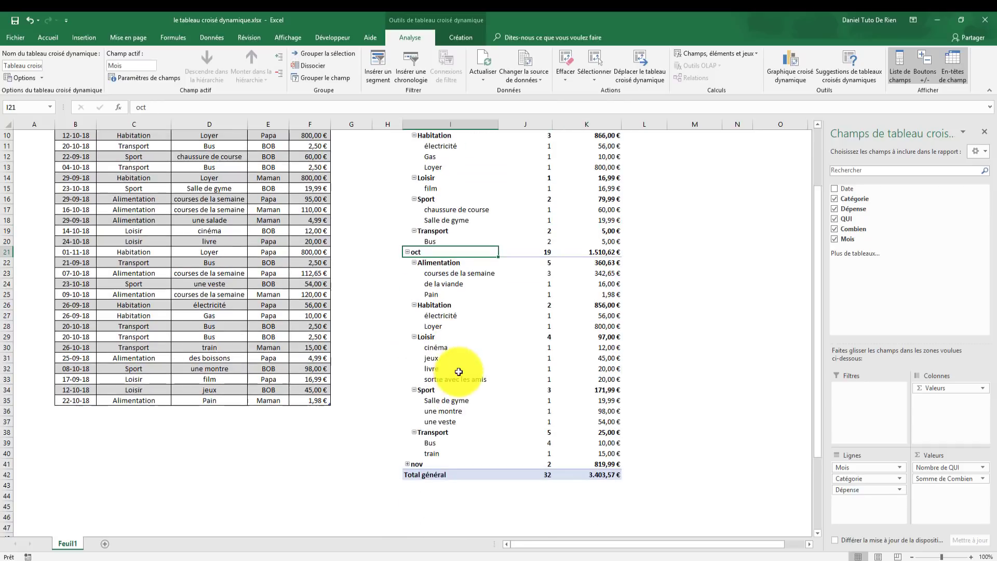
pyautogui.click(403, 466)
pyautogui.scroll(-2, 738, 363)
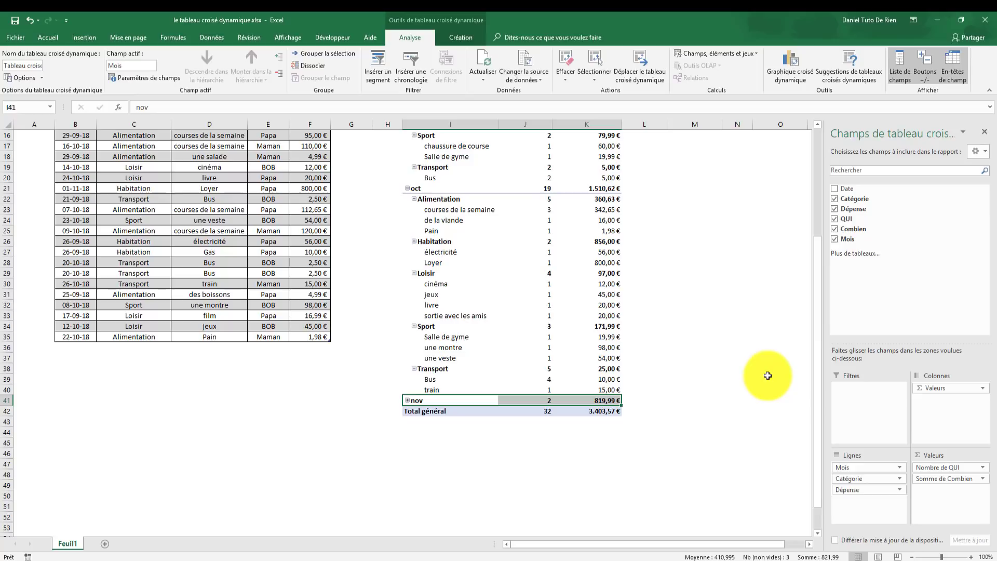
pyautogui.scroll(5, 767, 375)
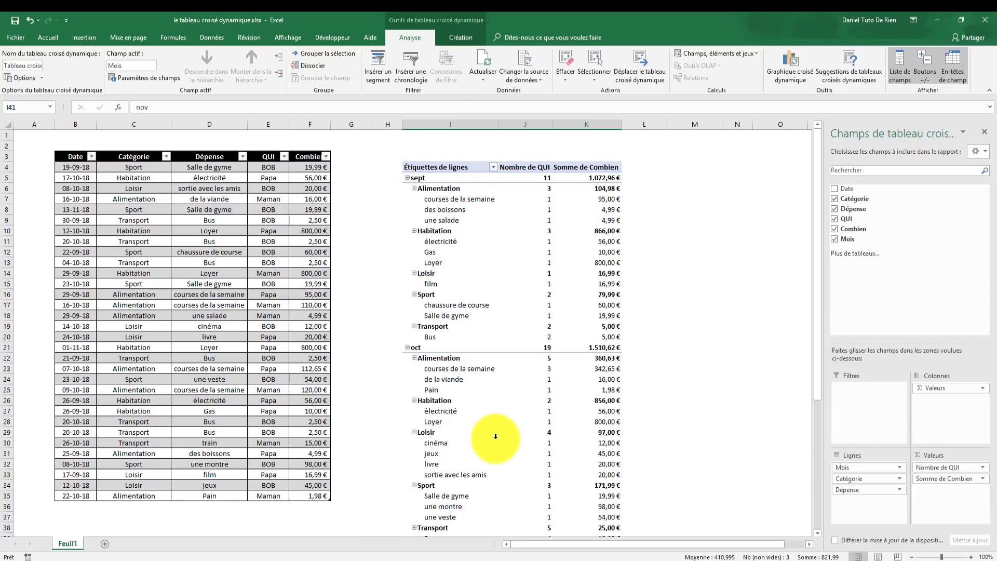
# Add the Date field between Catégorie and Dépense in the rows area, and expand 25-sept and 29-sept under Alimentation
pyautogui.moveTo(849, 188); pyautogui.dragTo(889, 487)
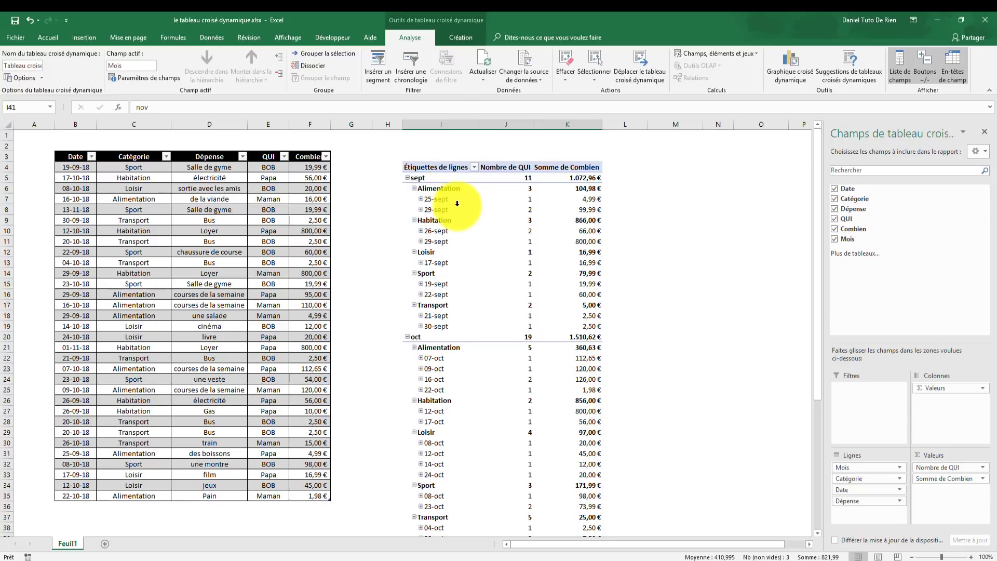
pyautogui.click(421, 199)
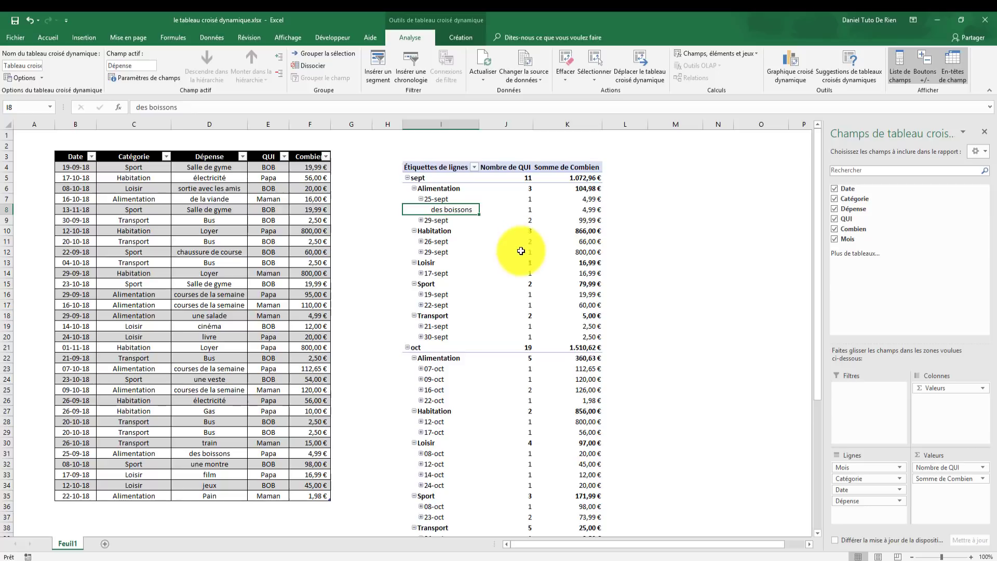
pyautogui.click(420, 220)
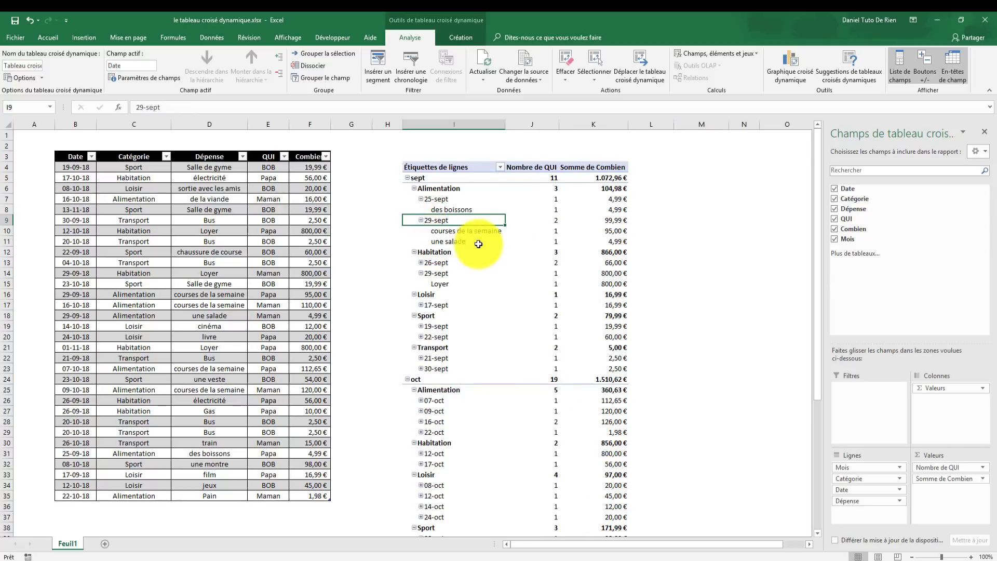
pyautogui.moveTo(581, 260)
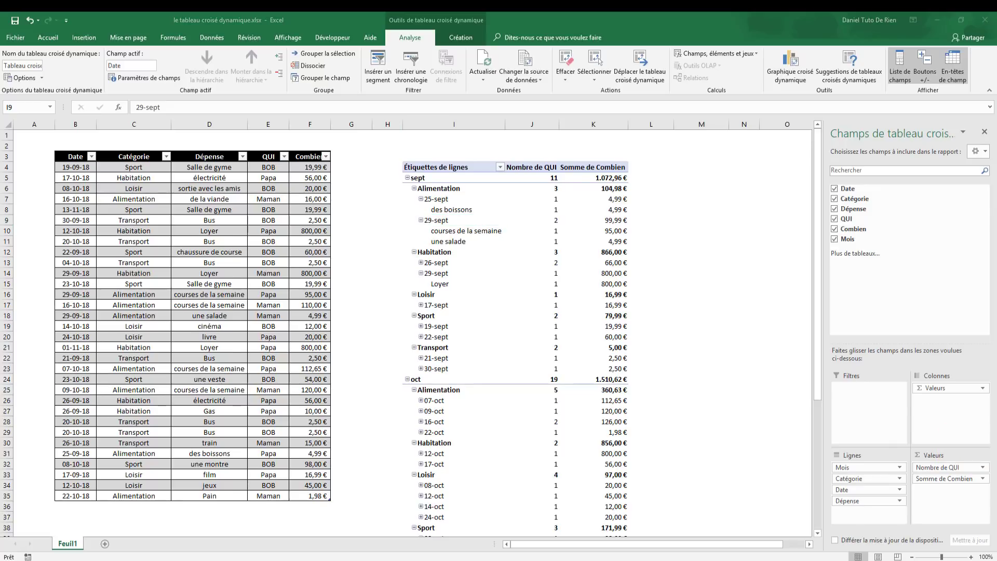
# Move the QUI field to the columns area, and place Combien in the values area as a sum
pyautogui.scroll(-5, 511, 194)
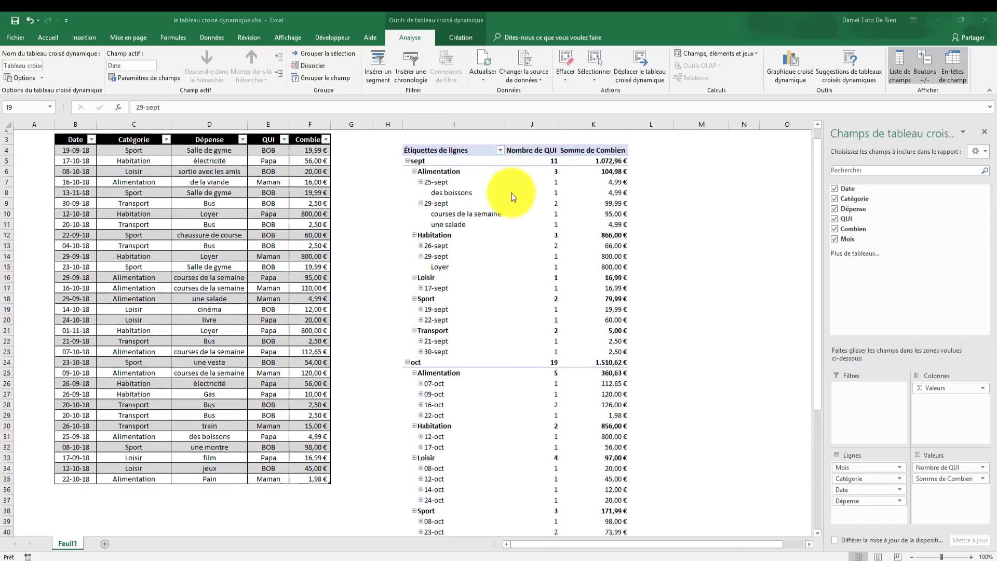
pyautogui.scroll(5, 512, 498)
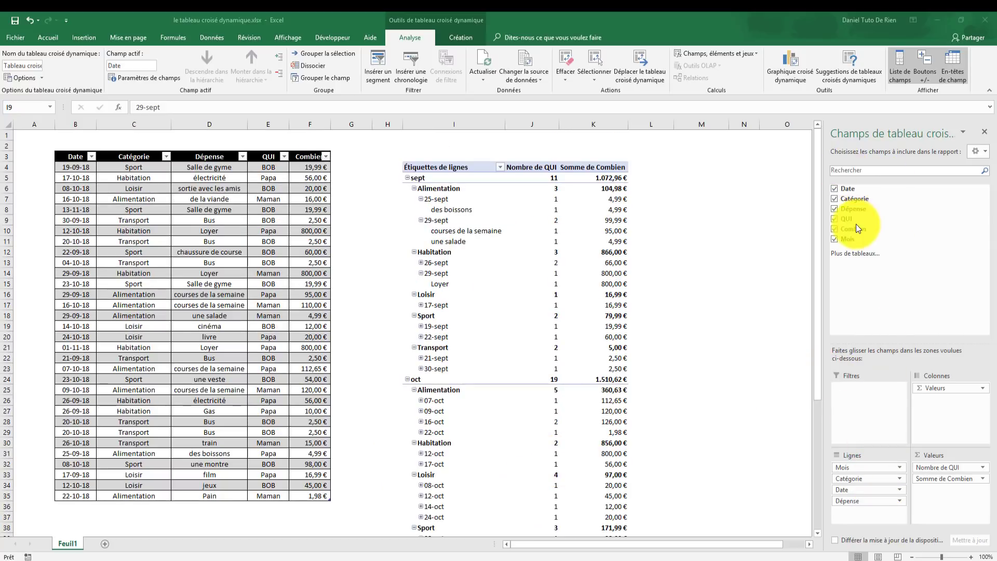
pyautogui.moveTo(848, 219); pyautogui.dragTo(554, 437)
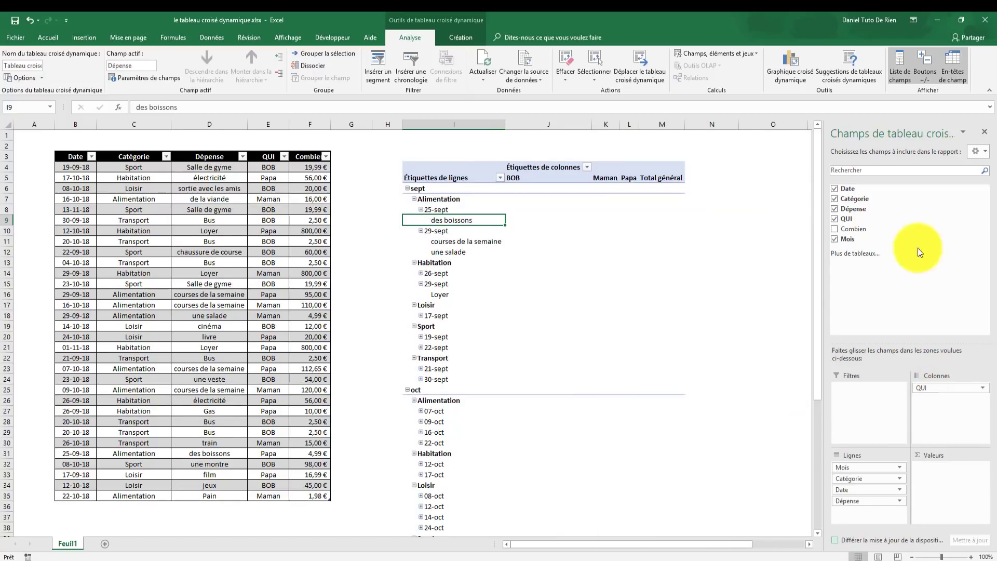
pyautogui.moveTo(858, 230); pyautogui.dragTo(956, 467)
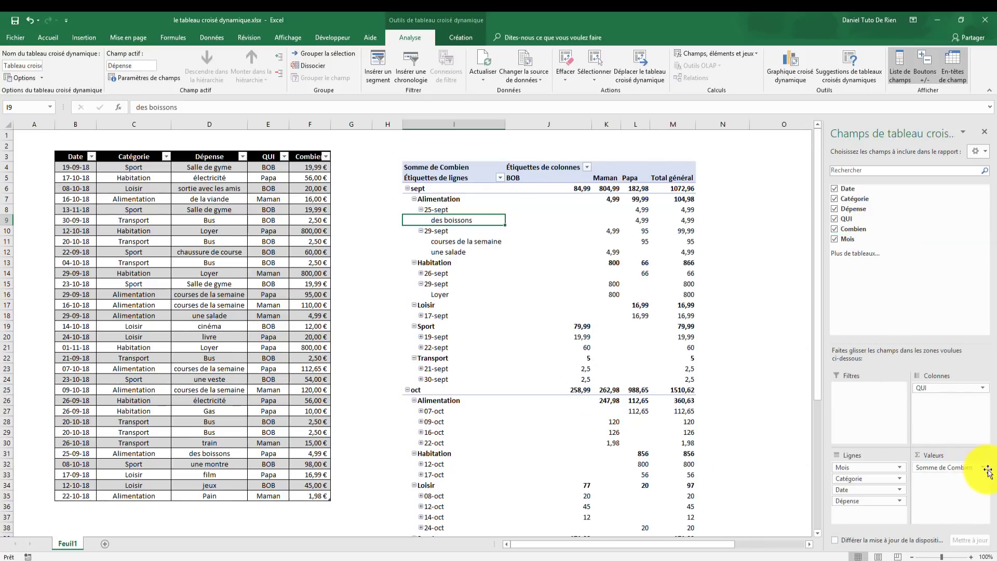
# Set the number format of the Somme de Combien value field to Monétaire
pyautogui.click(969, 467)
pyautogui.click(965, 459)
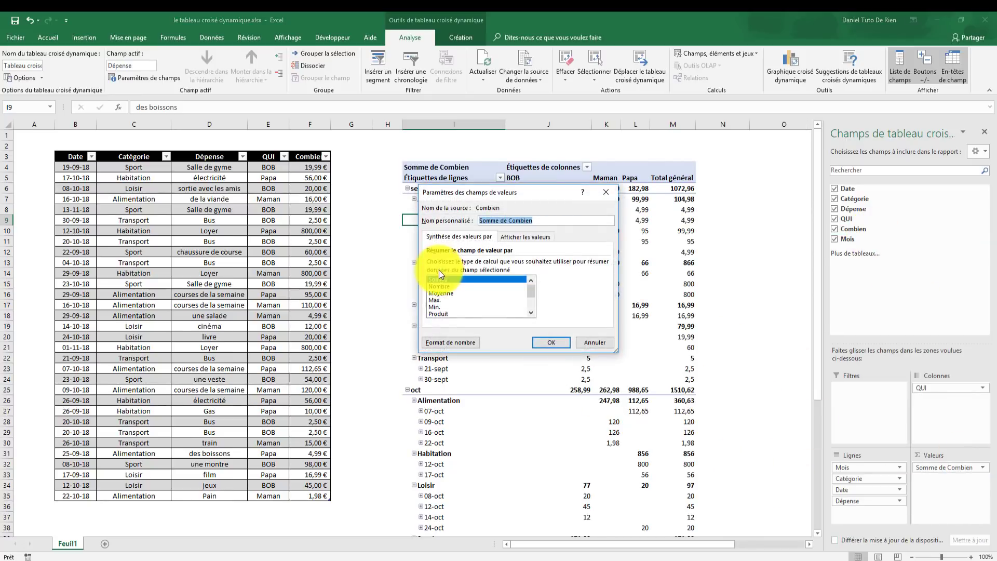
pyautogui.click(461, 338)
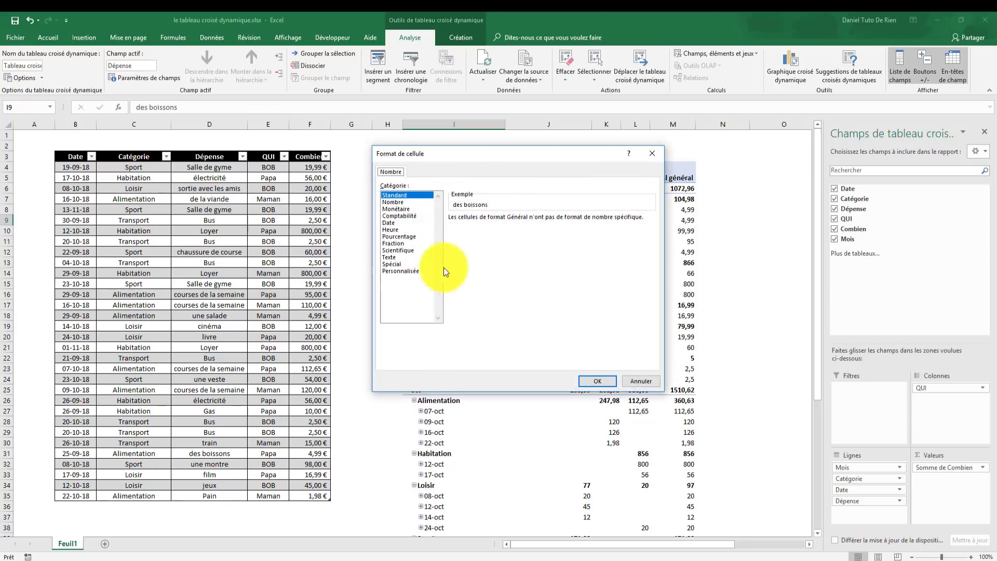
pyautogui.click(400, 208)
pyautogui.click(598, 382)
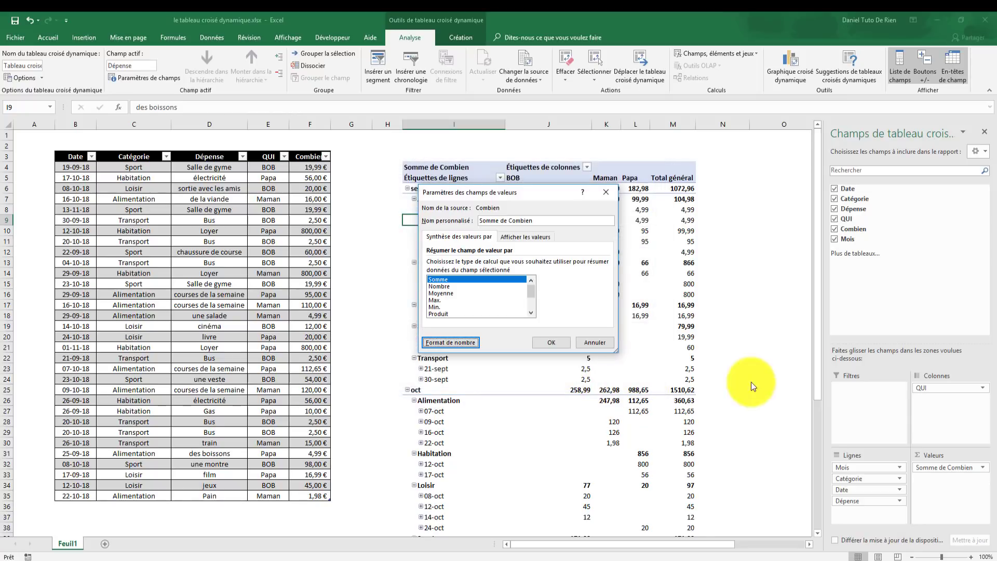
pyautogui.click(551, 342)
pyautogui.click(696, 358)
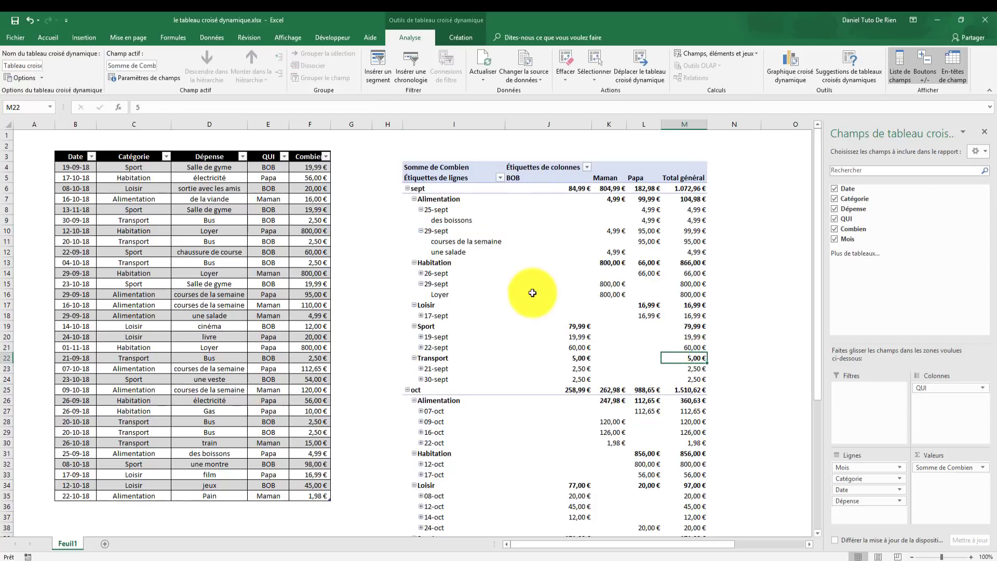
# Collapse the whole Mois field so that only the month rows remain in the pivot table
pyautogui.click(541, 187)
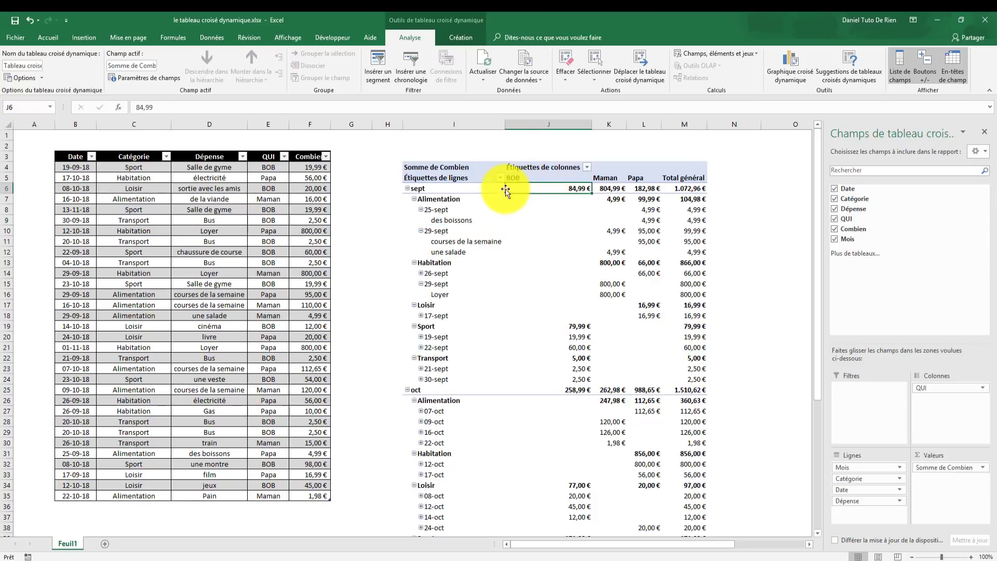
pyautogui.click(408, 190)
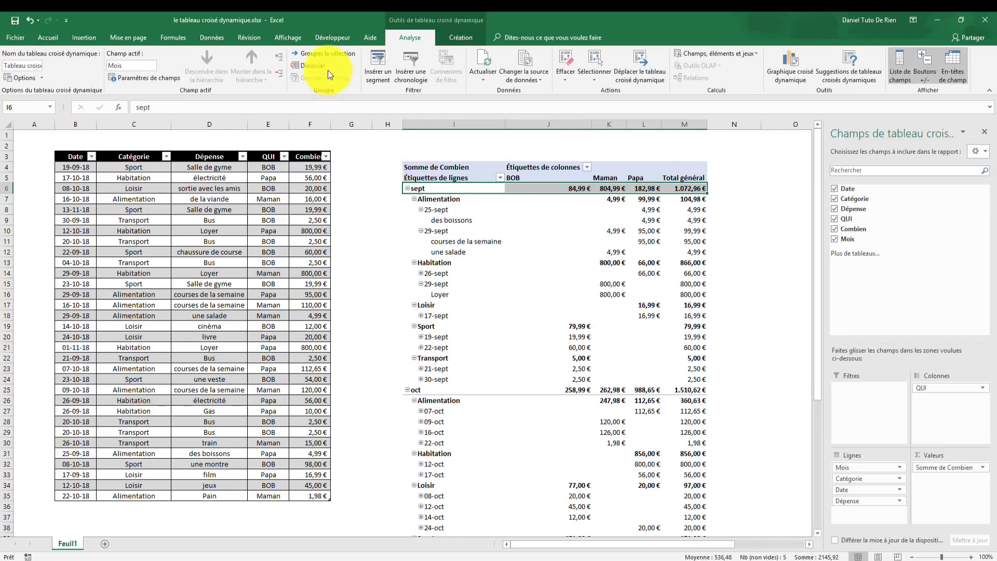
pyautogui.click(281, 76)
pyautogui.click(610, 271)
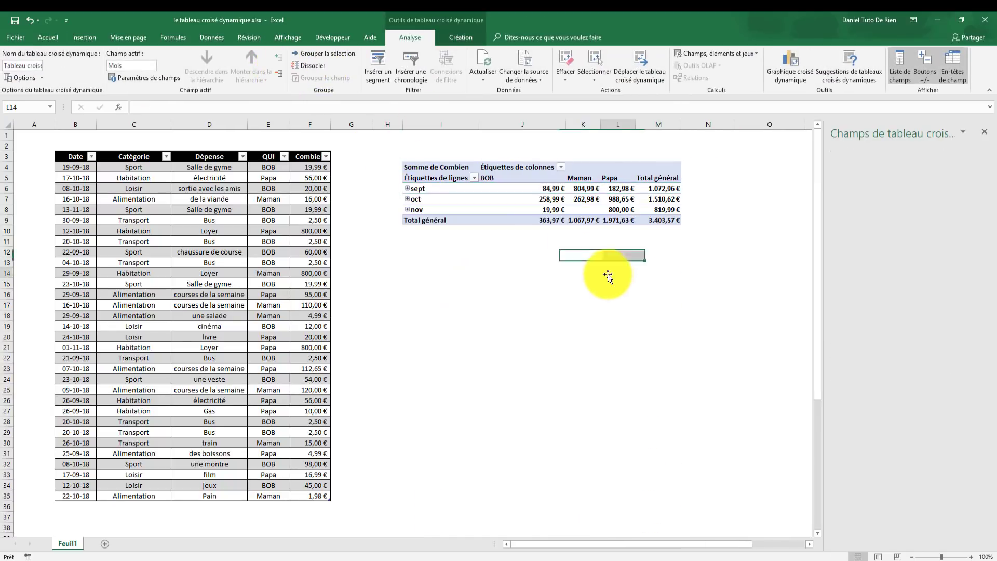
# Compare each person's spending for sept, oct and nov, and check the combined sept amounts against the month's total
pyautogui.click(521, 191)
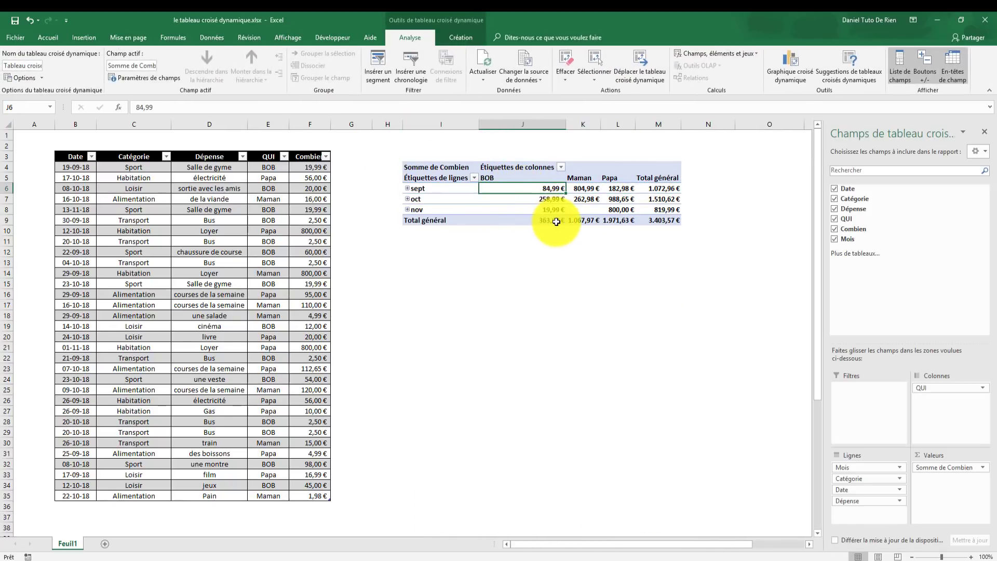
pyautogui.click(570, 187)
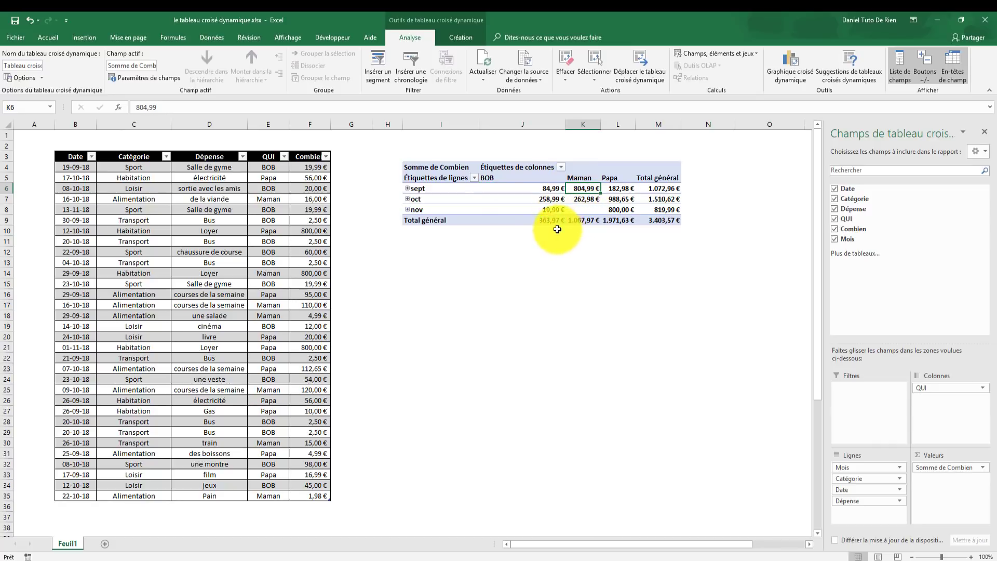
pyautogui.click(623, 188)
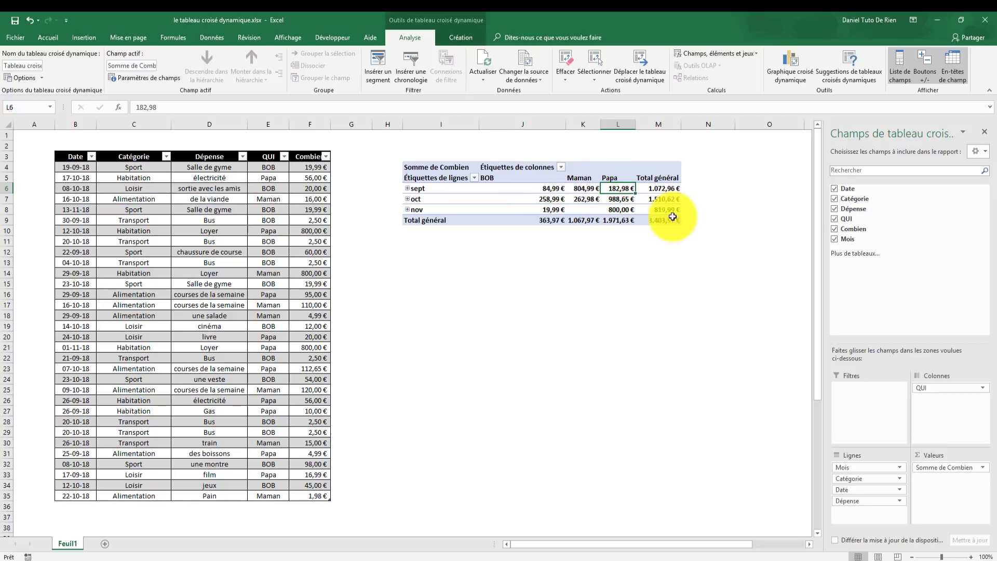
pyautogui.click(548, 186)
pyautogui.moveTo(549, 185); pyautogui.dragTo(620, 191)
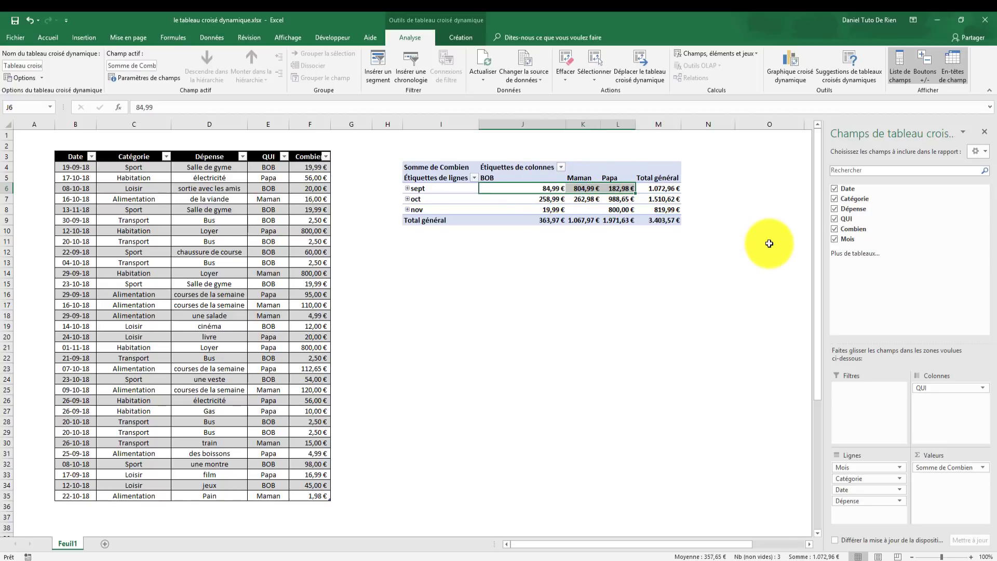
pyautogui.click(542, 200)
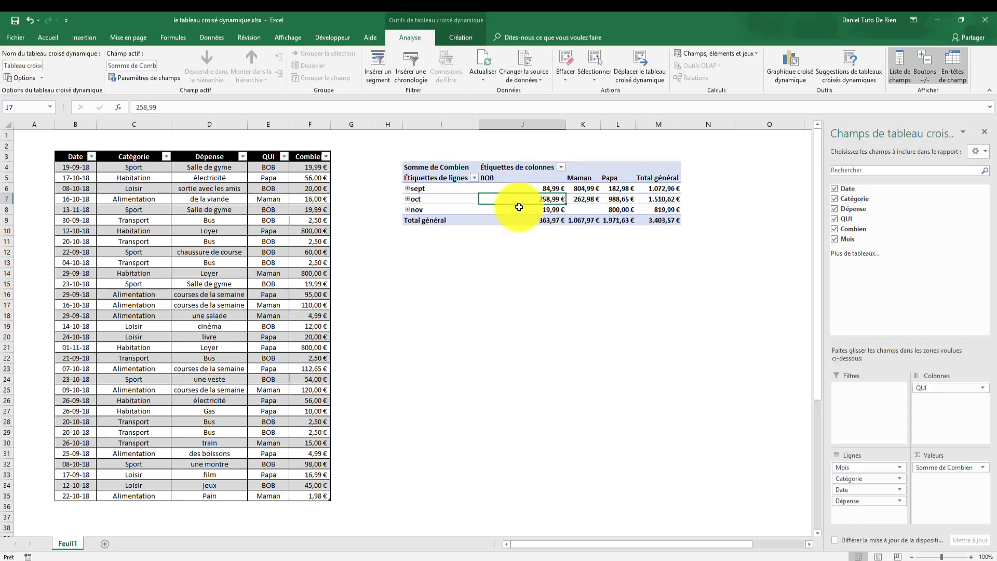
pyautogui.click(547, 211)
pyautogui.click(582, 210)
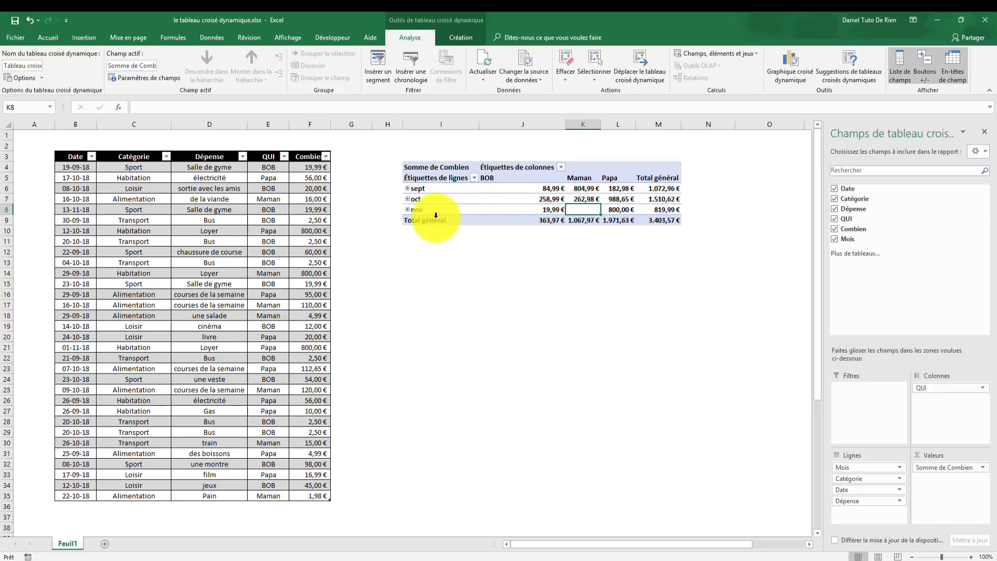
# Expand the sept group, toggle the 25-sept details under Alimentation, and examine the des boissons expense and its total
pyautogui.click(407, 188)
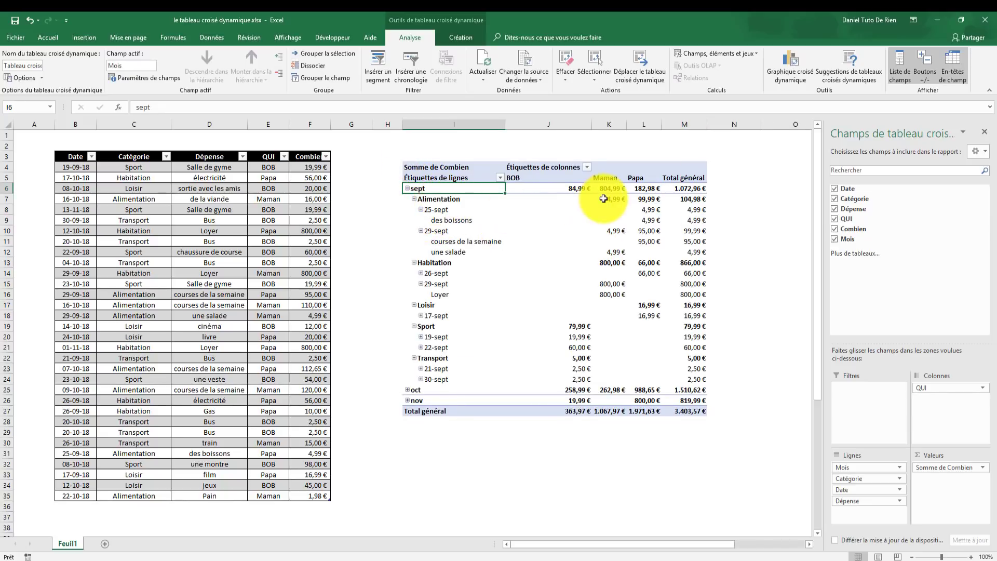
pyautogui.click(420, 209)
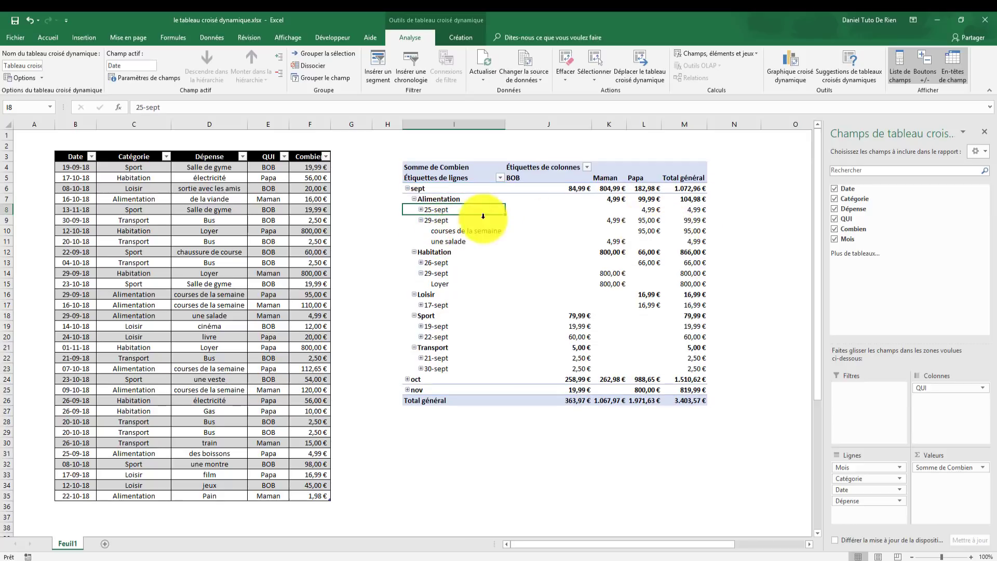
pyautogui.click(420, 210)
pyautogui.click(460, 219)
pyautogui.click(671, 220)
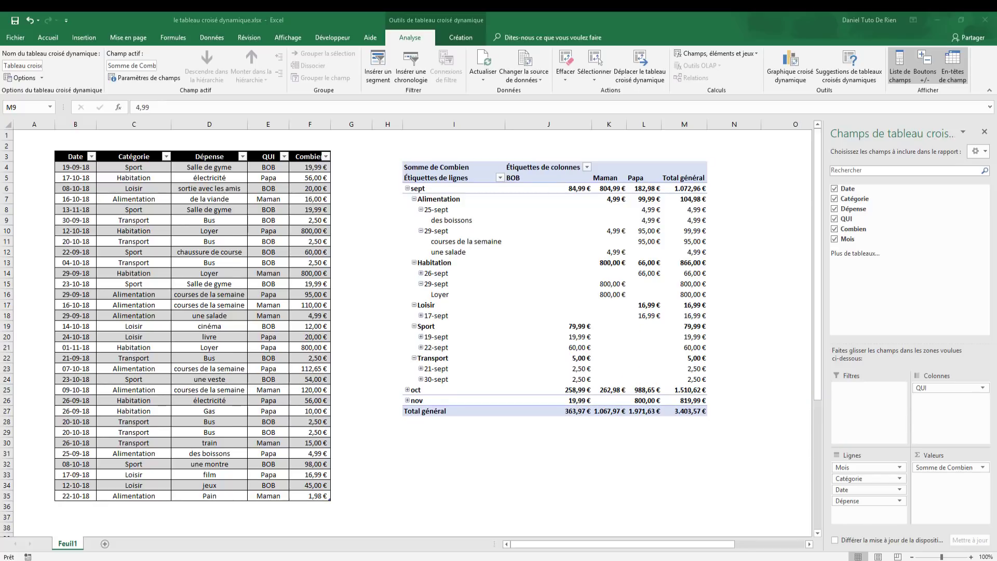
# Swap the two fields so QUI heads the rows area and Mois is in the columns area, and collapse all QUI groups
pyautogui.click(934, 389)
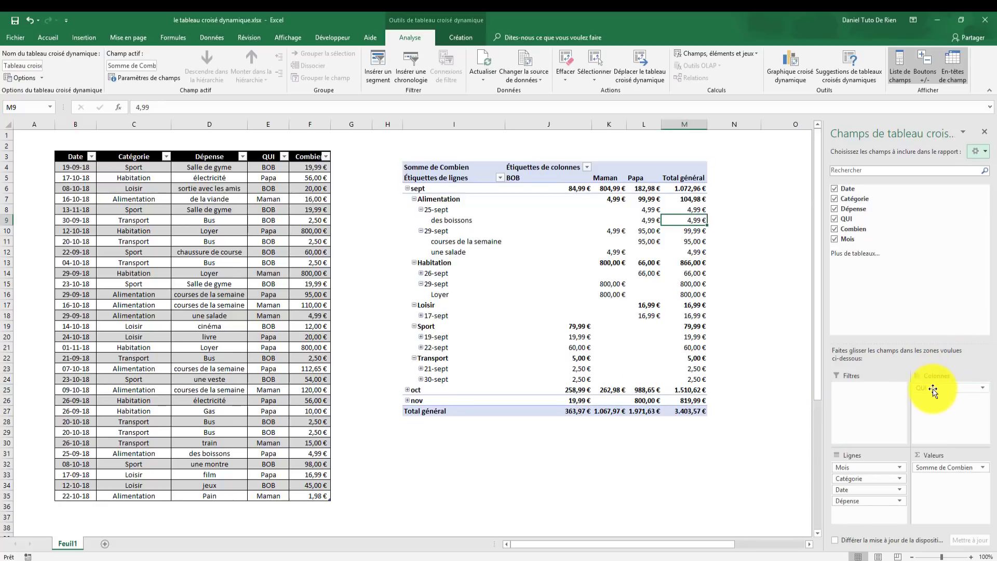
pyautogui.moveTo(933, 390)
pyautogui.mouseDown()
pyautogui.moveTo(907, 436)
pyautogui.moveTo(846, 479)
pyautogui.moveTo(942, 396)
pyautogui.mouseUp()
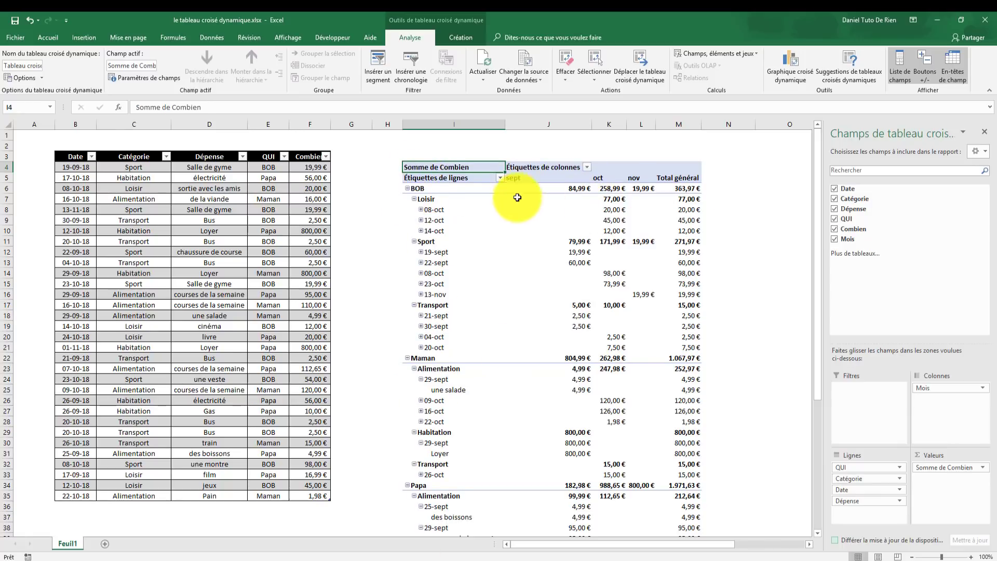
pyautogui.click(420, 189)
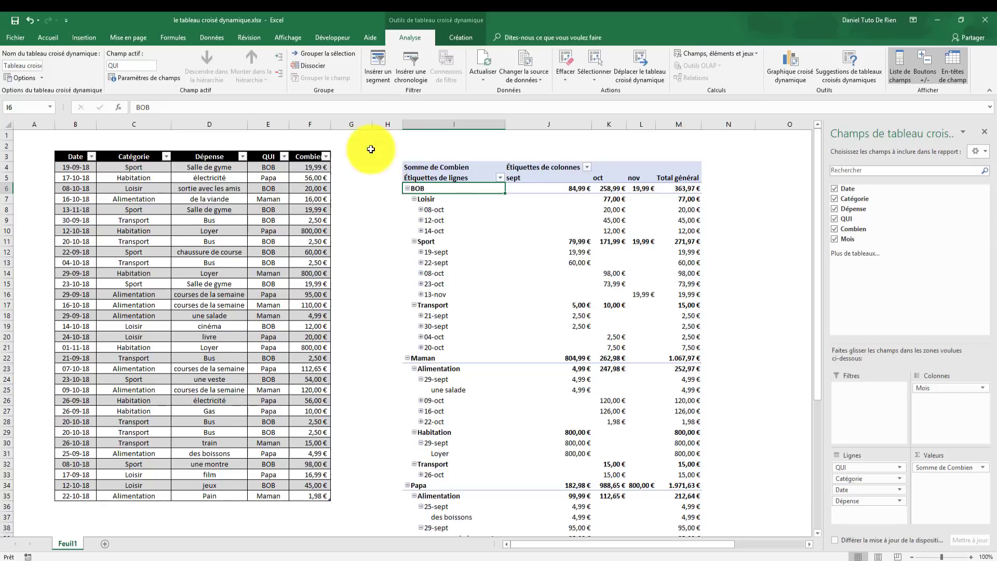
pyautogui.click(282, 71)
pyautogui.click(440, 262)
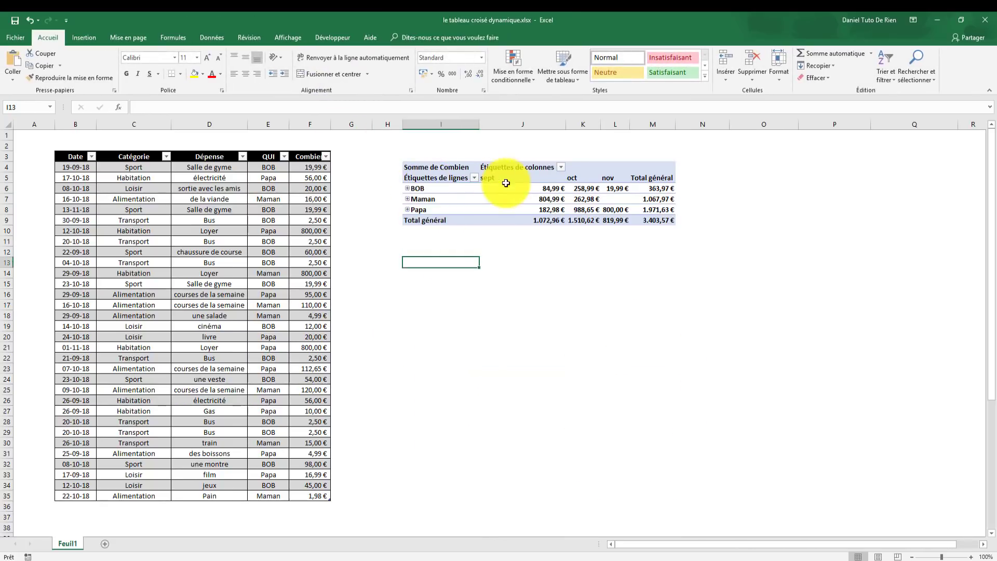
# Review the first person's amounts for sept, oct and nov, and expand Maman to examine the une salade expense
pyautogui.click(499, 188)
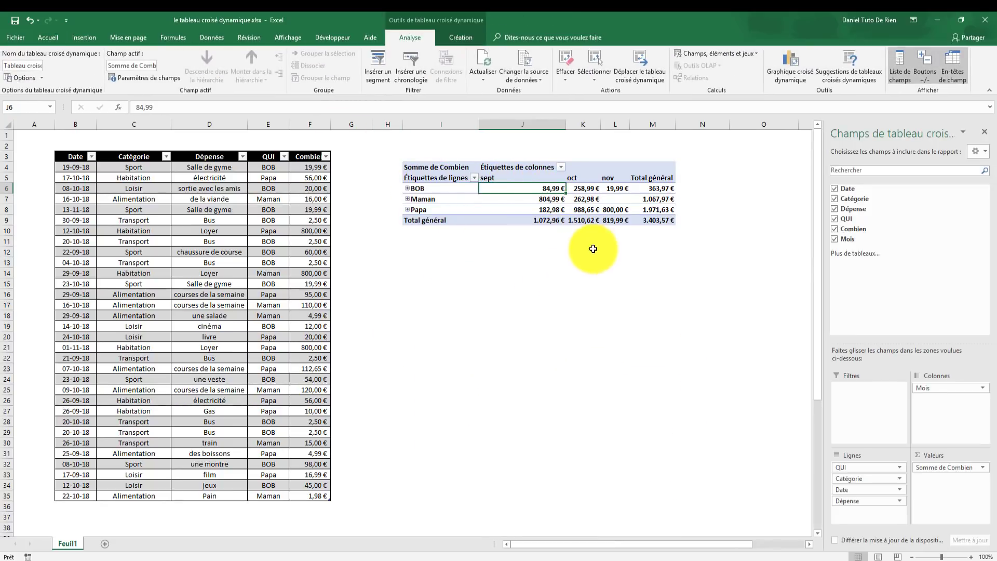
pyautogui.click(576, 190)
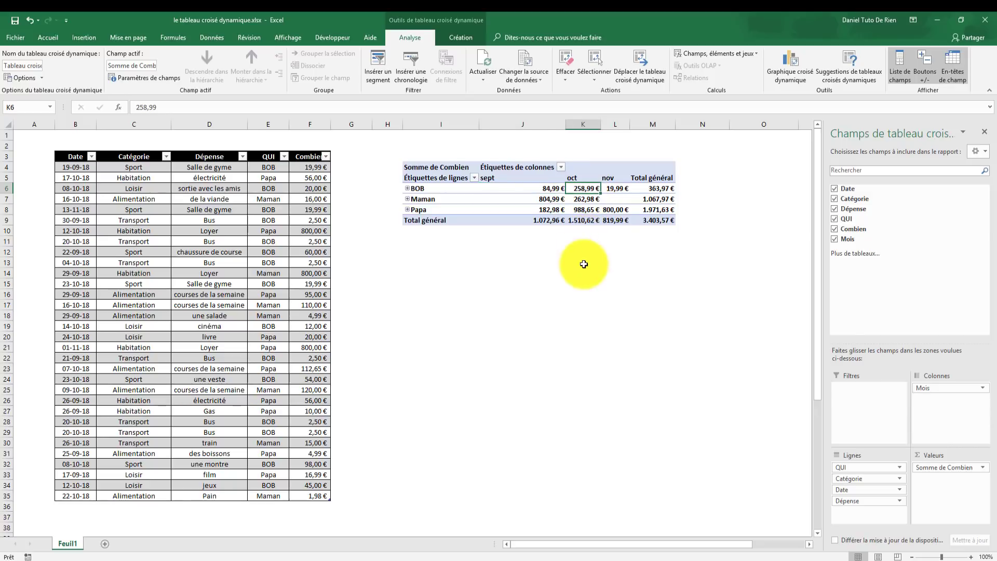
pyautogui.click(614, 187)
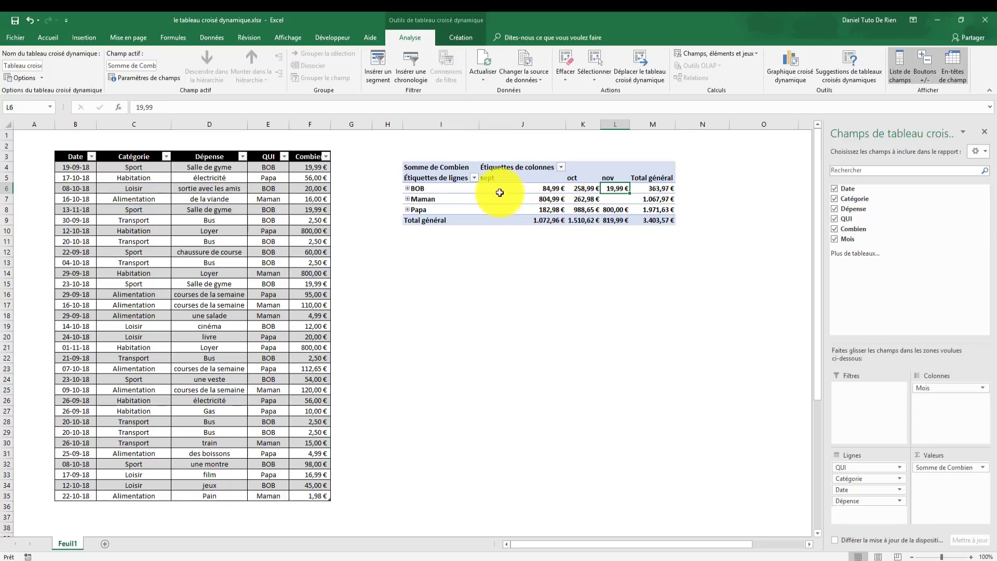
pyautogui.click(407, 199)
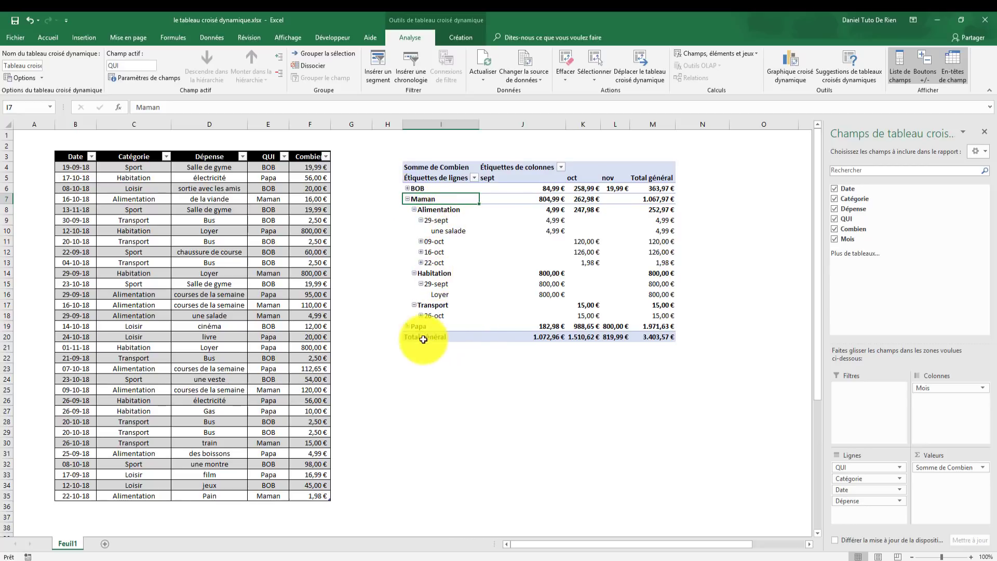
pyautogui.click(452, 231)
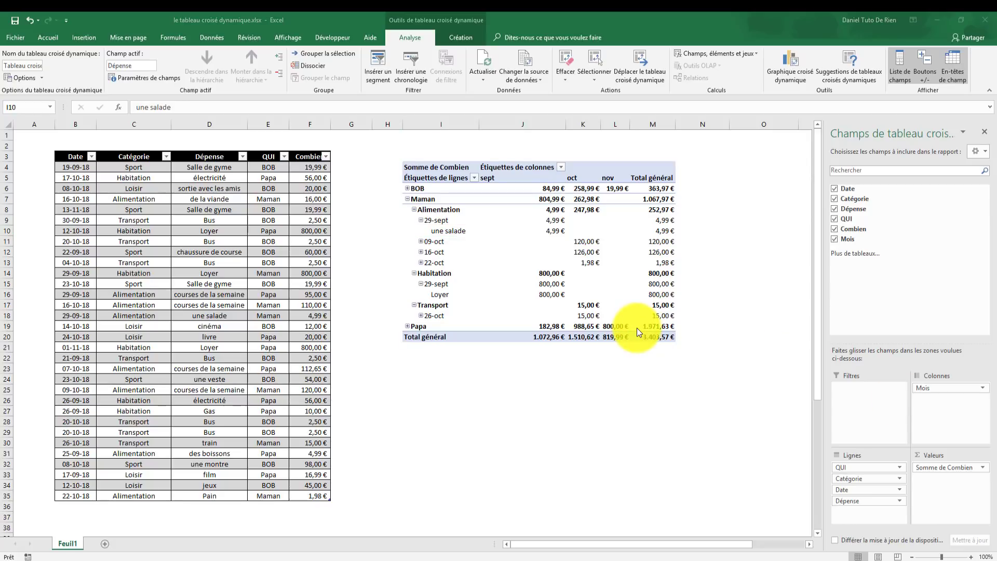
# Move the QUI field from the rows area to the columns area, below Mois
pyautogui.click(864, 470)
pyautogui.moveTo(861, 467); pyautogui.dragTo(940, 404)
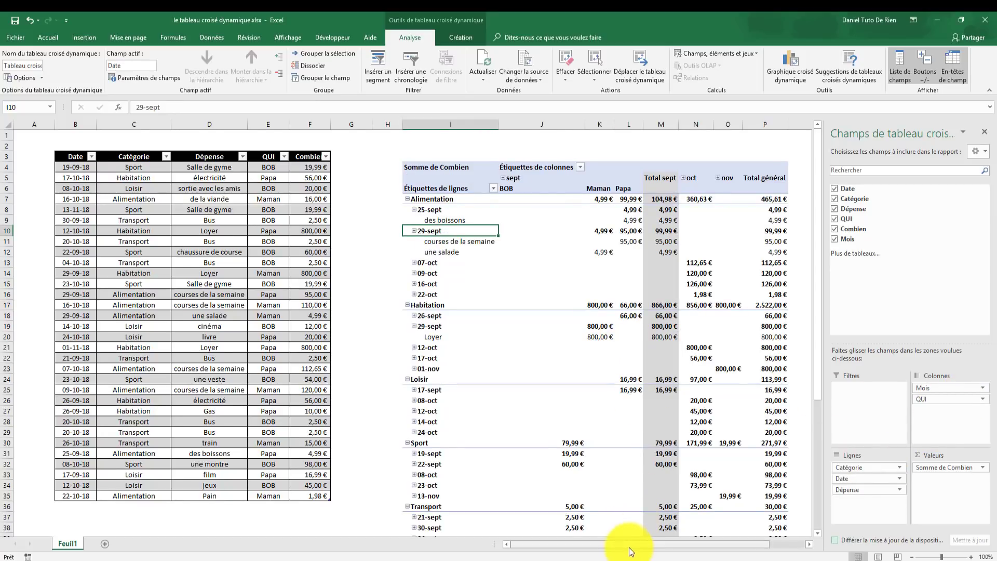
# Expand the oct and nov column groups to split their amounts by person, and select the monthly subtotal columns
pyautogui.moveTo(629, 548); pyautogui.dragTo(794, 555)
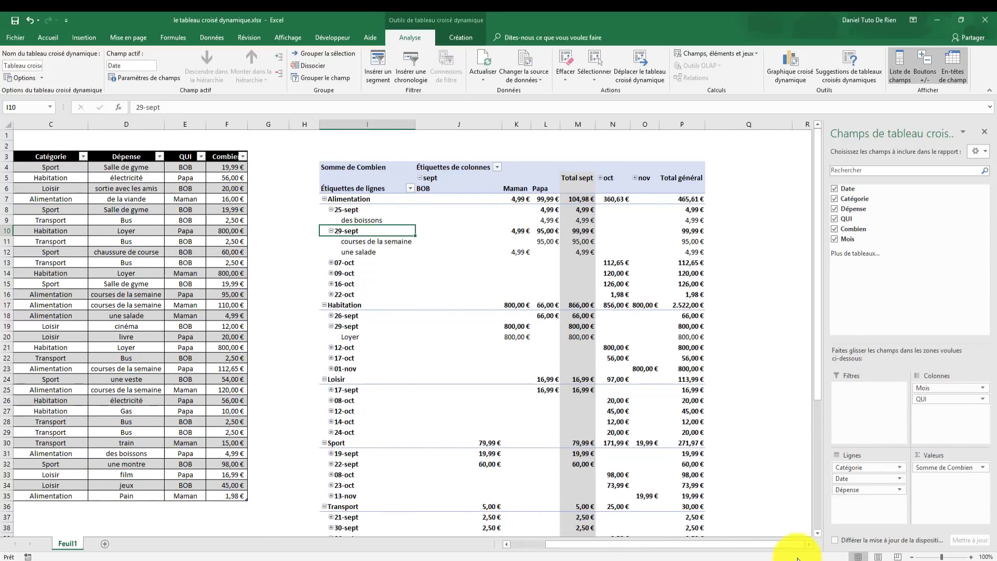
pyautogui.click(622, 210)
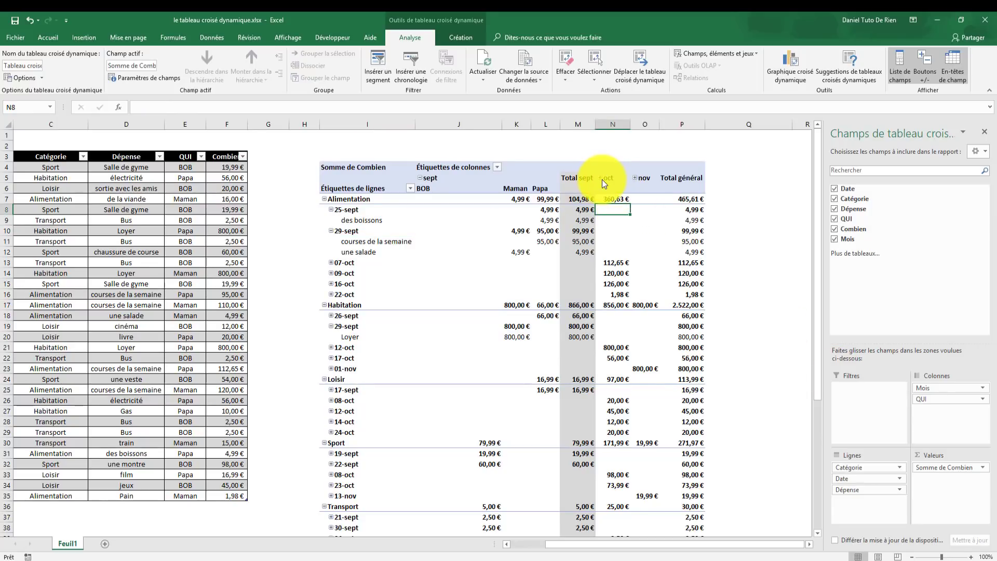
pyautogui.click(601, 178)
pyautogui.click(722, 180)
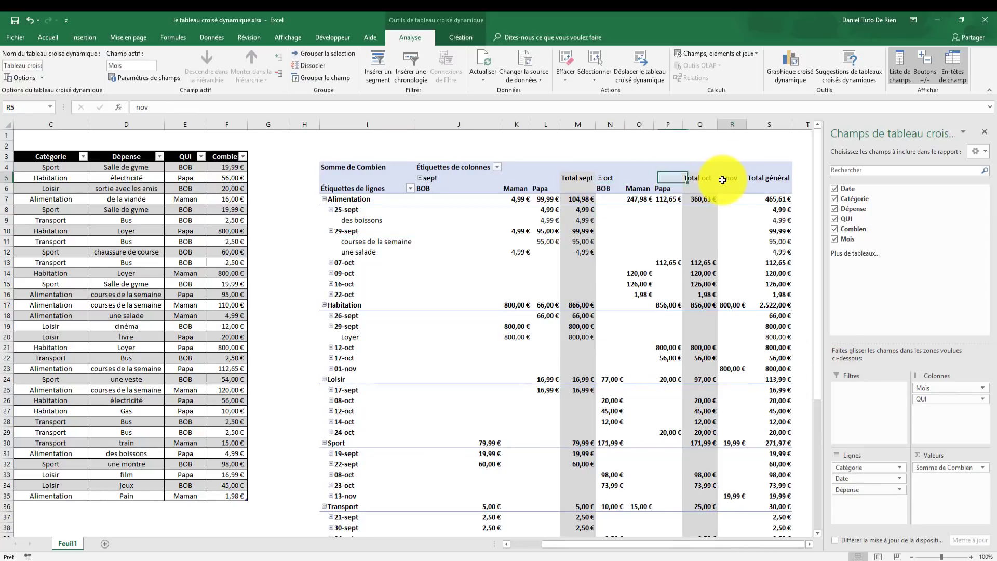
pyautogui.click(723, 179)
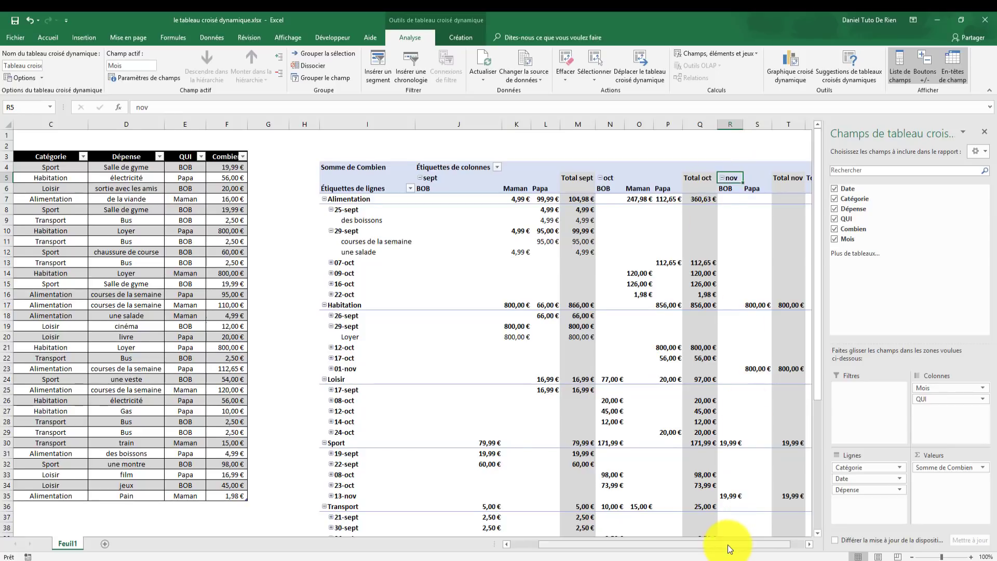
pyautogui.moveTo(729, 549); pyautogui.dragTo(703, 549)
pyautogui.click(655, 177)
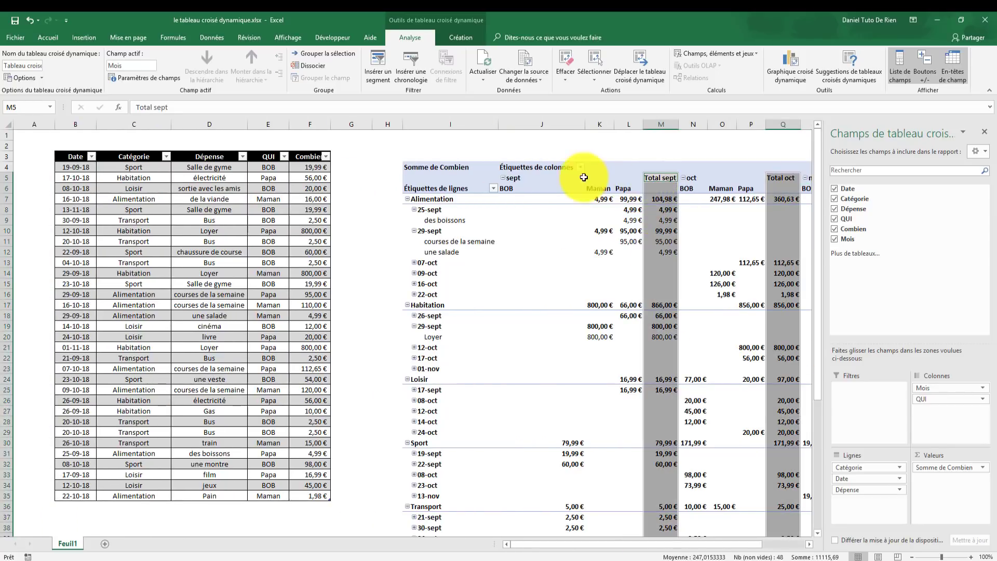
# Examine the sept amounts for BOB, Maman and Papa, and review the monthly columns through to Total général
pyautogui.click(520, 179)
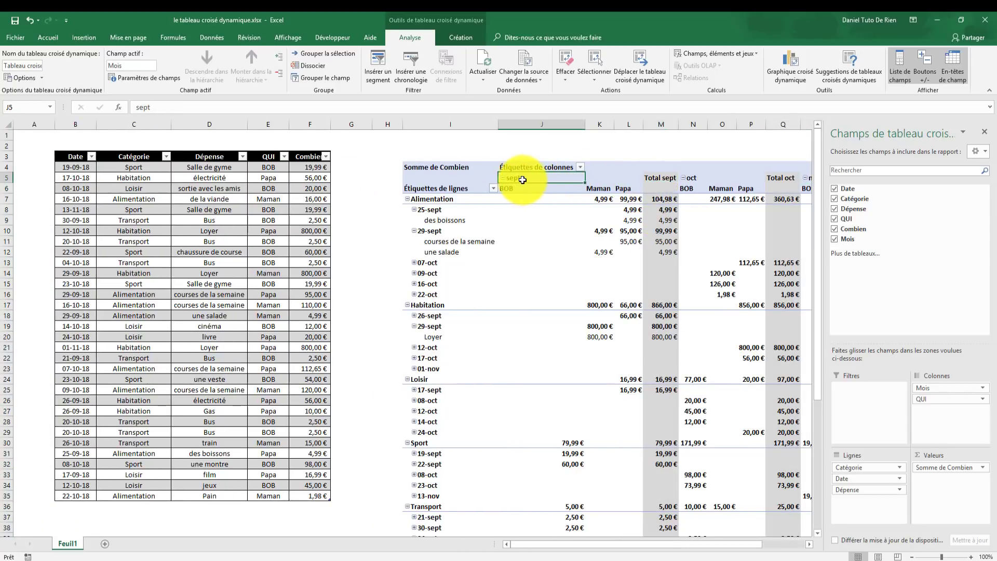
pyautogui.moveTo(522, 179); pyautogui.dragTo(626, 524)
pyautogui.scroll(2, 494, 260)
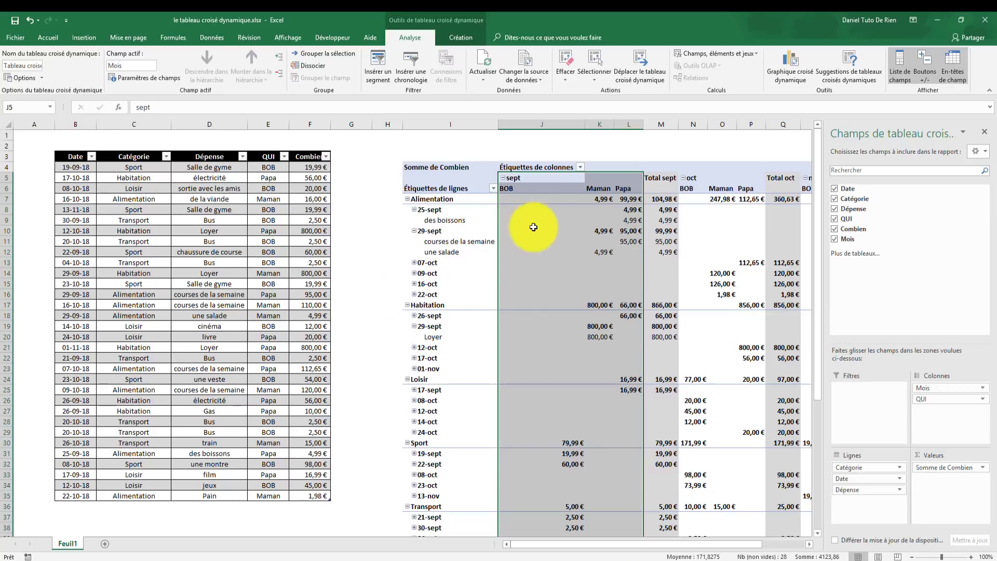
pyautogui.click(539, 190)
pyautogui.click(637, 192)
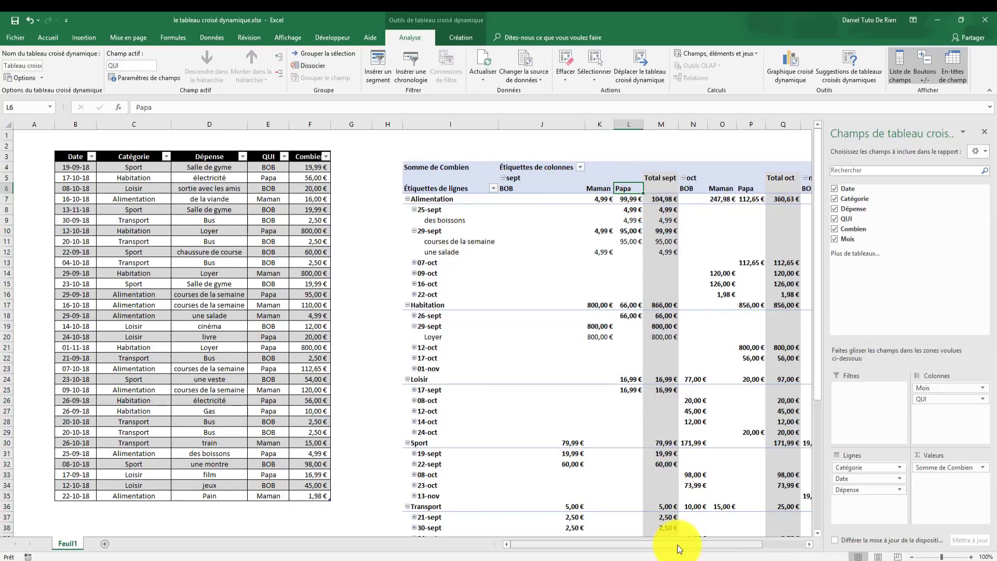
pyautogui.moveTo(679, 549); pyautogui.dragTo(763, 543)
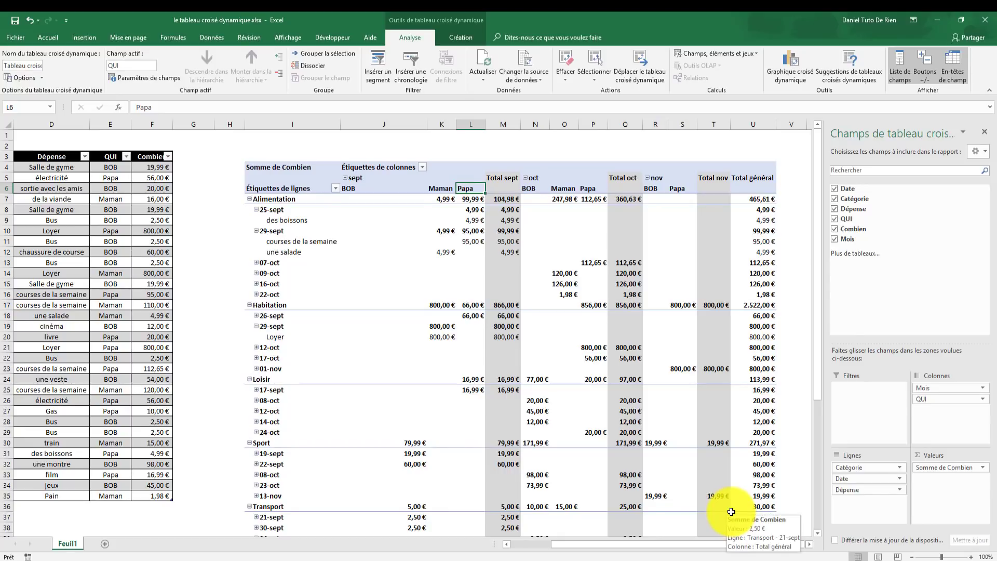
# Collapse all Catégorie groups in the pivot table to hide their dates and expenses
pyautogui.click(257, 200)
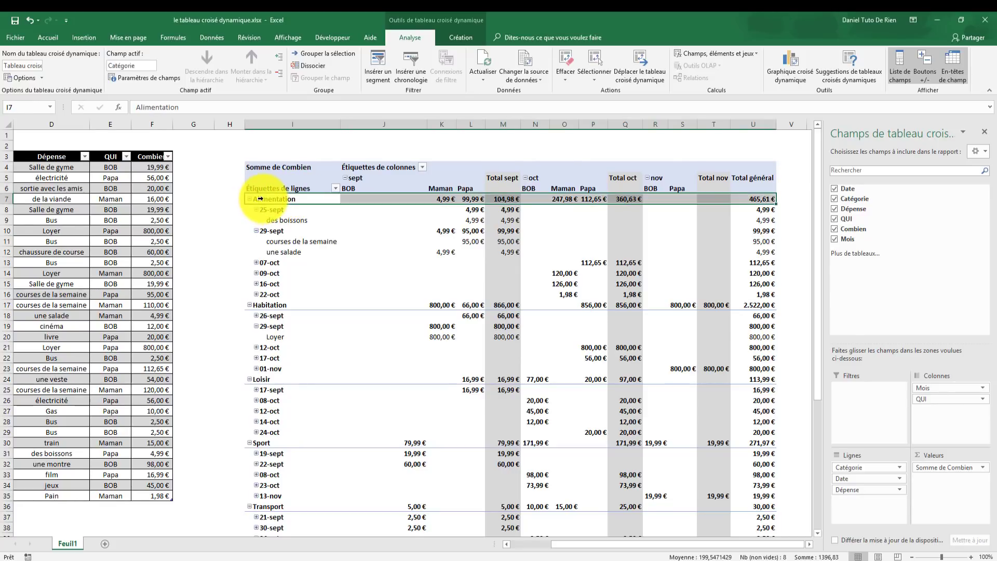
pyautogui.click(277, 73)
pyautogui.click(422, 315)
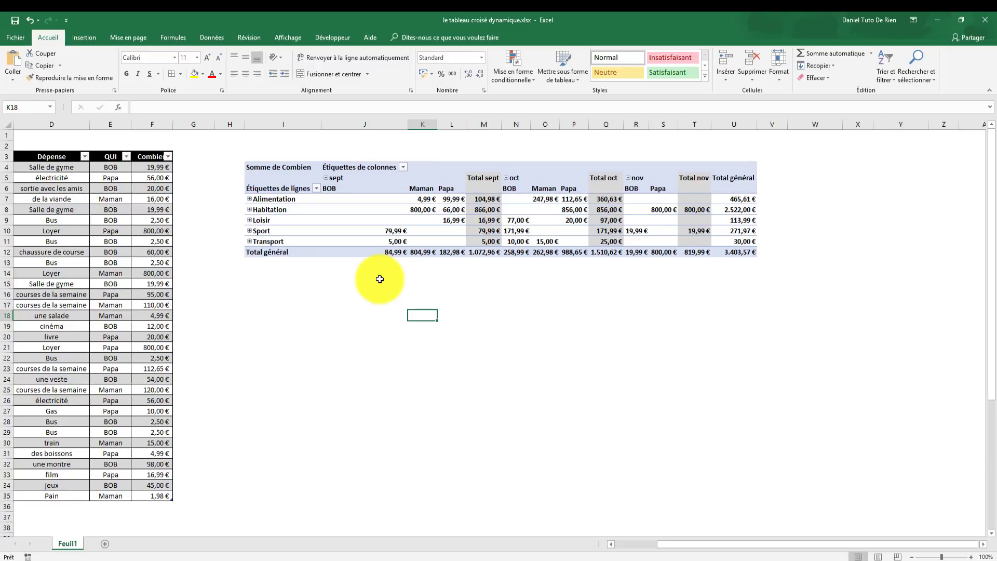
# Insert a stacked bar pivot chart based on the pivot table
pyautogui.click(404, 199)
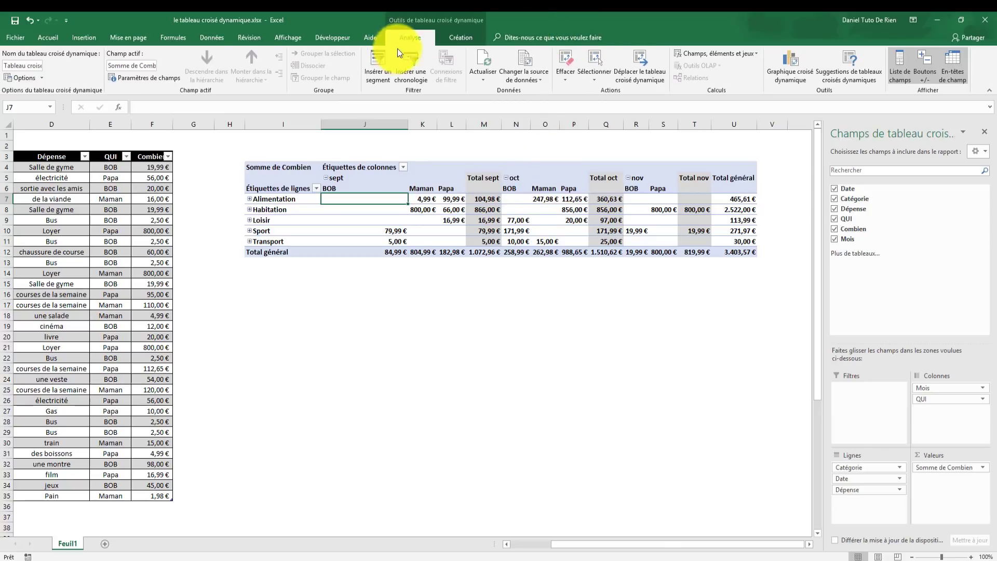
pyautogui.click(787, 56)
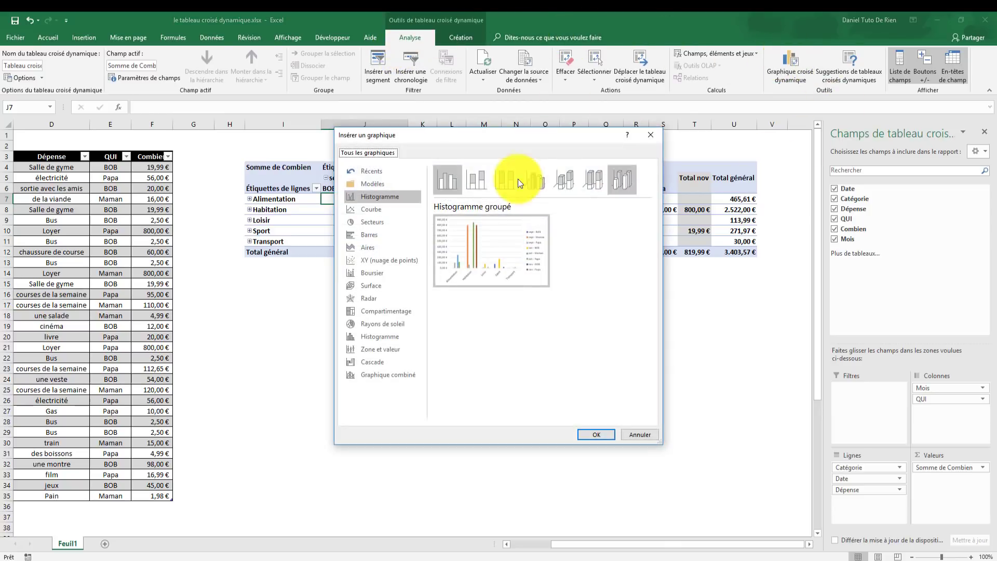
pyautogui.click(382, 235)
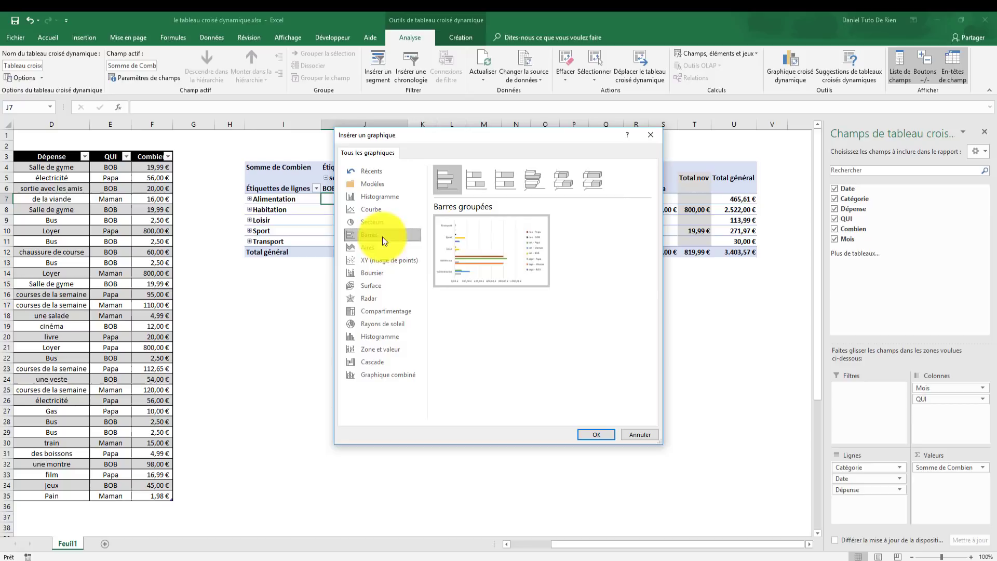
pyautogui.click(470, 175)
pyautogui.click(597, 436)
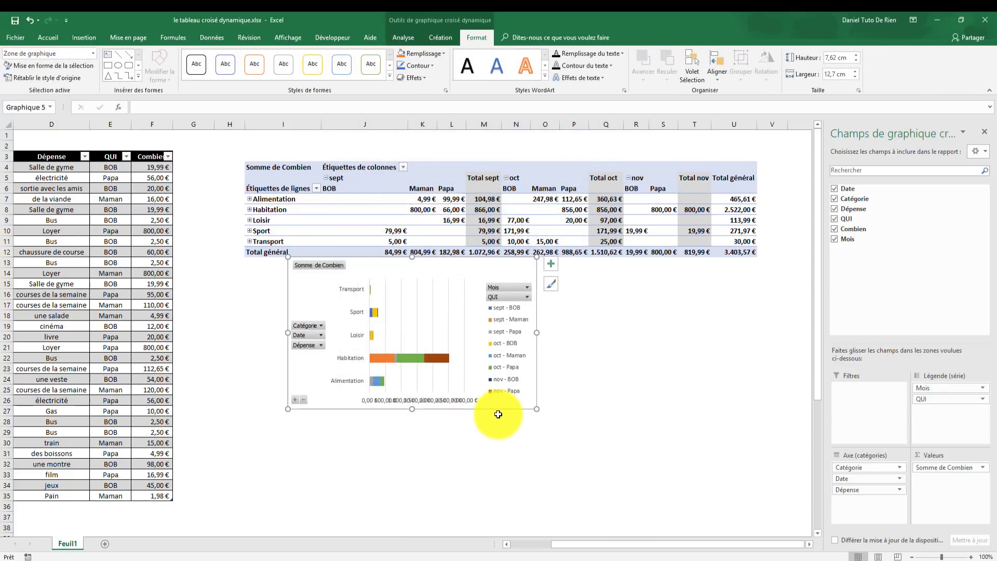
# Position the chart just below the pivot table and enlarge it to about 26.3 cm wide and 12 cm high
pyautogui.moveTo(482, 402); pyautogui.dragTo(447, 409)
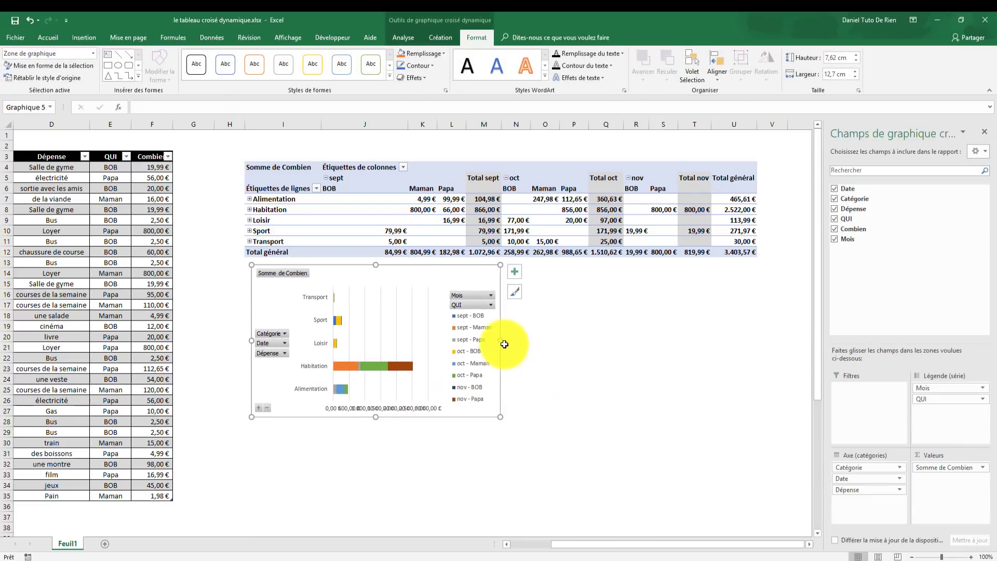
pyautogui.moveTo(506, 341); pyautogui.dragTo(767, 366)
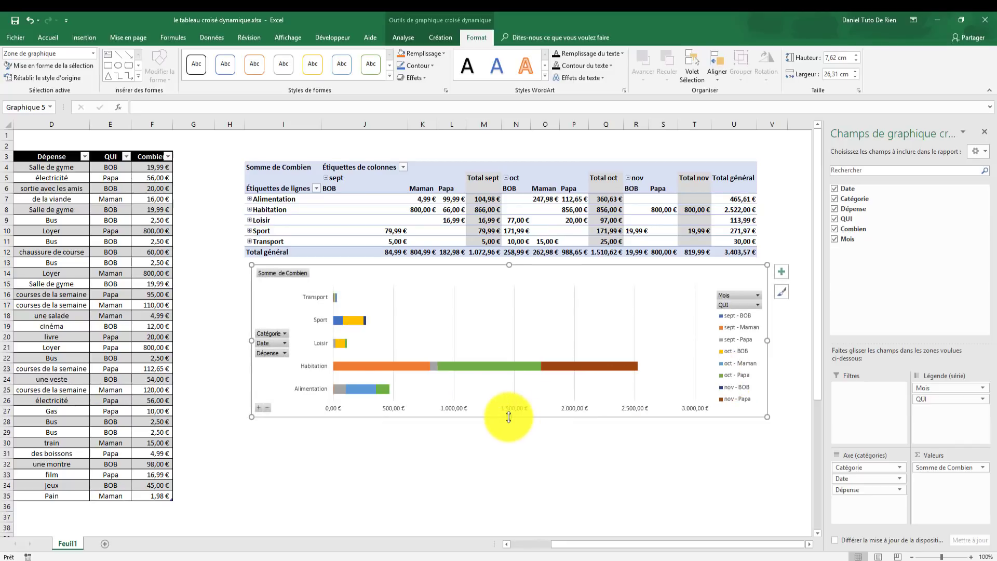
pyautogui.moveTo(509, 417); pyautogui.dragTo(499, 504)
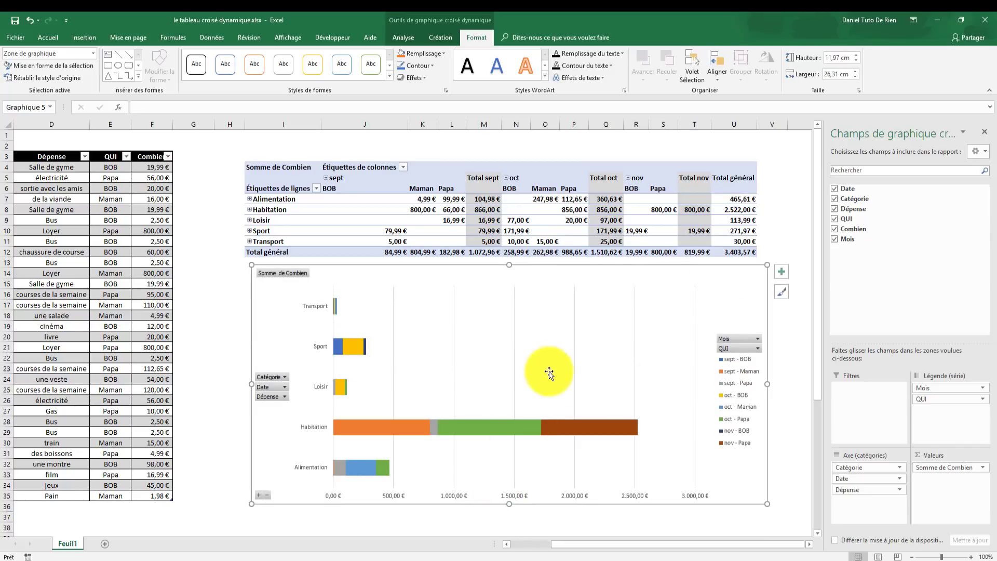
# Move the Mois field from the chart's legend to its axis area, above Catégorie
pyautogui.click(927, 399)
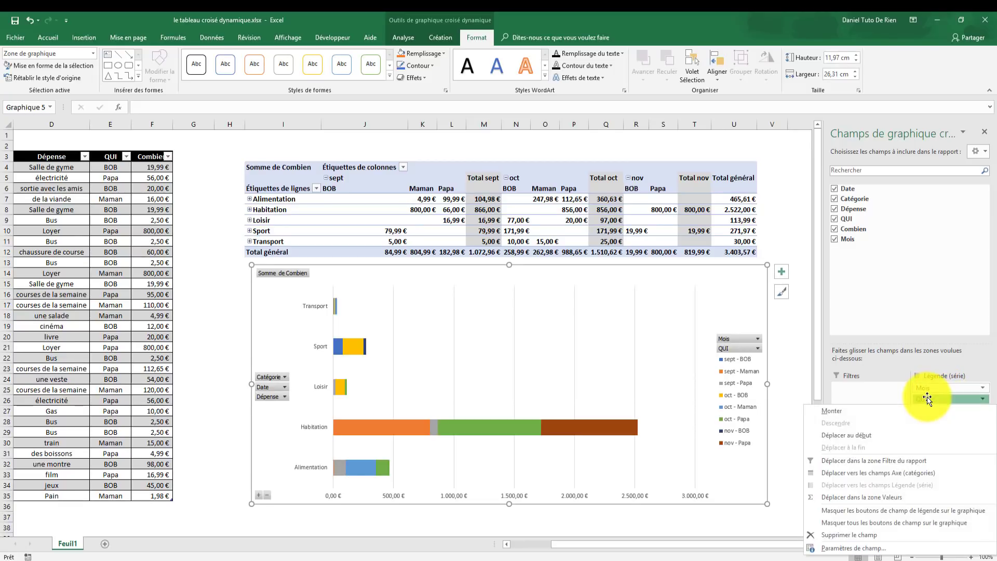
pyautogui.click(928, 398)
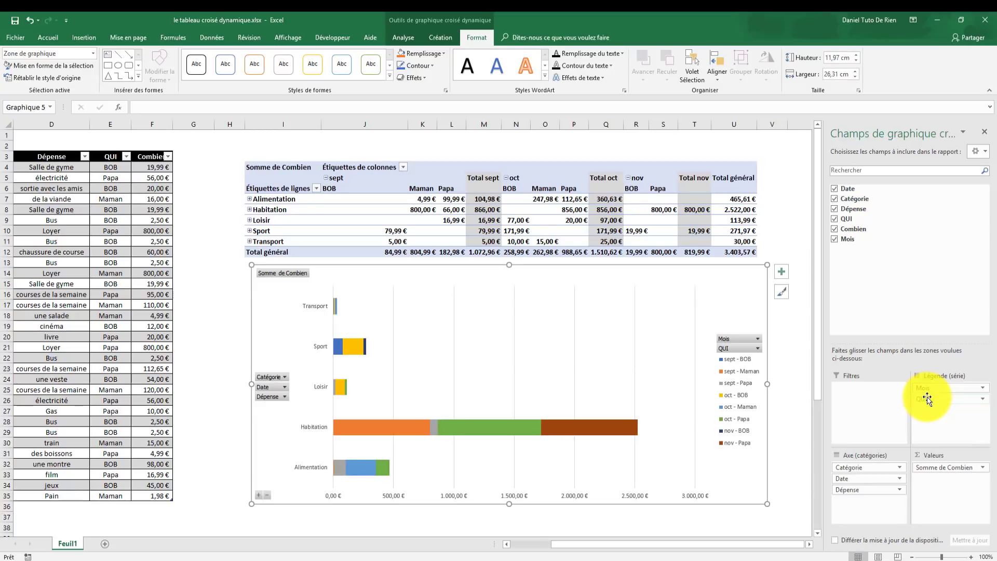
pyautogui.moveTo(929, 390); pyautogui.dragTo(862, 466)
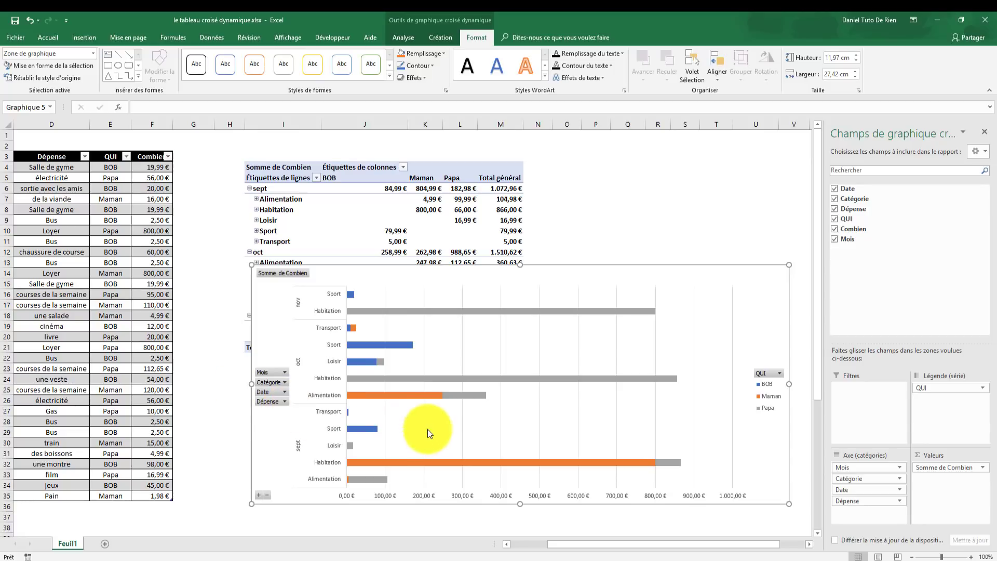
pyautogui.moveTo(364, 396)
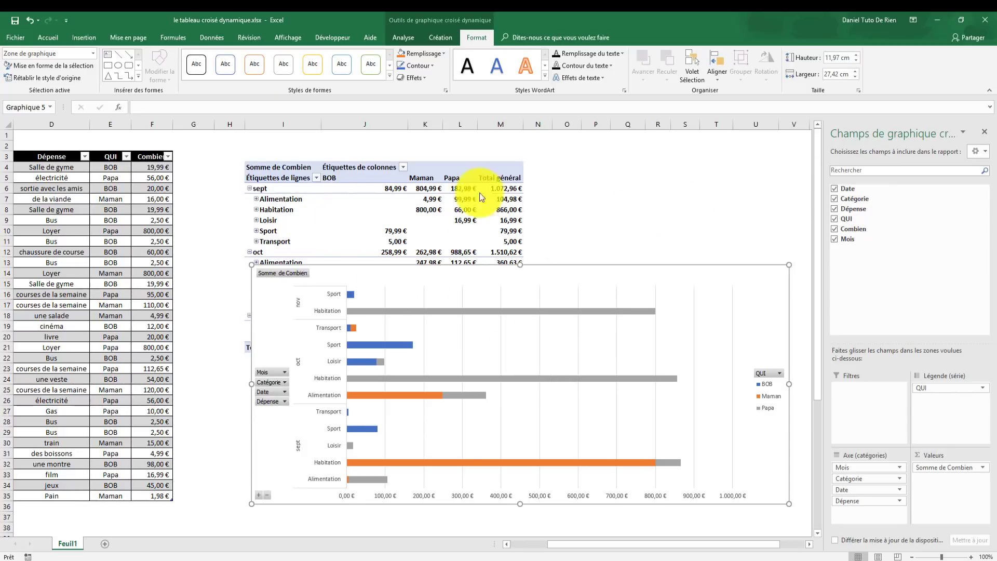
# Expand Alimentation under sept to detail its expenses, and collapse all Mois groups in the pivot table
pyautogui.click(258, 197)
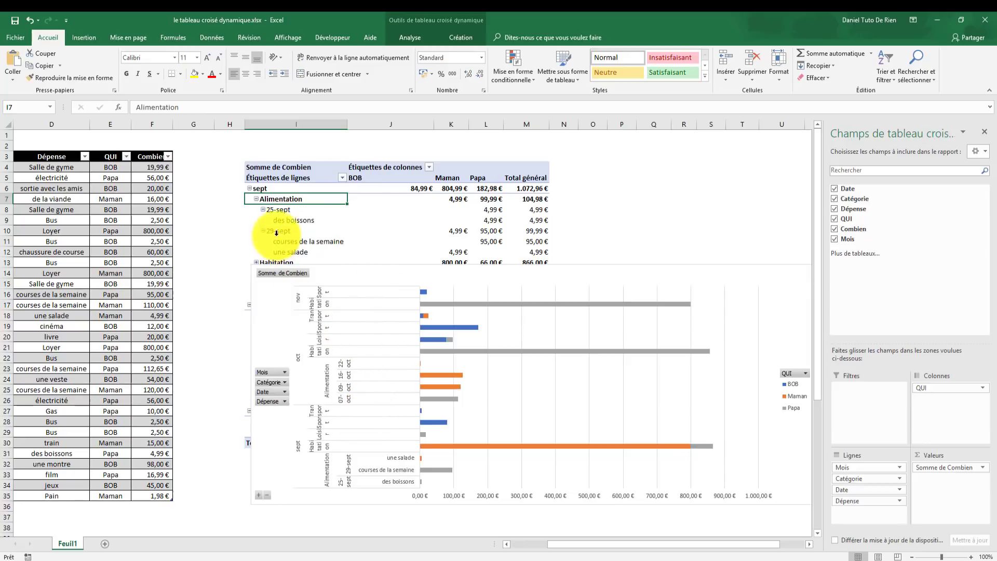
pyautogui.click(268, 184)
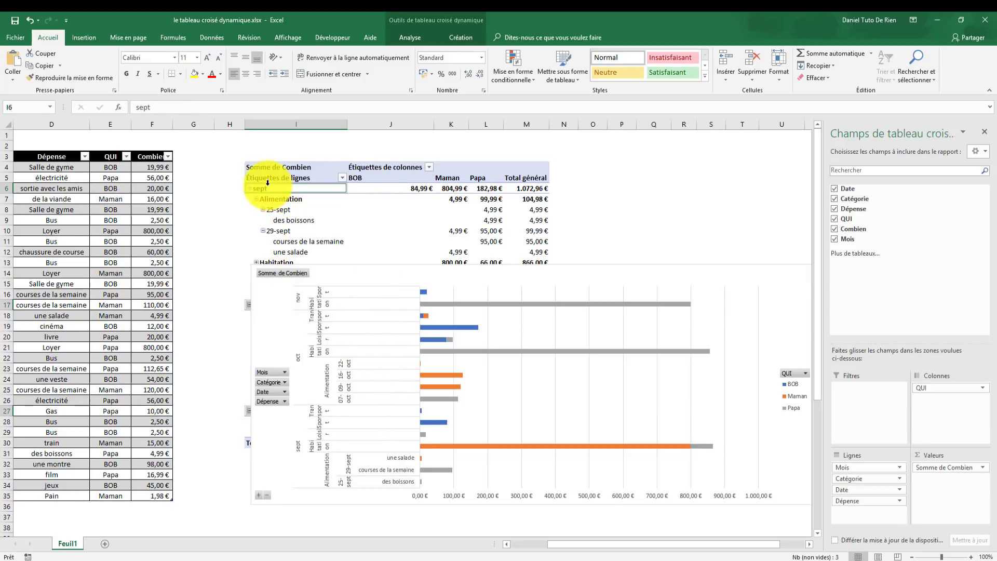
pyautogui.click(418, 43)
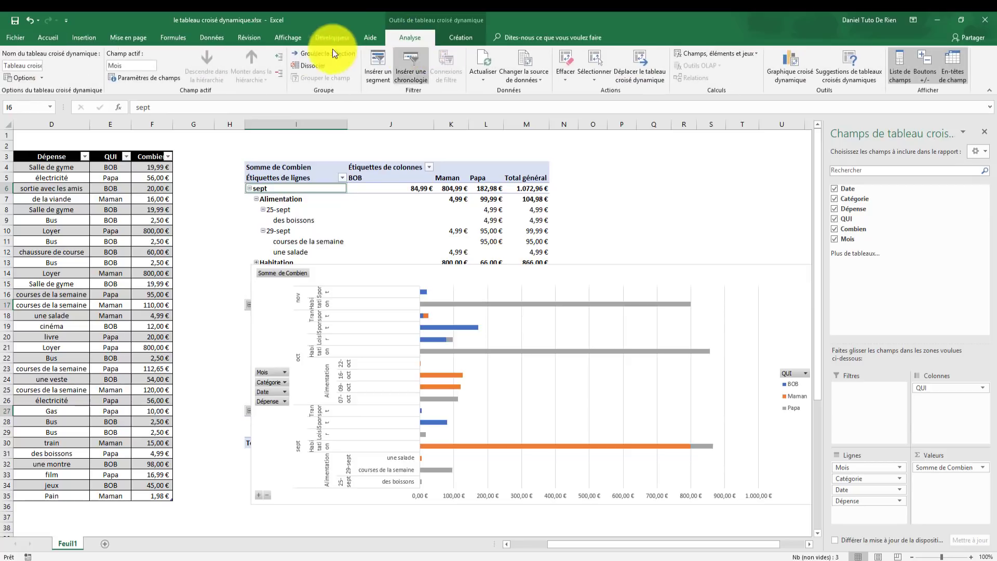
pyautogui.click(278, 71)
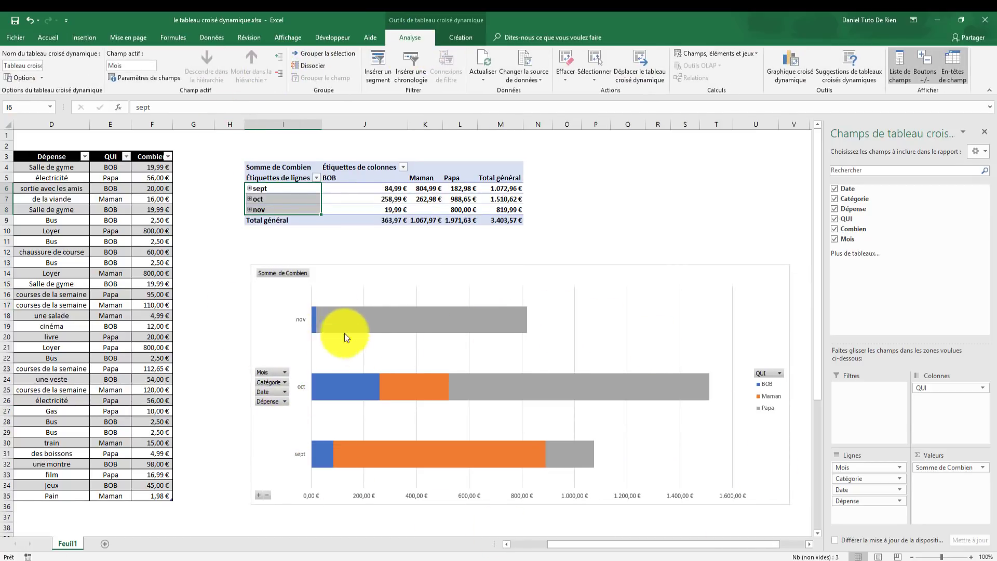
# Compare each person's monthly amounts in the pivot table with the corresponding chart bars
pyautogui.moveTo(363, 186)
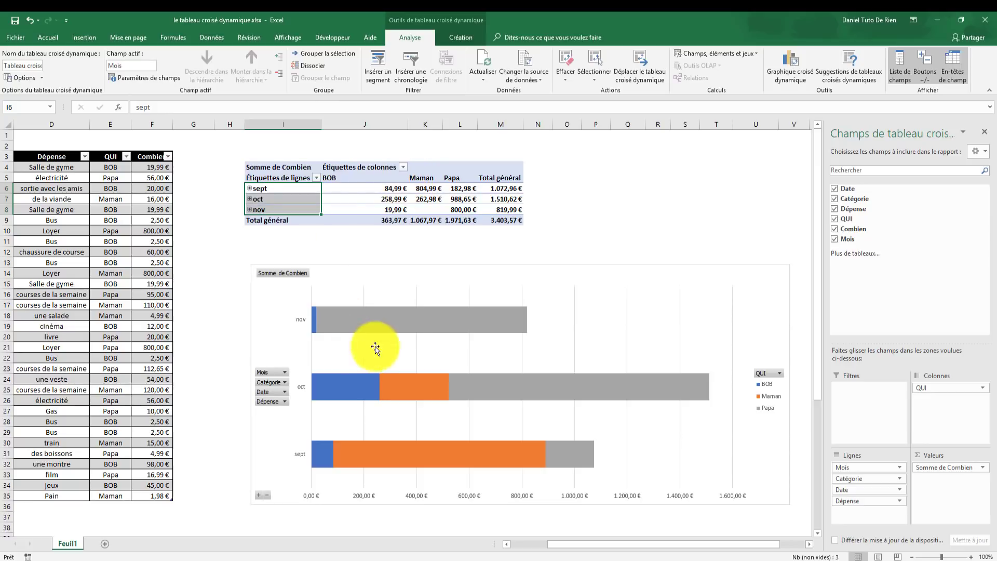
pyautogui.moveTo(499, 390)
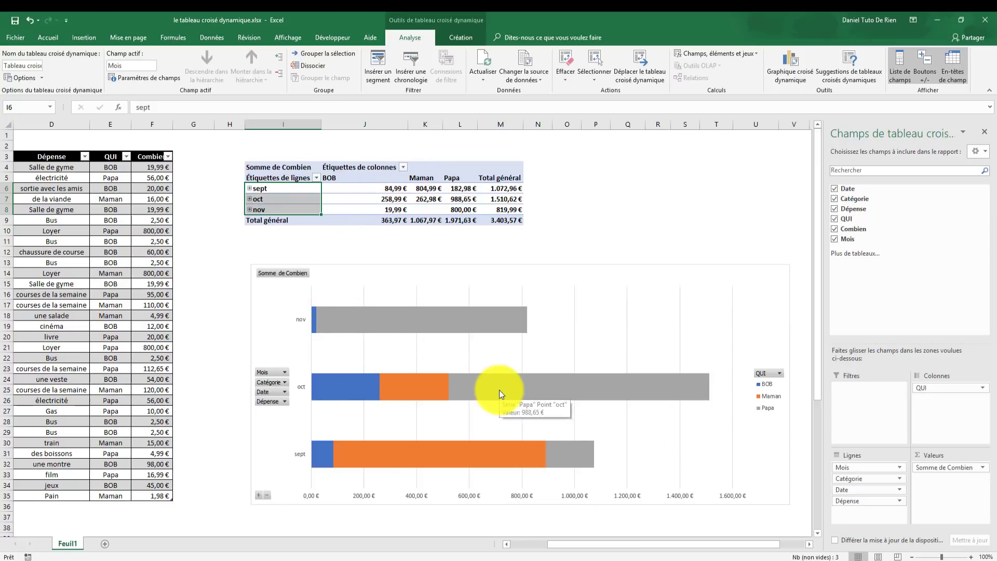
pyautogui.click(364, 188)
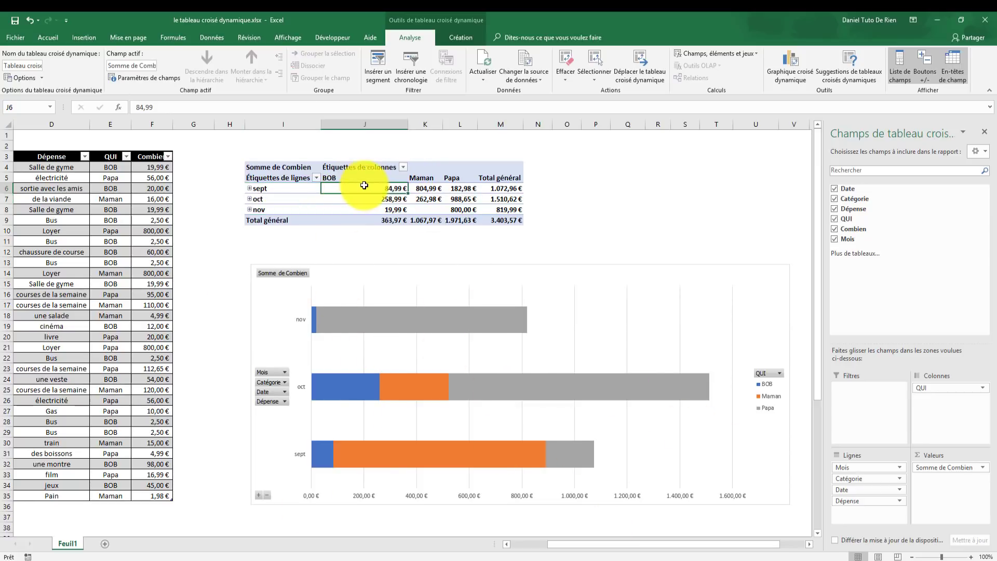
pyautogui.click(567, 428)
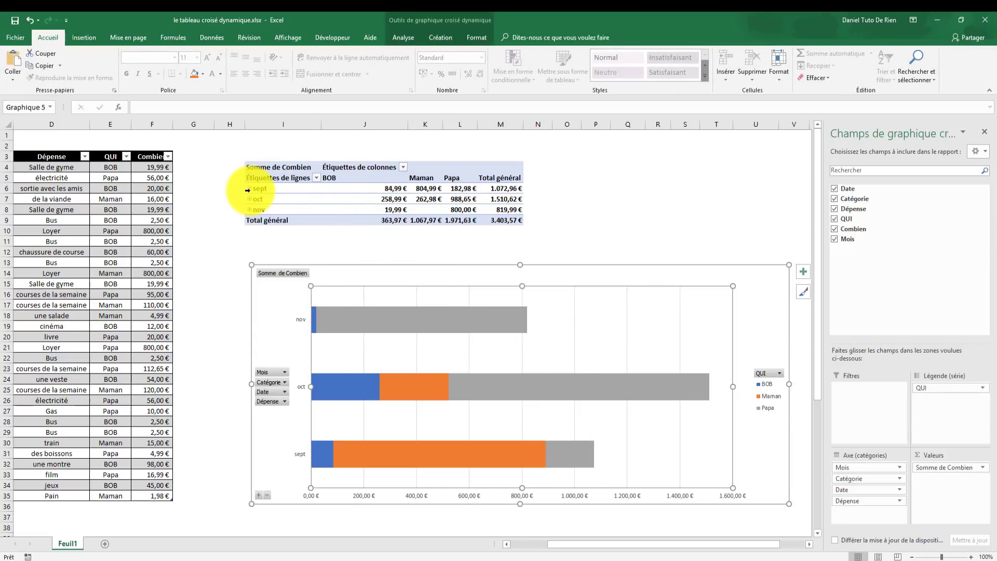
# Expand the sept group to detail its categories and Alimentation expenses in the table and chart, and select the chart
pyautogui.click(249, 189)
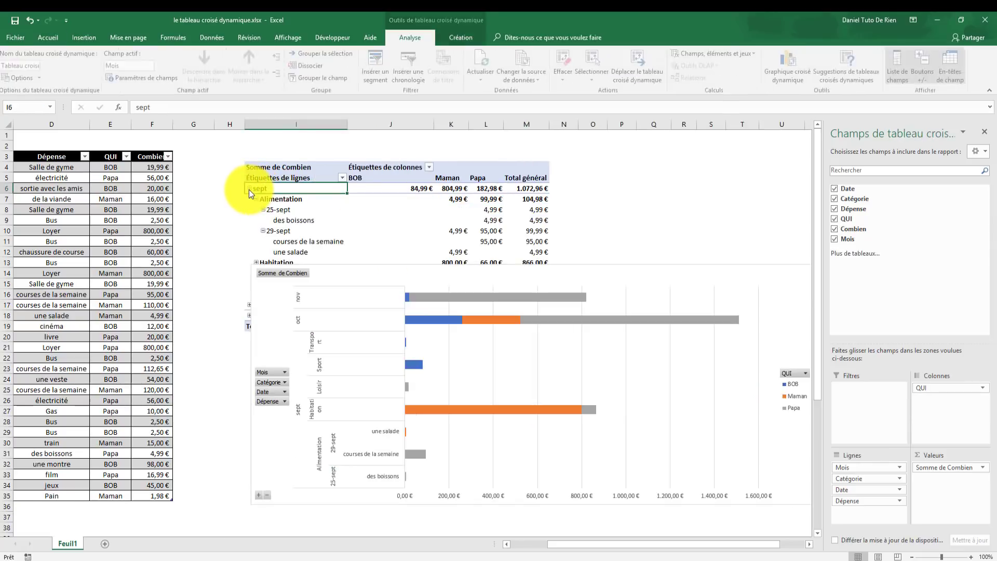
pyautogui.scroll(-1, 366, 441)
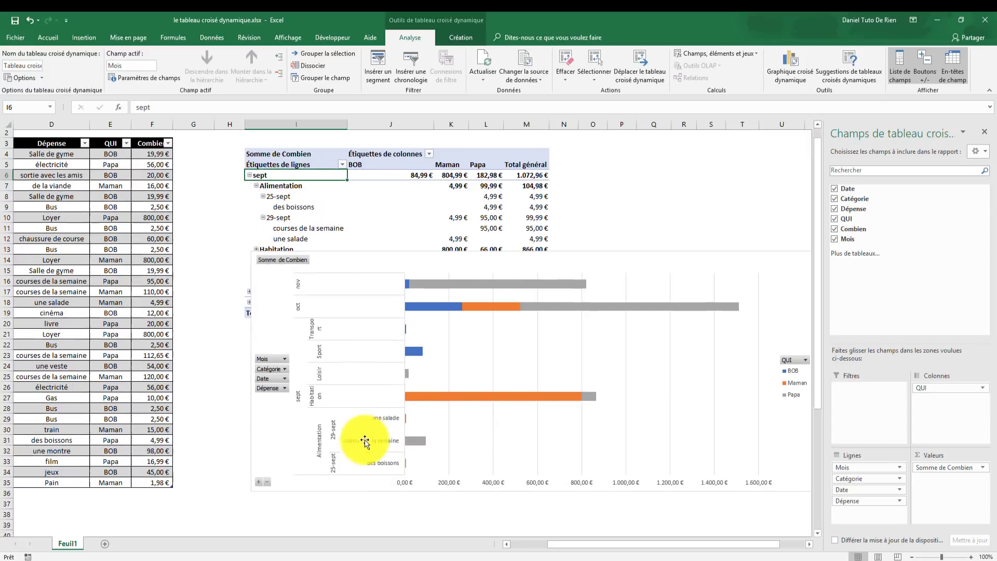
pyautogui.scroll(-2, 361, 434)
pyautogui.scroll(1, 363, 296)
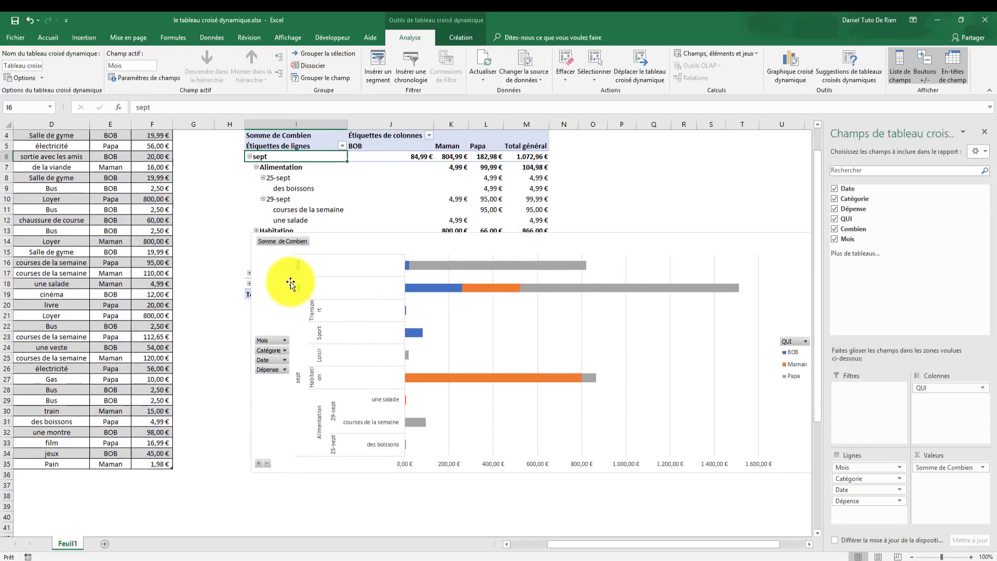
pyautogui.click(329, 266)
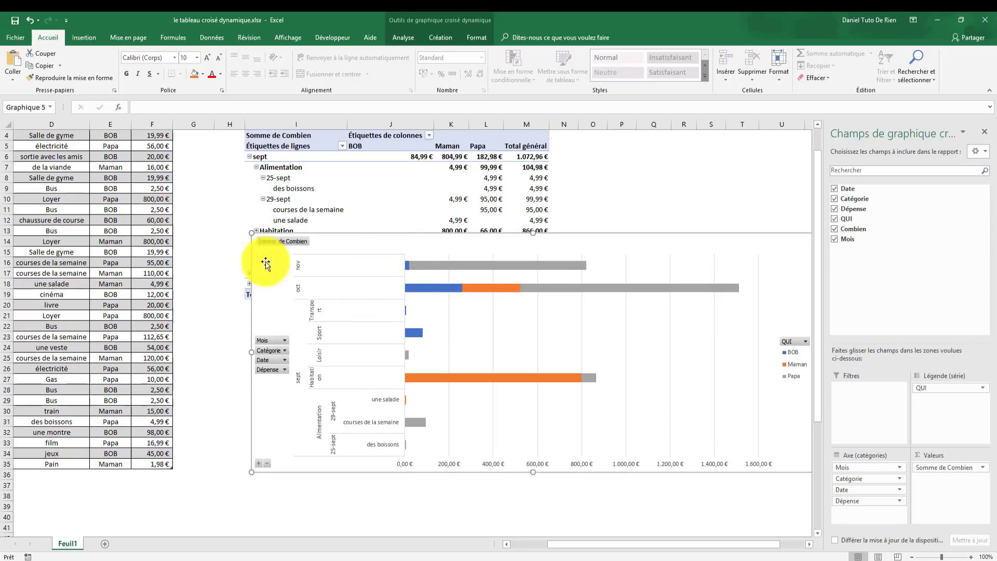